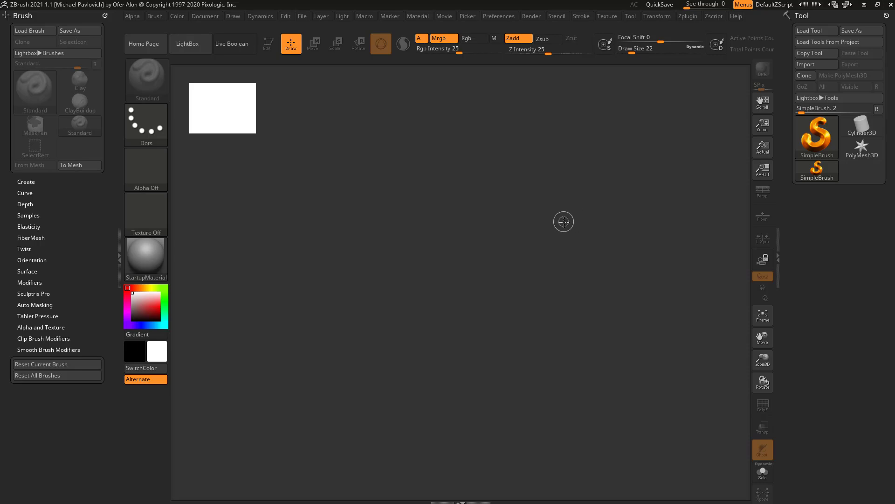
- Load the DemoSoldier tool from LightBox onto the canvas and enter Edit mode
key("comma")
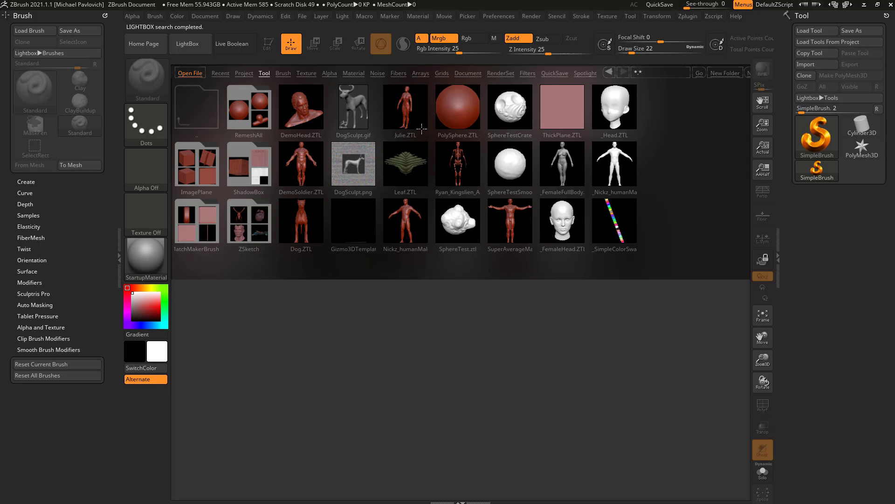
double_click(292, 164)
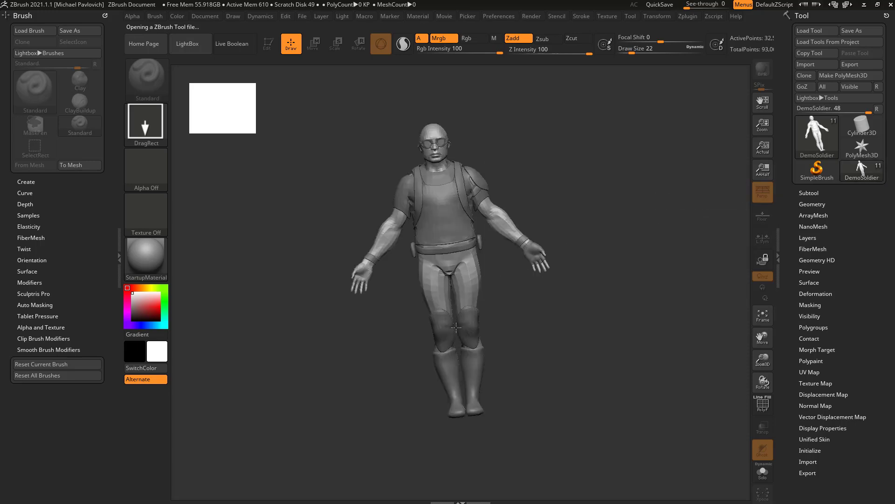
left_click(268, 50)
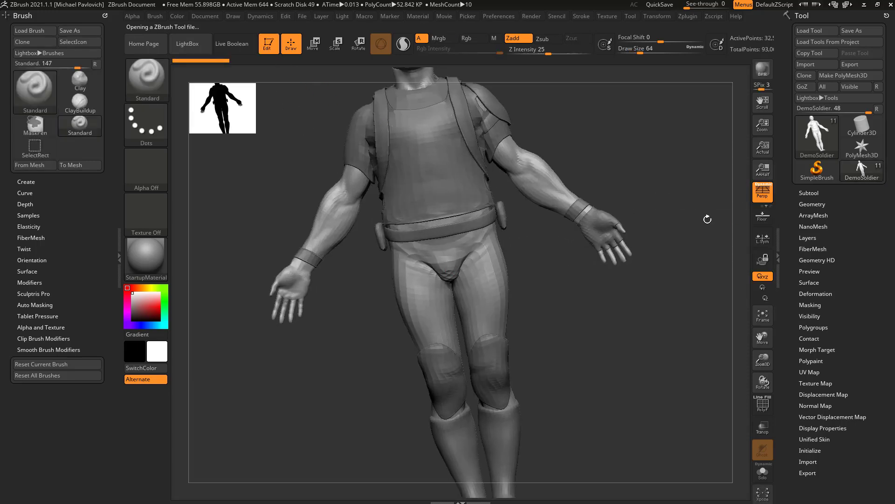
- Rename the DemoSoldier subtool as Body
left_click(812, 191)
left_click_drag(790, 199, 837, 150)
mouse_move(738, 186)
left_mouse_down("shift")
mouse_move(710, 186)
mouse_move(675, 168)
mouse_move(744, 199)
left_mouse_up("shift")
scroll(788, 238, "down", 3)
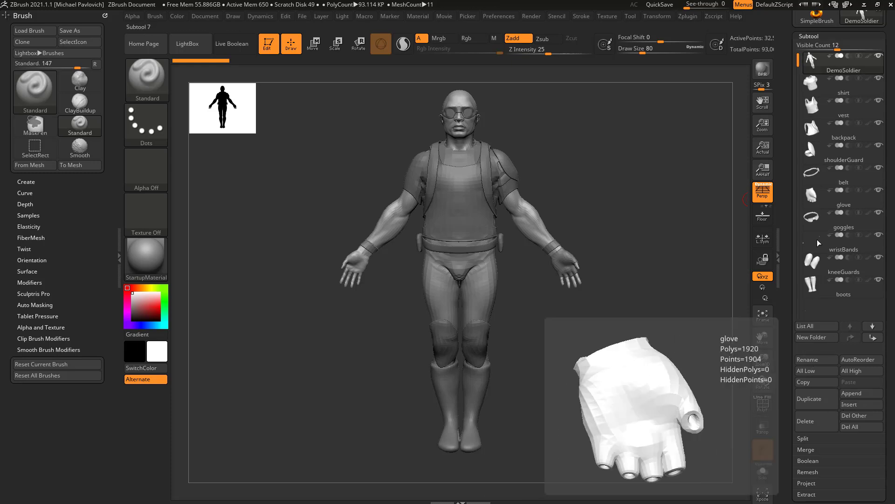
left_click(818, 360)
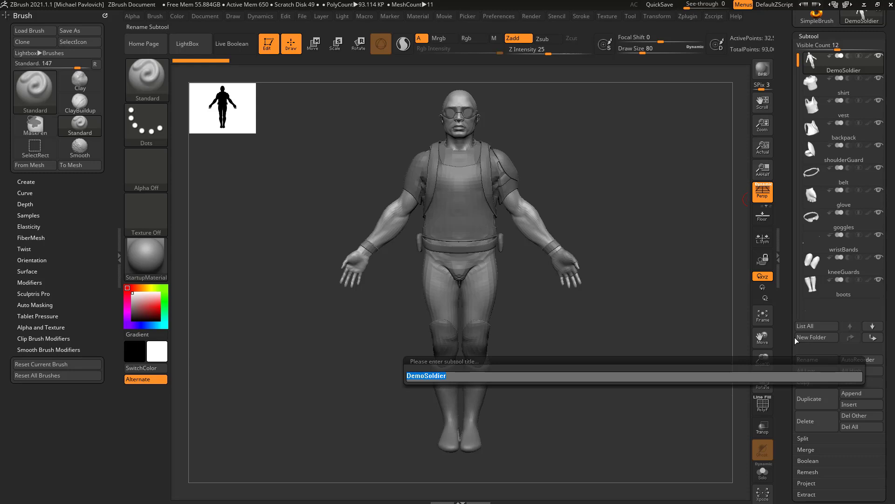
type("Body")
key("Return")
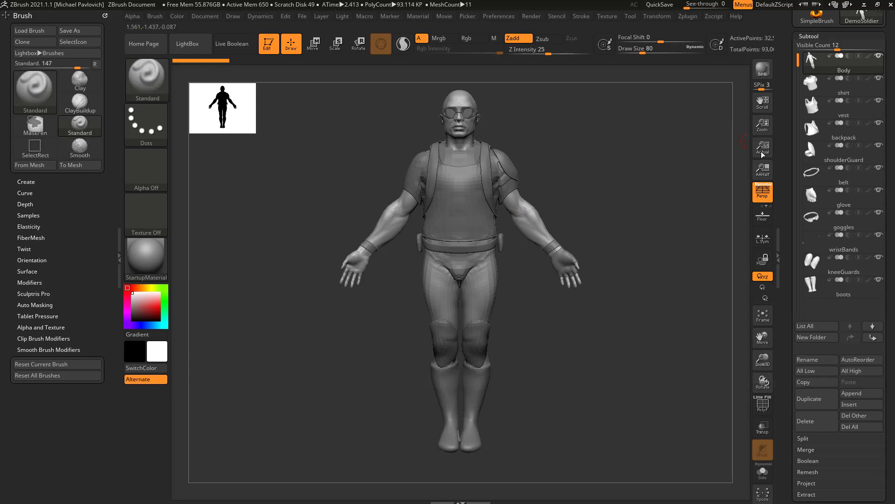
- Save the tool to the folder containing ClayPot.ztl and DogWorking.ztl under the file name test
left_click_drag(786, 274, 795, 373)
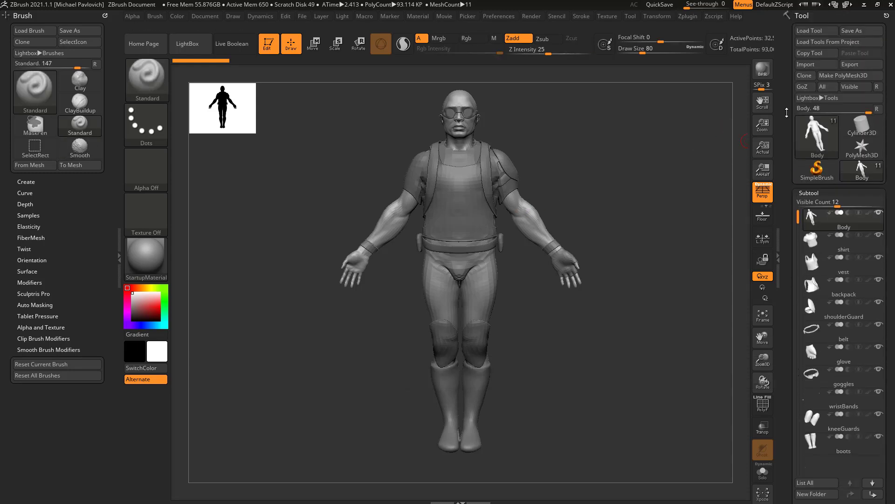
left_click(853, 31)
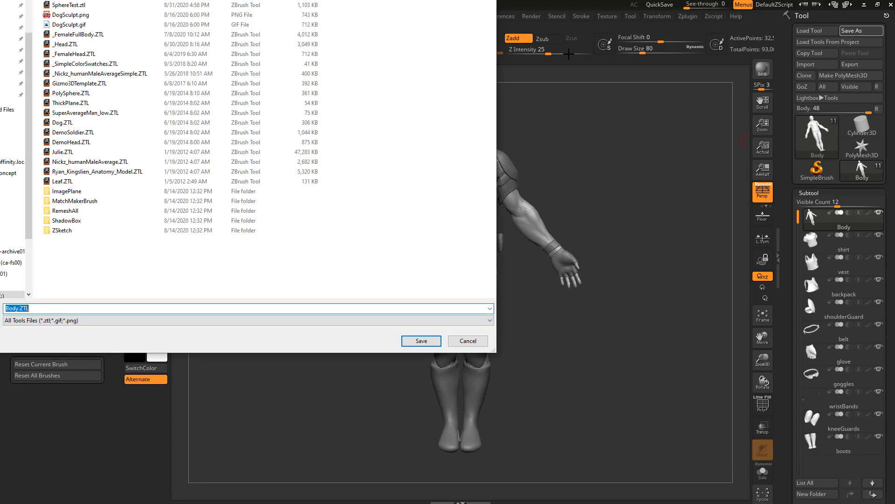
left_click(12, 50)
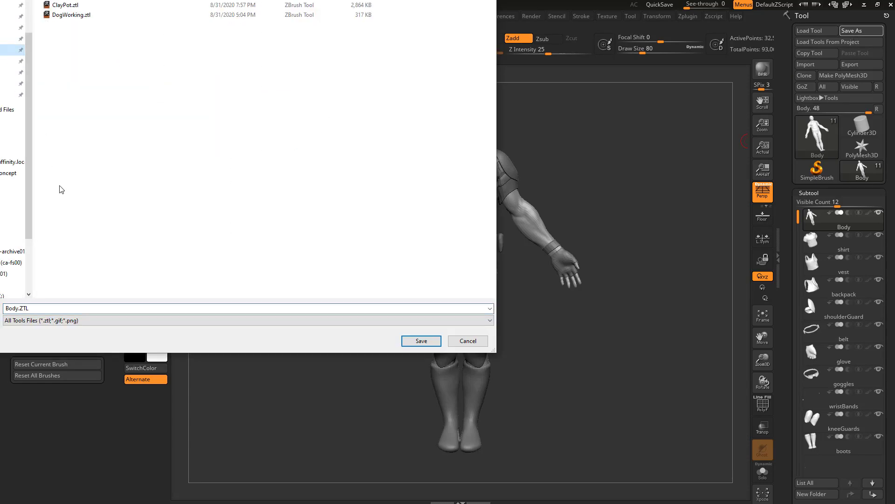
left_click(76, 308)
type("test")
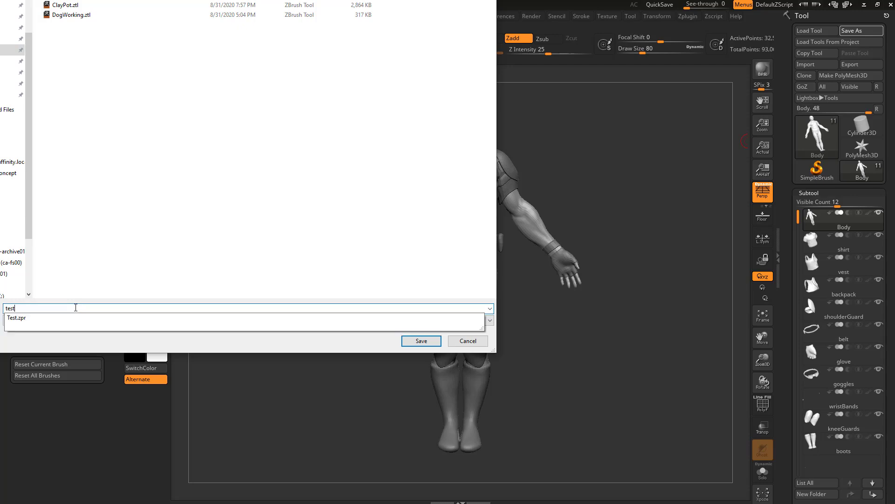
left_click(72, 344)
left_click(421, 340)
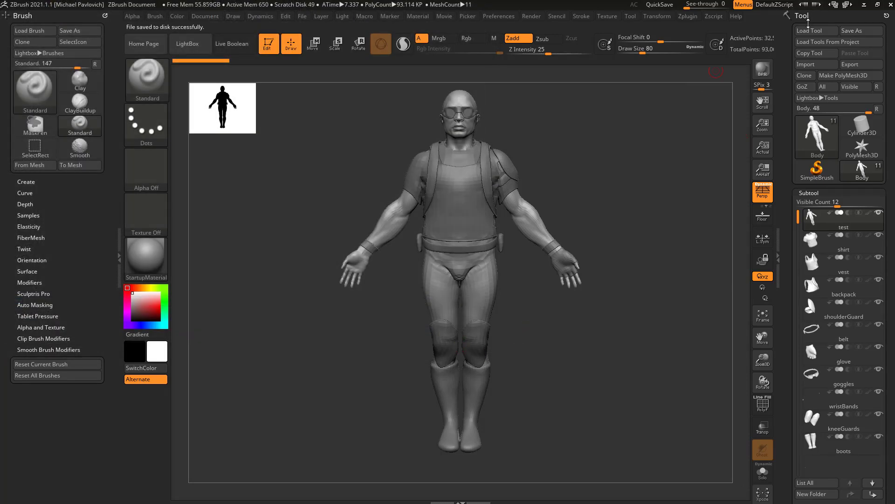
mouse_move(852, 230)
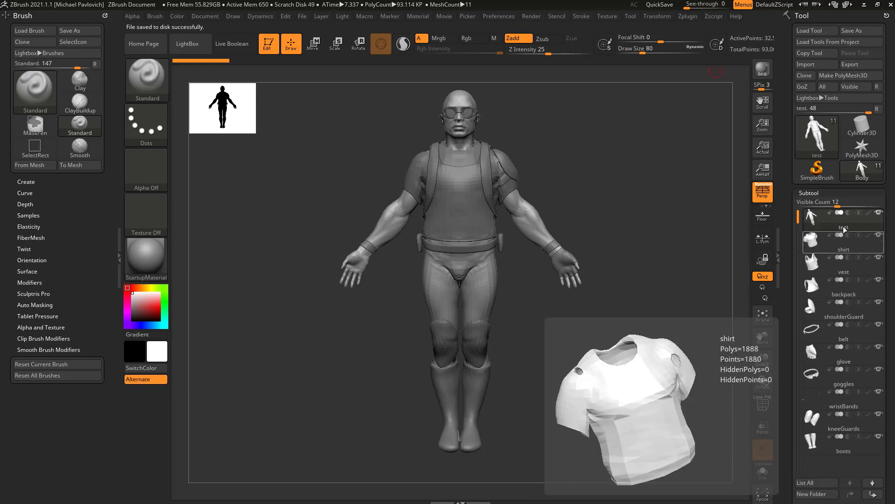
- Insert a PolyMesh3D star as a subtool and place it, hidden, at the top of the subtool list
left_click_drag(789, 253, 790, 242)
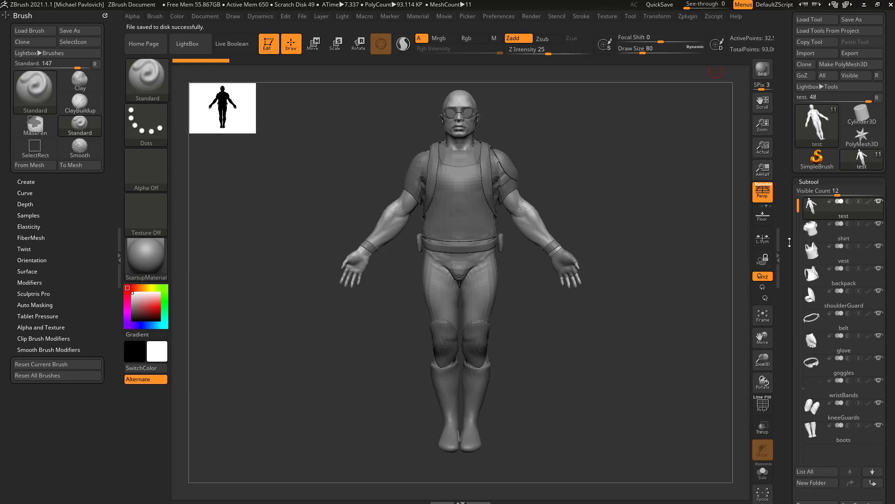
left_click_drag(788, 193, 788, 78)
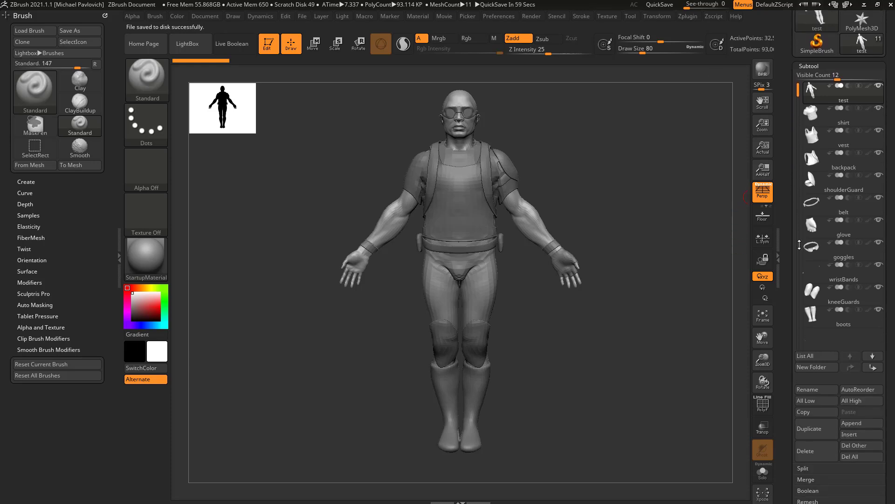
left_click(859, 436)
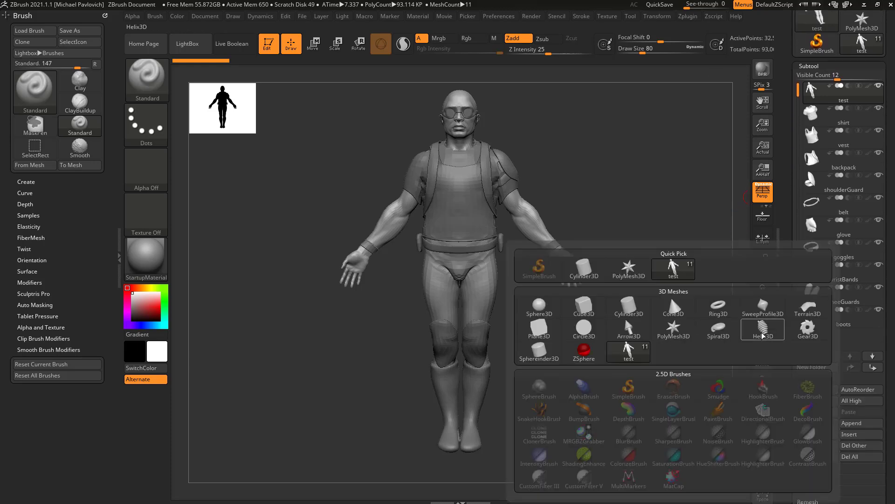
left_click(672, 332)
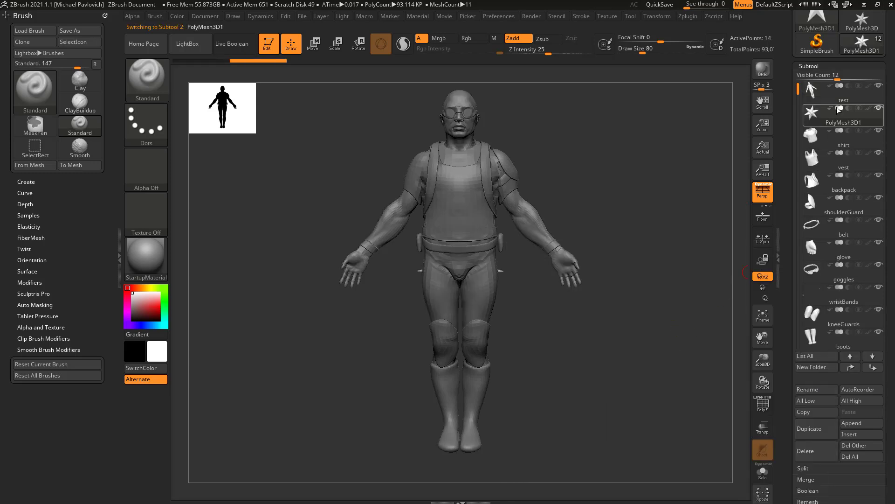
left_click(851, 368)
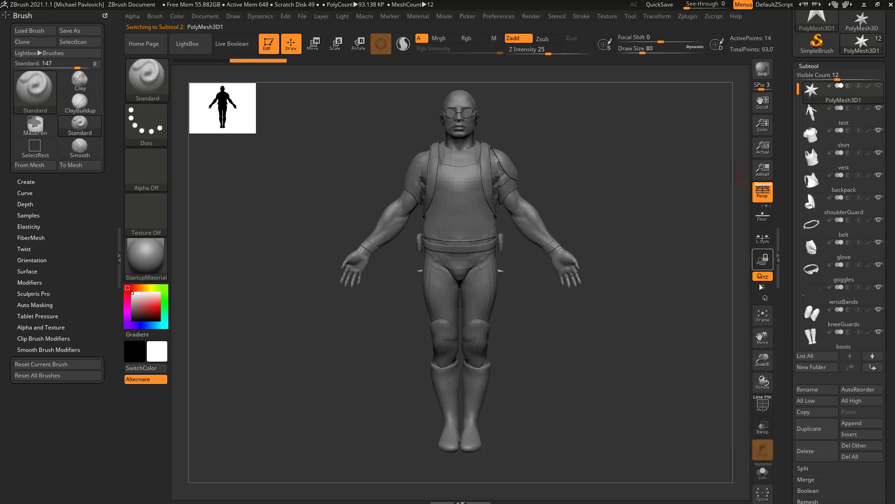
- Turn on ghost transparency and scale the star subtool down to a tiny size inside the soldier
left_click(763, 425)
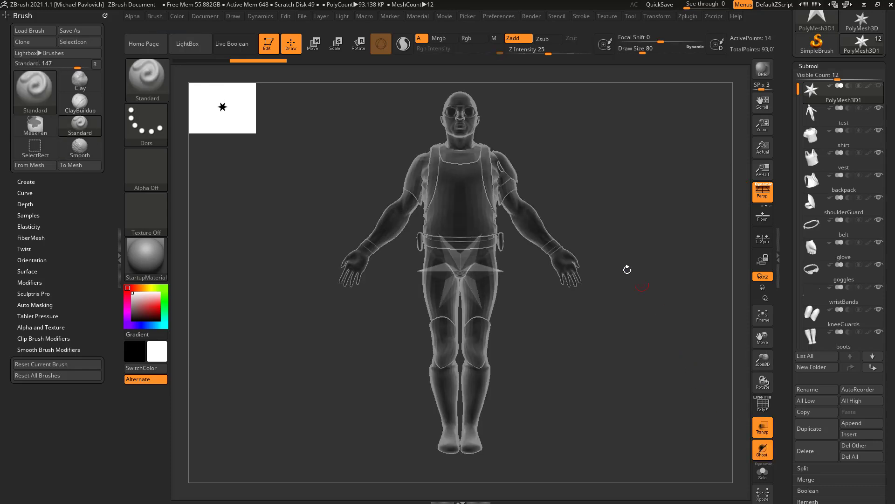
key("e")
mouse_move(465, 266)
left_mouse_down()
mouse_move(449, 277)
mouse_move(461, 278)
left_mouse_up()
key("q")
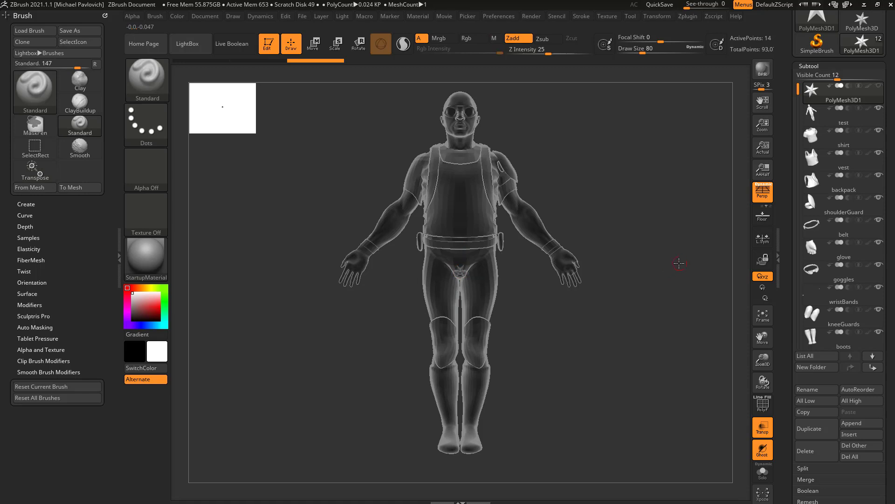
- Move the tiny star up inside the soldier's chest and turn transparency off
left_click_drag(679, 263, 644, 261, "shift")
key("w")
left_click_drag(459, 205, 440, 123)
left_click_drag(501, 149, 481, 164)
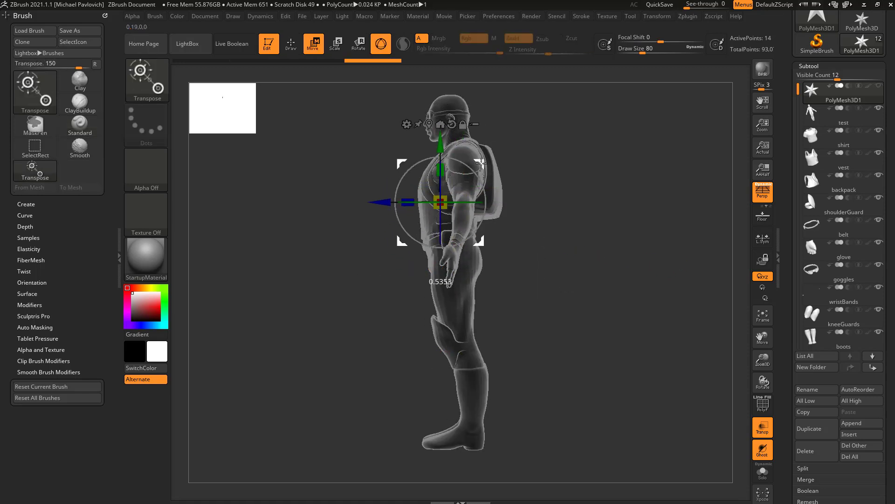
key("q")
left_click_drag(604, 190, 666, 230, "shift")
left_click(762, 427)
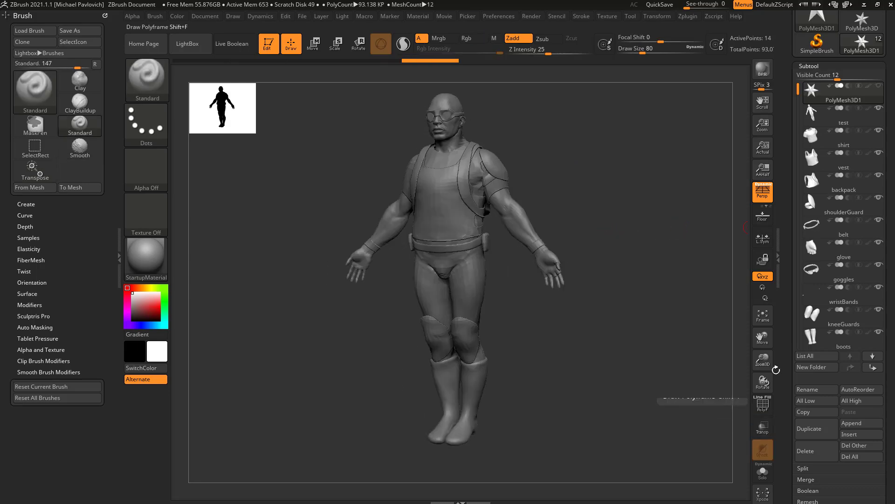
- Save the tool again, overwriting the existing test.ztl file
left_click_drag(788, 92, 788, 219)
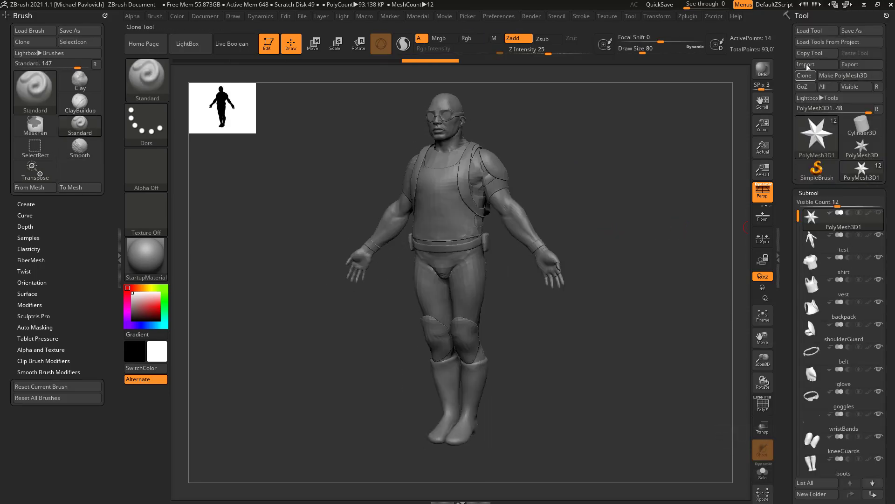
left_click(848, 33)
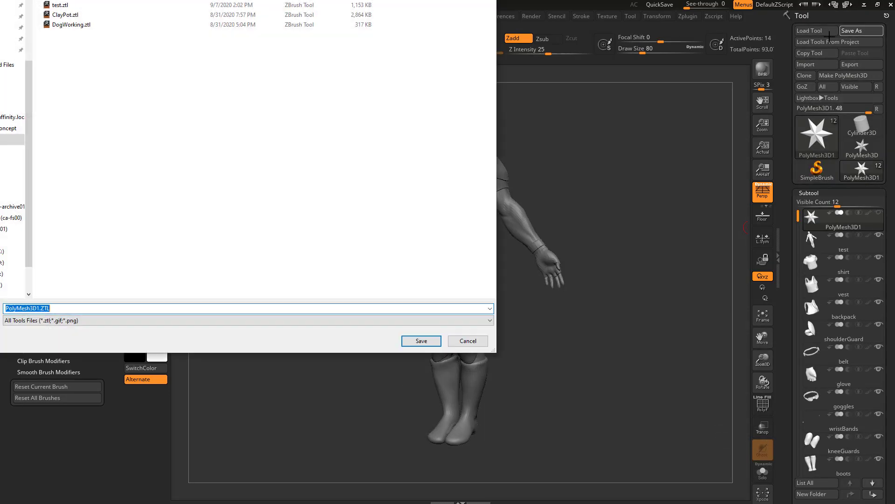
double_click(68, 8)
left_click(432, 209)
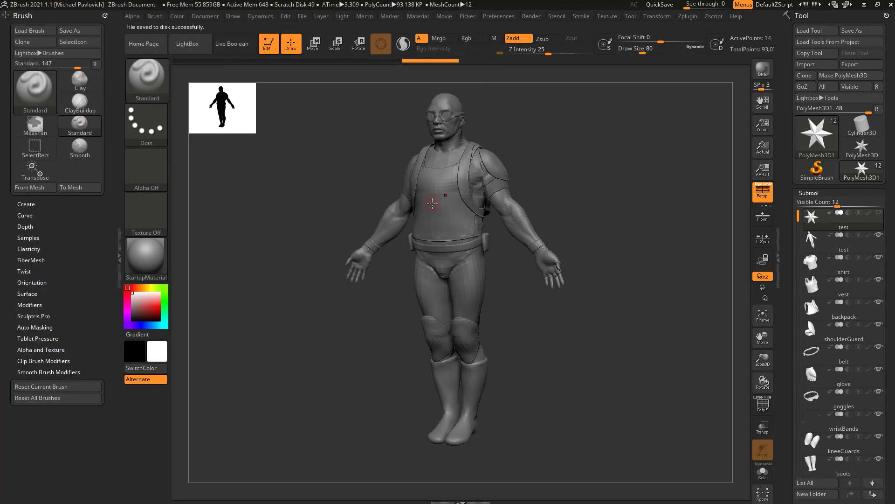
- Rename the soldier's figure subtool, directly below the star, as body
left_click(847, 243)
scroll(796, 362, "down", 2)
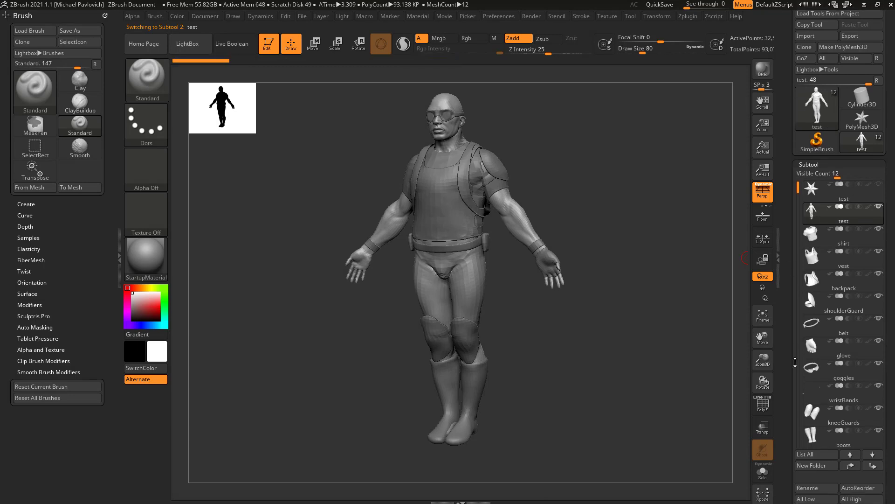
left_click(808, 487)
type("body")
key("Return")
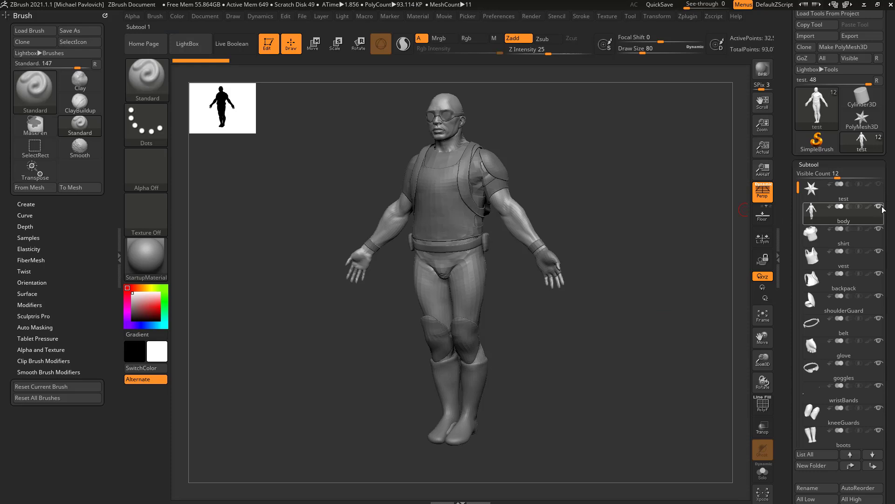
- Hide the body subtool and make the shirt the active subtool
left_click(835, 235)
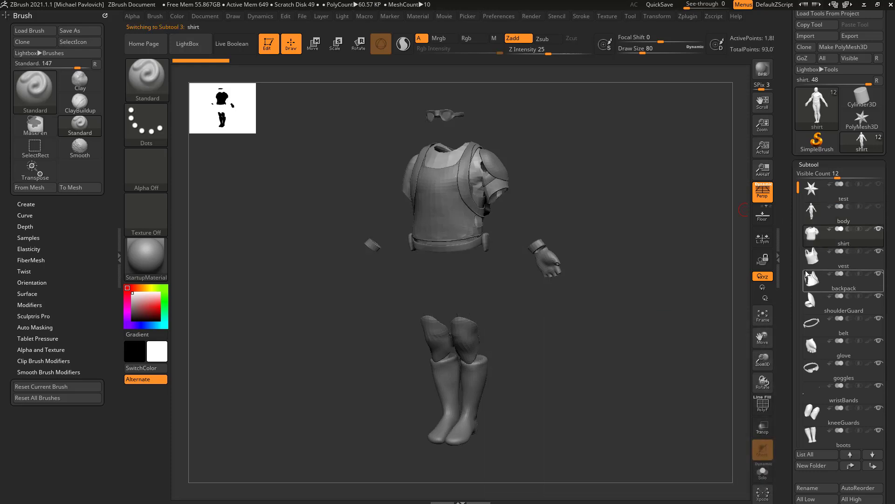
mouse_move(670, 254)
left_mouse_down()
mouse_move(736, 246)
mouse_move(687, 255)
left_mouse_up()
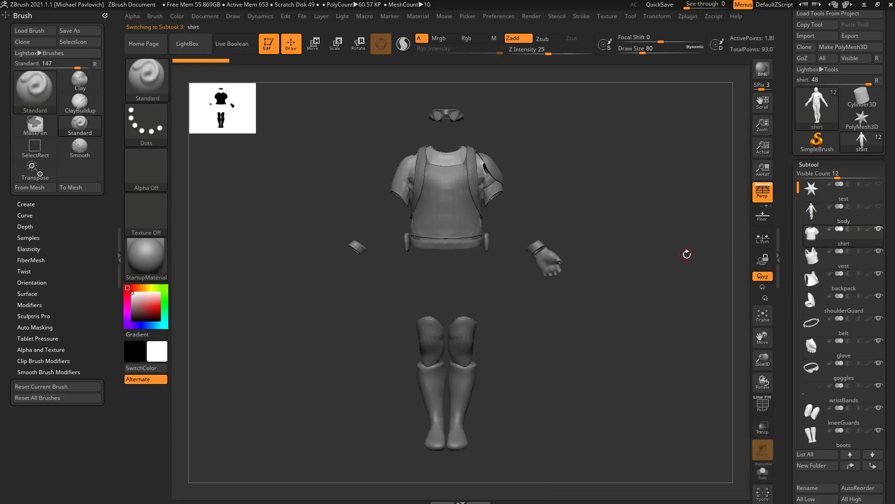
- AutoReorder the subtools and compare the polygon counts along the reordered list
scroll(797, 246, "down", 5)
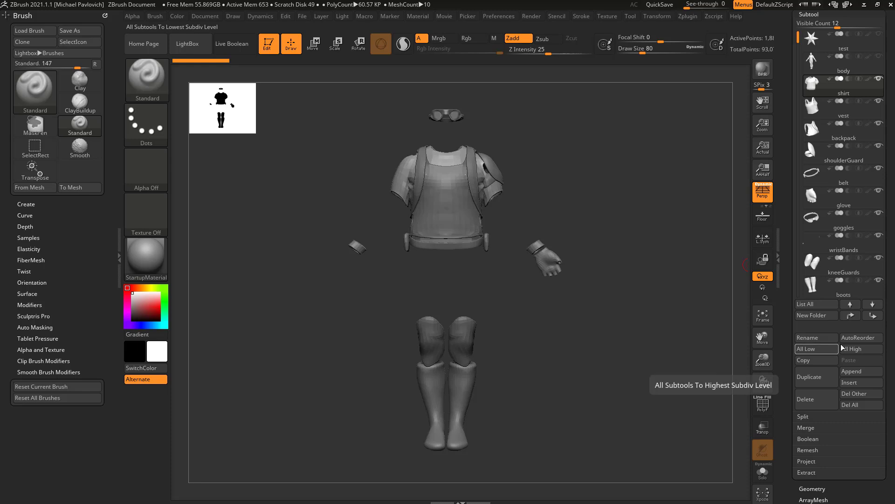
left_click(855, 339)
left_click_drag(789, 295, 793, 368)
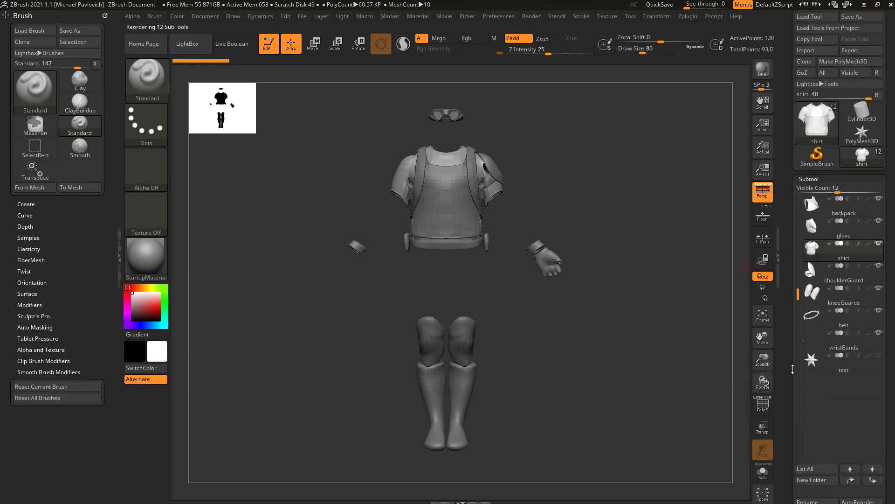
left_click_drag(797, 294, 798, 200)
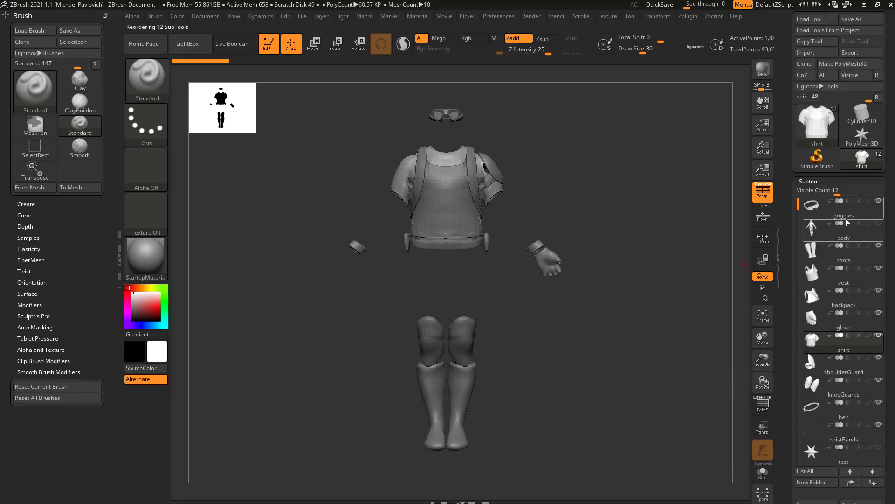
mouse_move(846, 217)
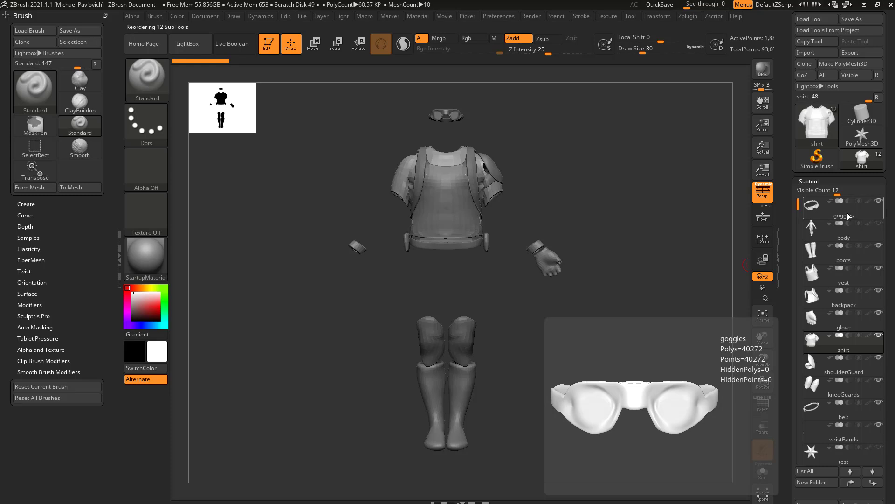
mouse_move(844, 238)
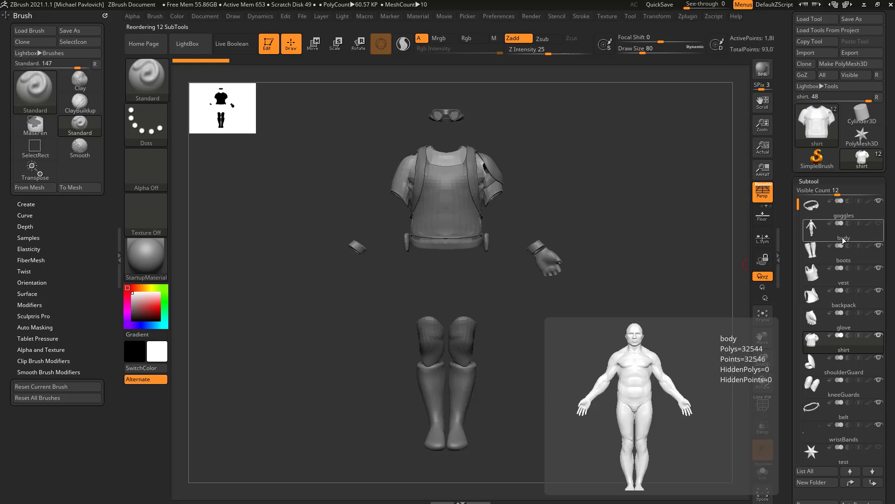
mouse_move(843, 263)
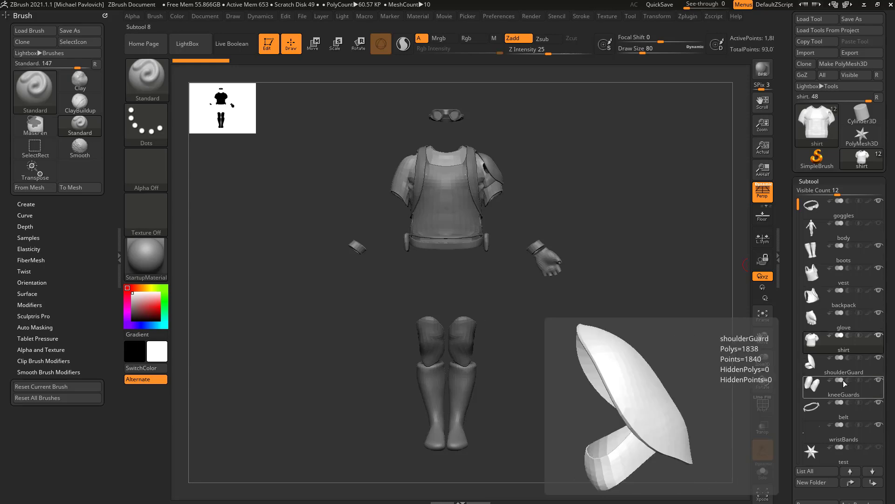
scroll(791, 342, "down", 10)
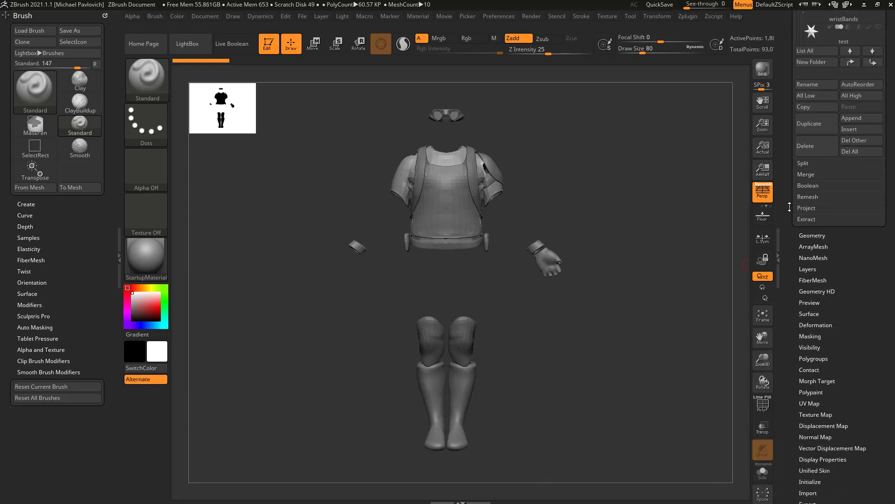
- Switch all subtools to their lowest subdivision level
scroll(789, 207, "up", 10)
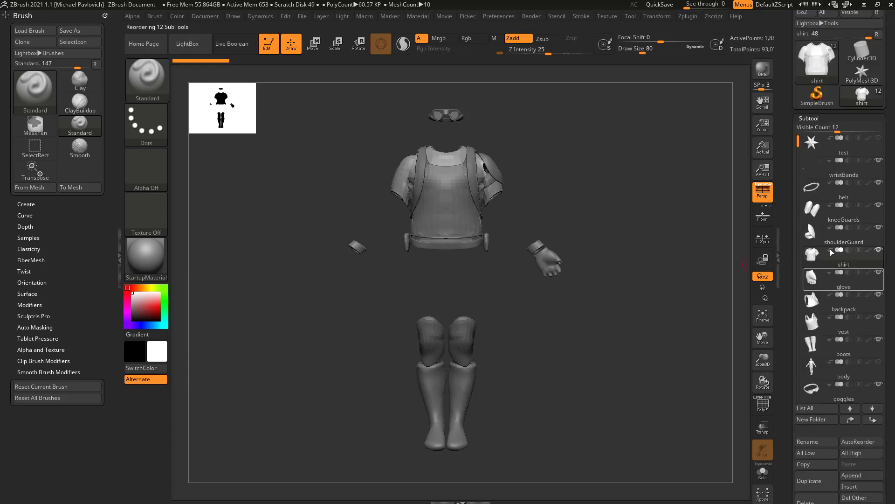
scroll(833, 289, "down", 3)
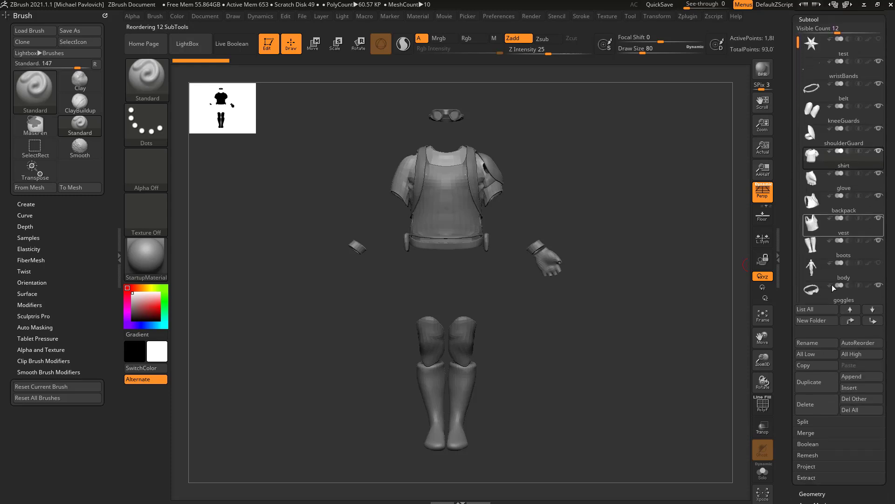
left_click(816, 354)
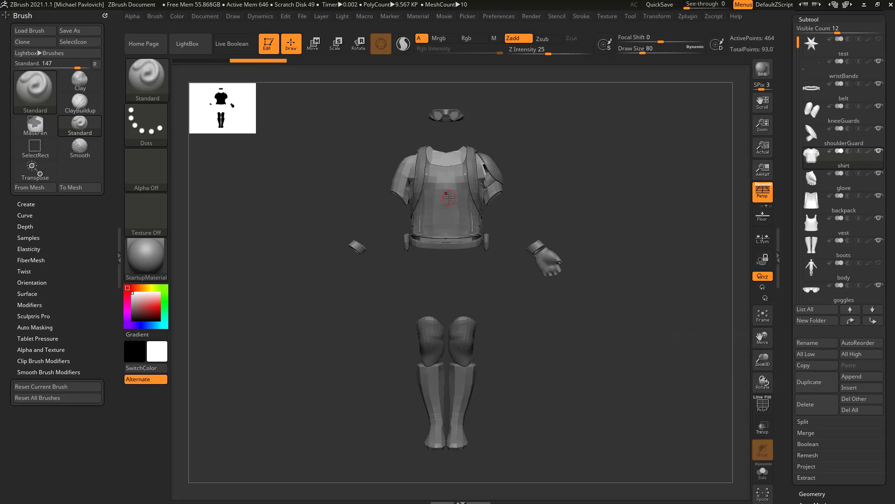
- Make the vest the active subtool and set its subdivision level to 2 in the Geometry settings
left_click(449, 198, "alt")
scroll(812, 407, "down", 4)
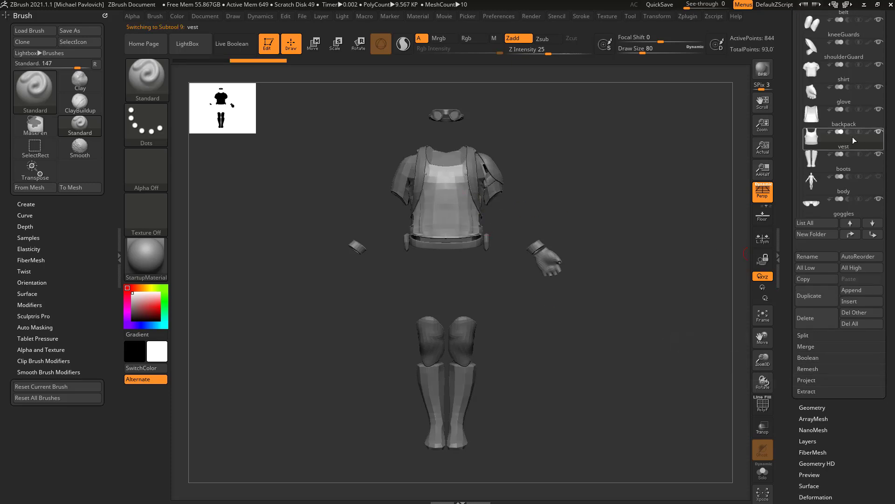
key("shift")
left_click(811, 408)
scroll(822, 346, "down", 4)
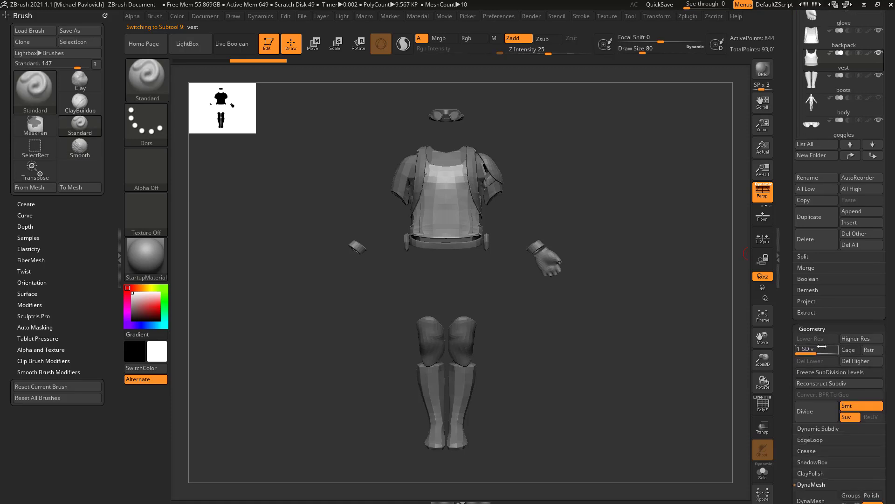
left_click_drag(811, 348, 821, 348)
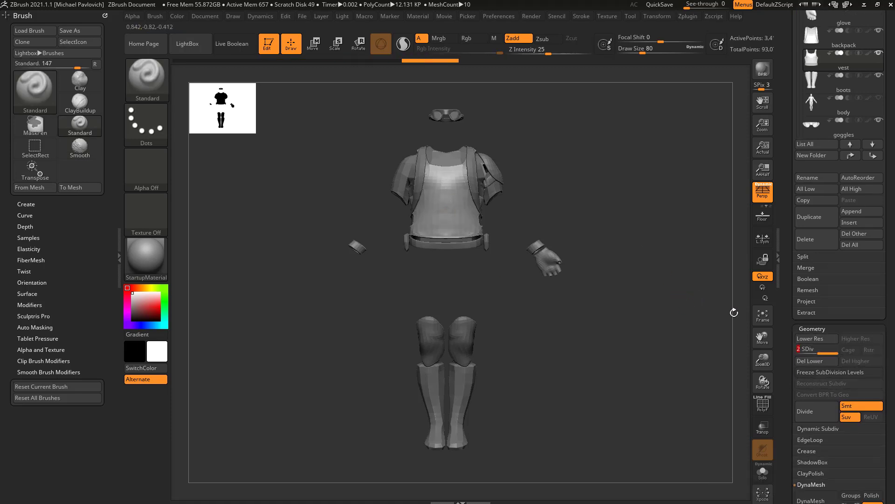
- Return the vest to subdivision level 1 and switch all subtools to their highest level
left_click(808, 350)
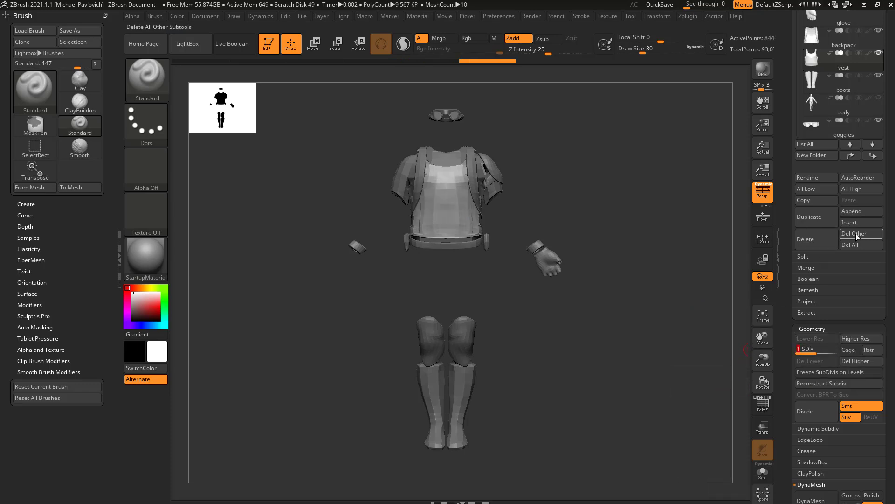
key("d")
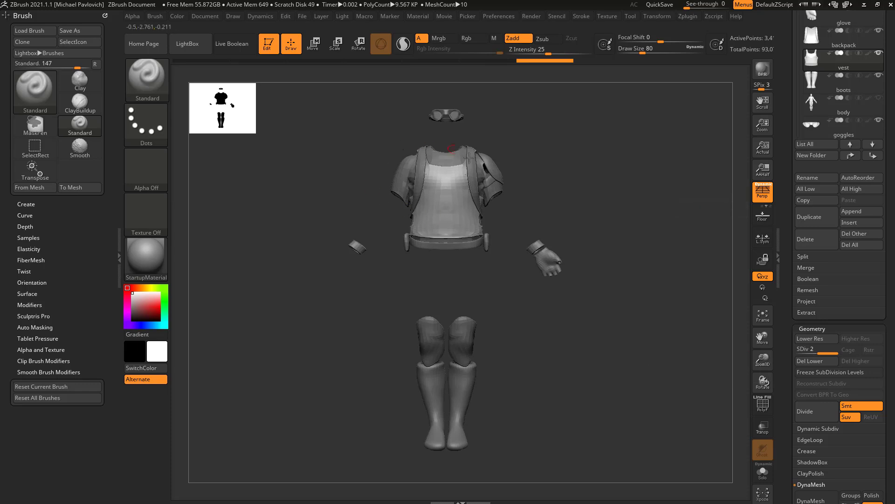
- Copy and paste the boots subtool, and delete the pasted duplicate from the subtool list
left_click(460, 345, "alt")
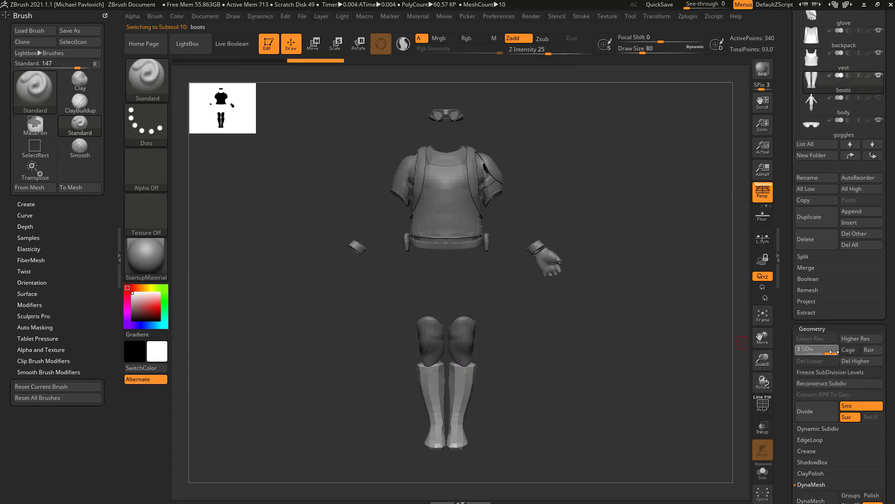
left_click_drag(789, 180, 789, 284)
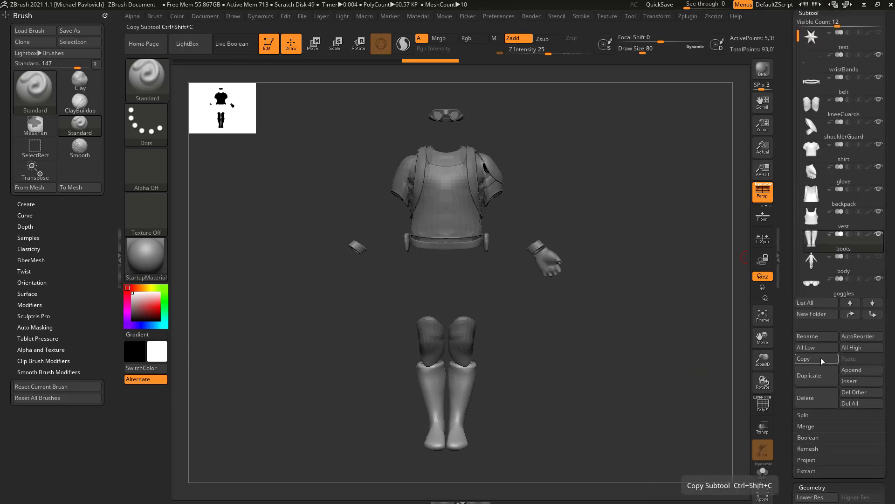
left_click(819, 357)
left_click(857, 359)
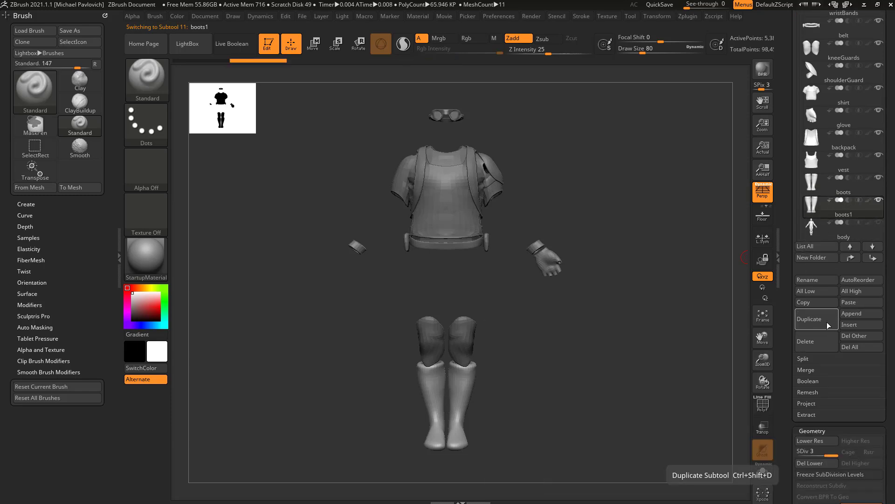
left_click(816, 345)
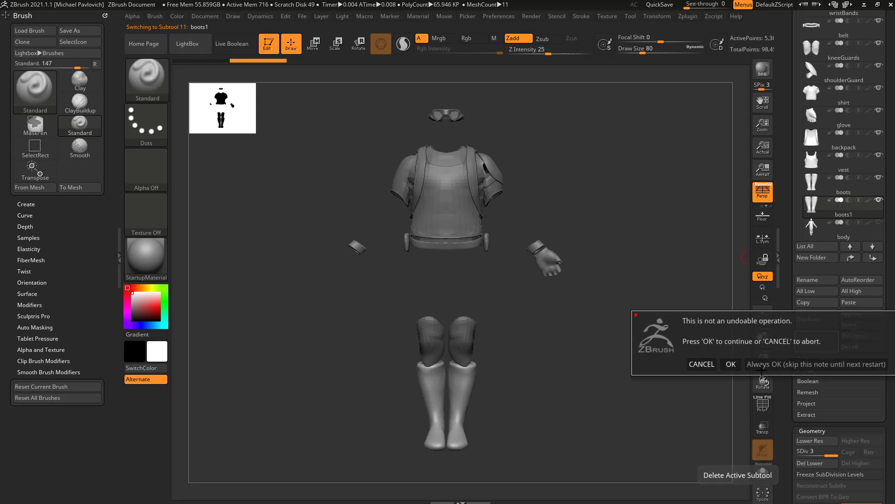
left_click(760, 367)
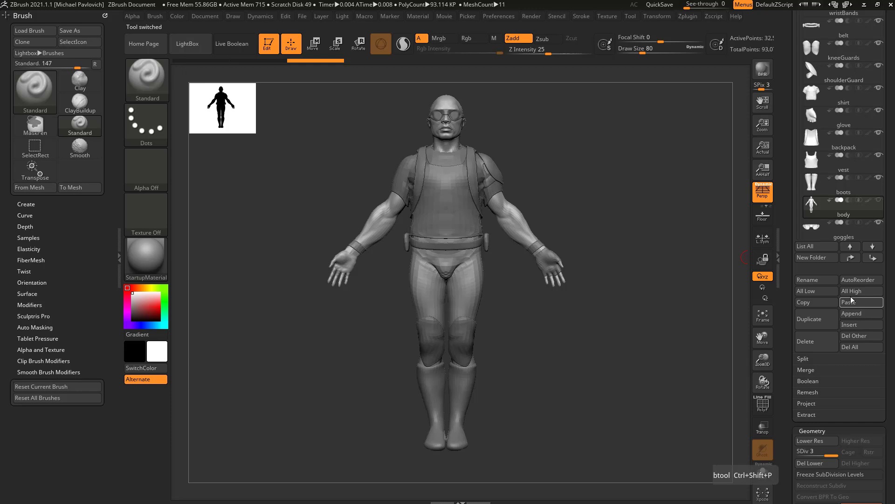
- Append a Sphere3D at the end of the subtool list and delete that sphere subtool
left_click(858, 323)
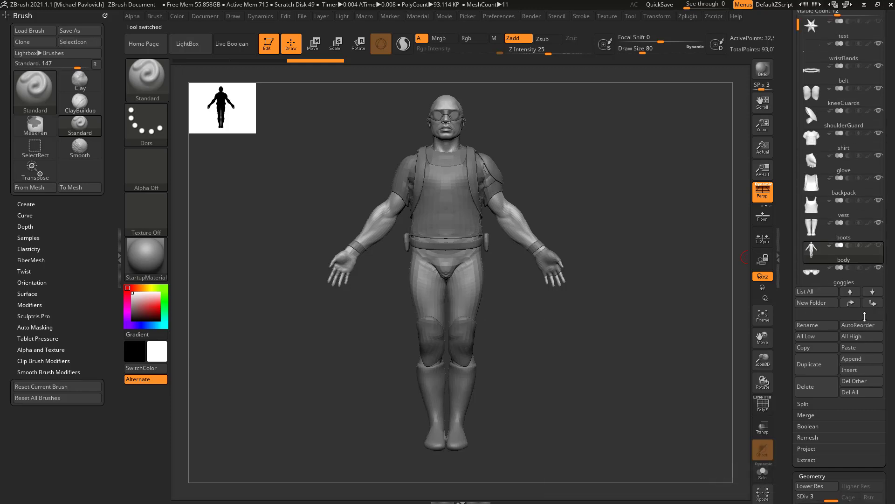
left_click(851, 359)
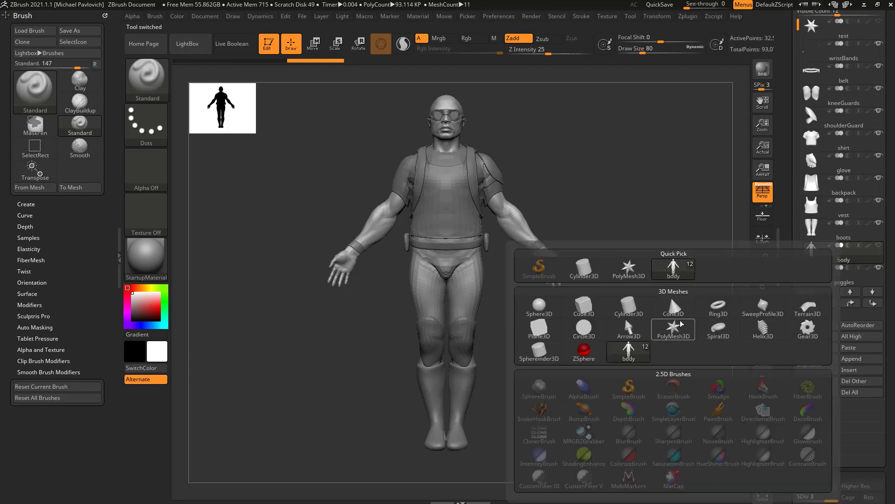
left_click(543, 313)
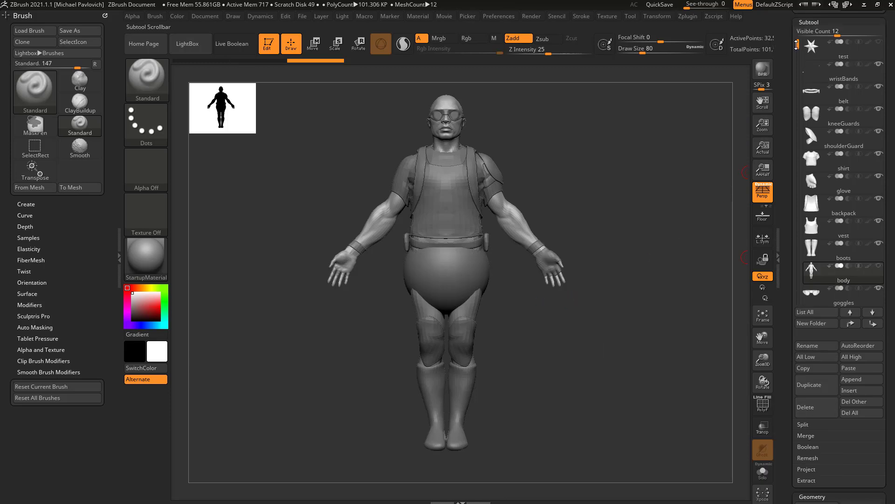
left_click_drag(797, 76, 802, 157)
left_click(845, 237)
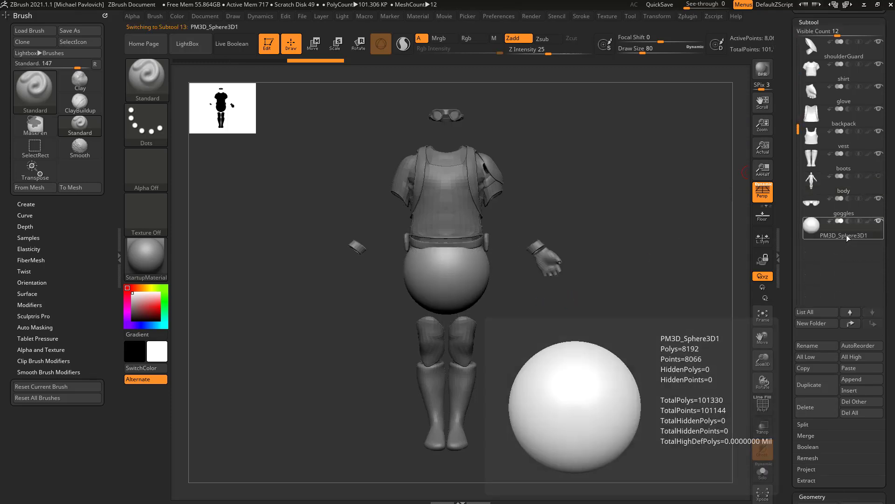
left_click(814, 407)
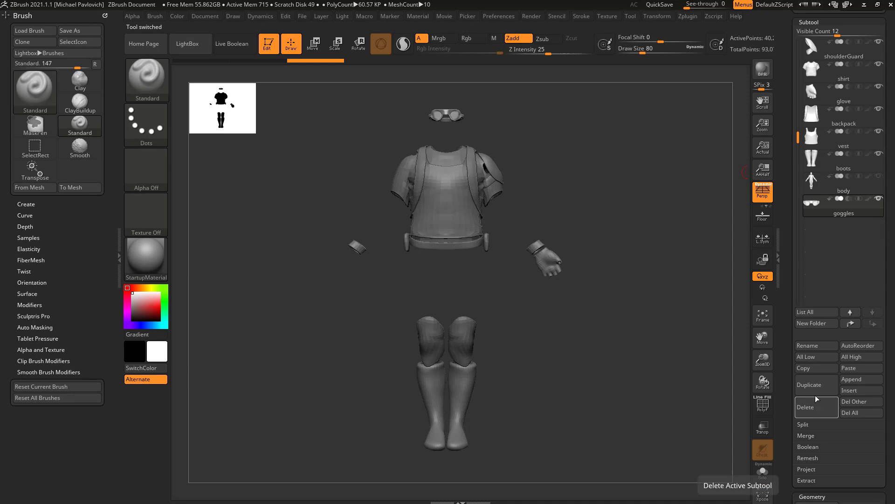
- Insert a PolyMesh3D star directly below the glove subtool and delete it
left_click(842, 106)
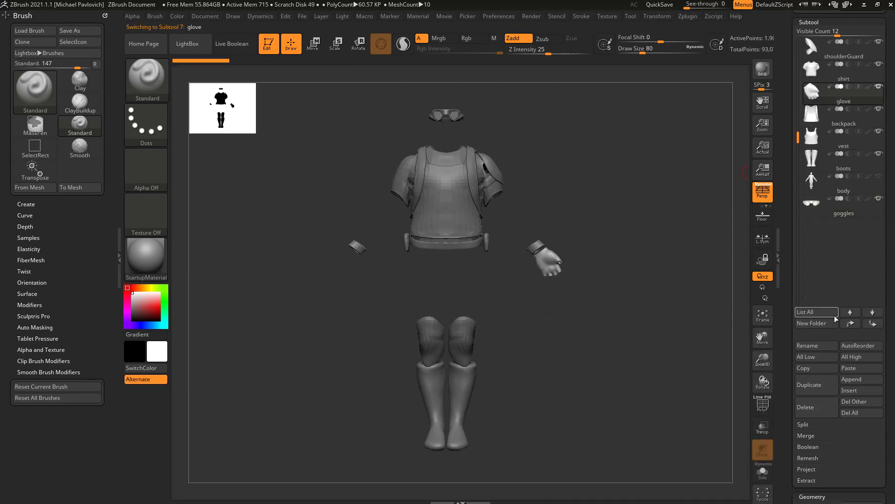
left_click(850, 394)
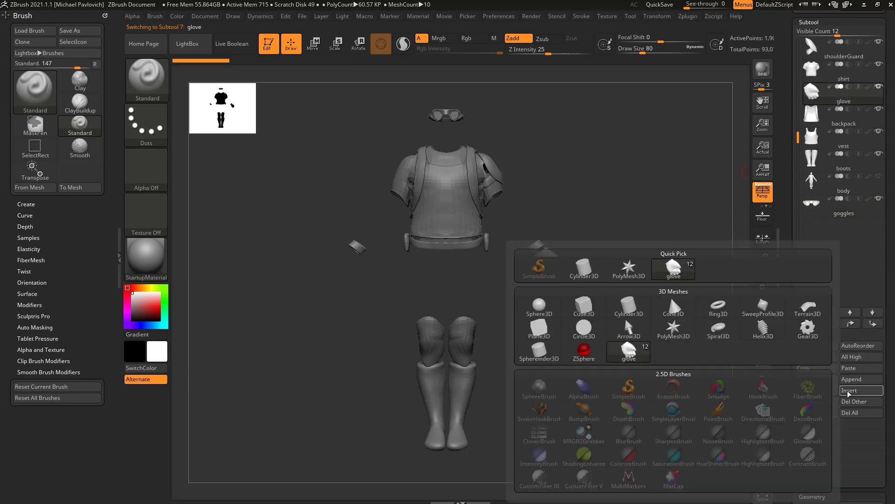
left_click(684, 333)
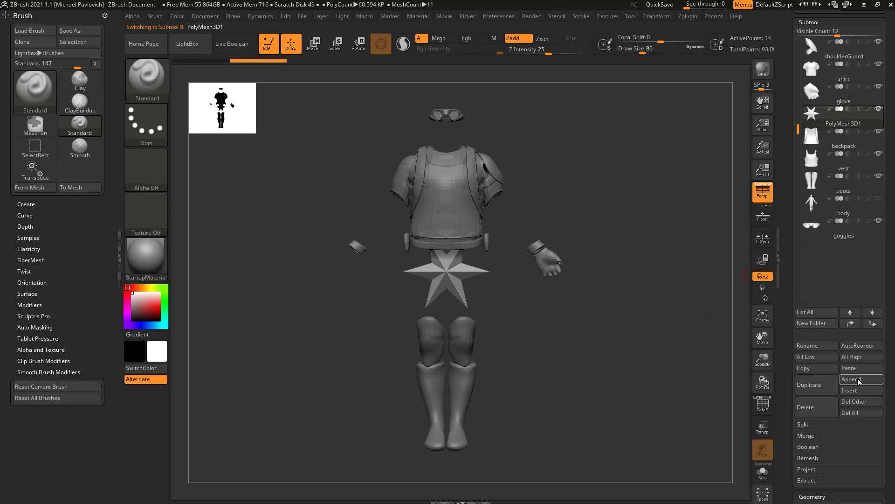
left_click(811, 409)
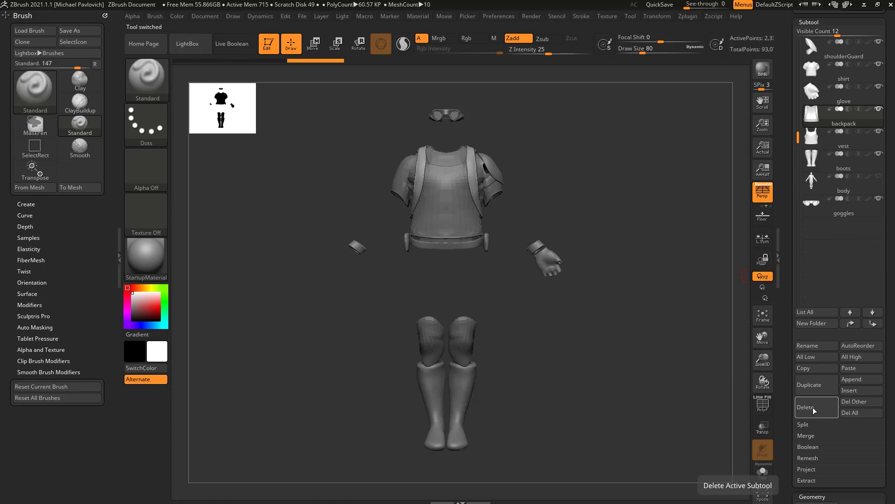
- Delete all subtools of the current tool and accept the non-undoable operation
left_click_drag(788, 257, 794, 293)
left_click_drag(700, 238, 569, 212)
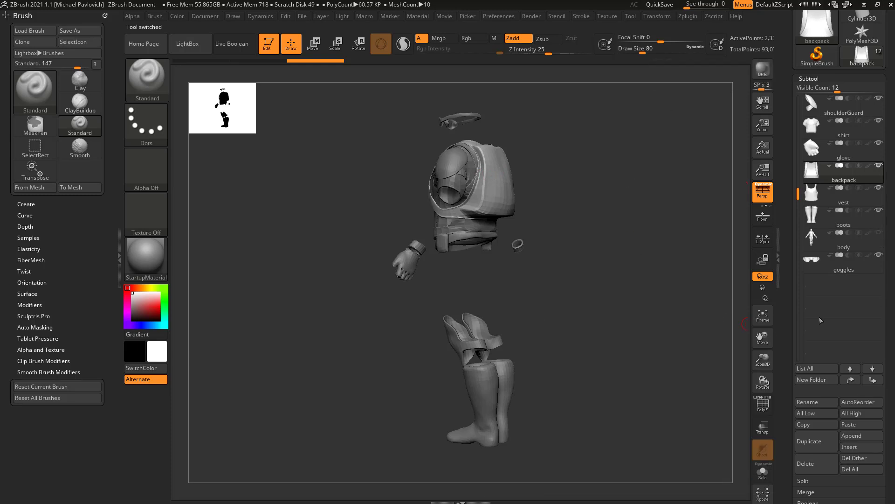
left_click_drag(796, 192, 798, 103)
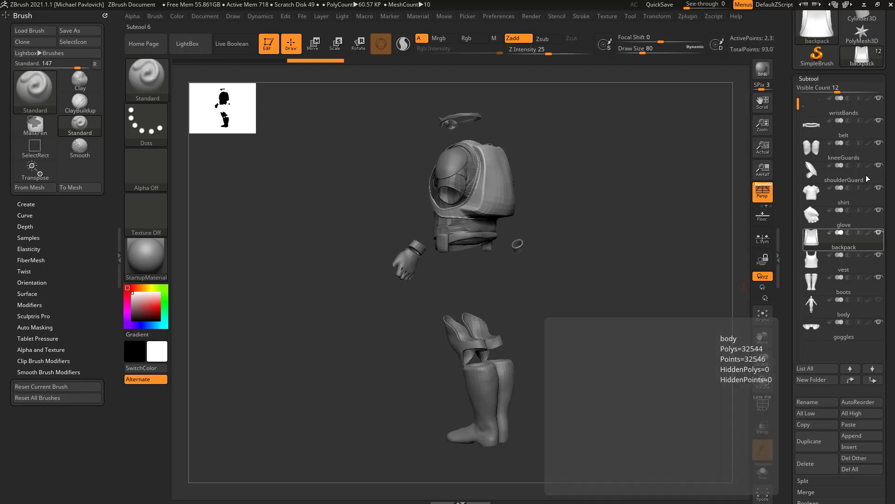
left_click(859, 471)
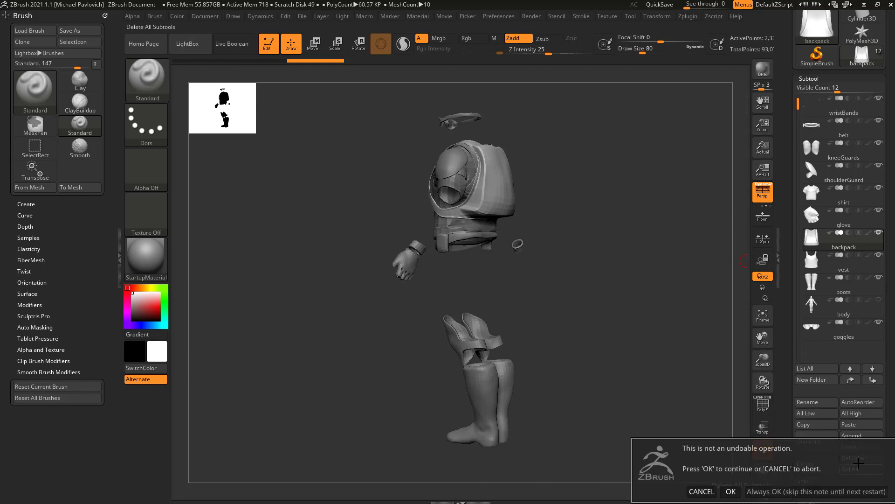
key("Return")
- Load the DemoSoldier tool from LightBox and show it from the front
left_click_drag(793, 226, 789, 289)
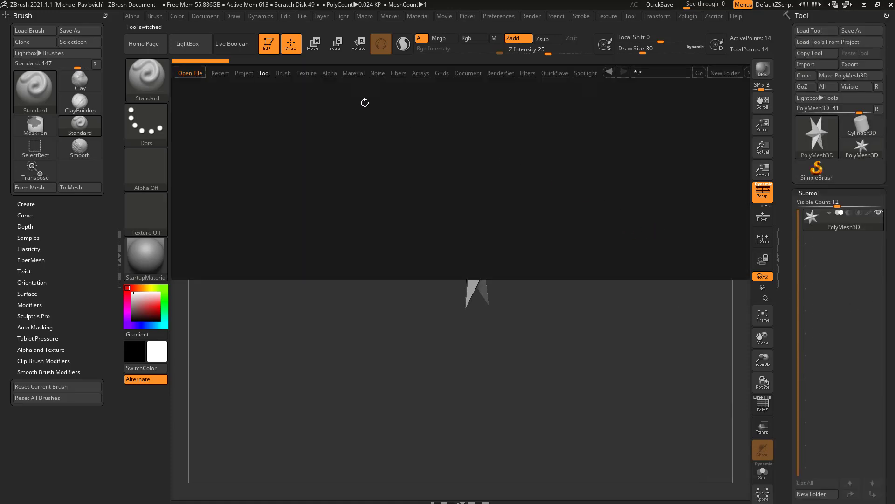
double_click(308, 165)
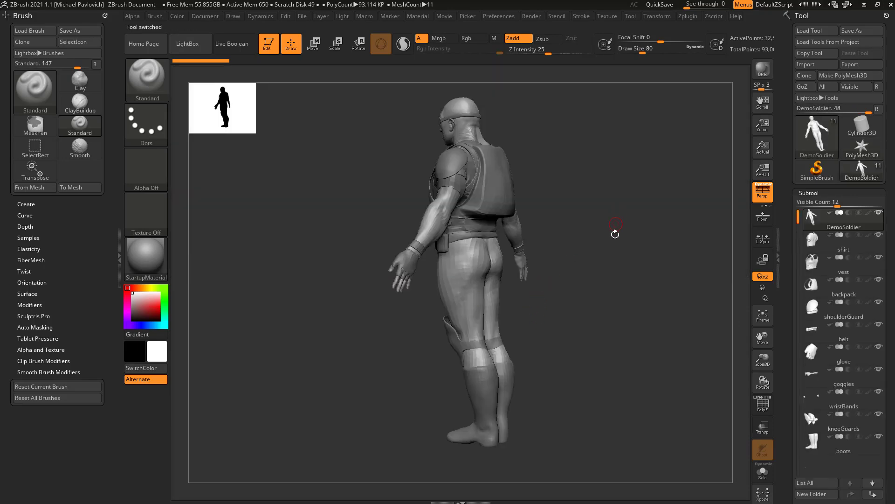
left_click_drag(615, 233, 660, 236)
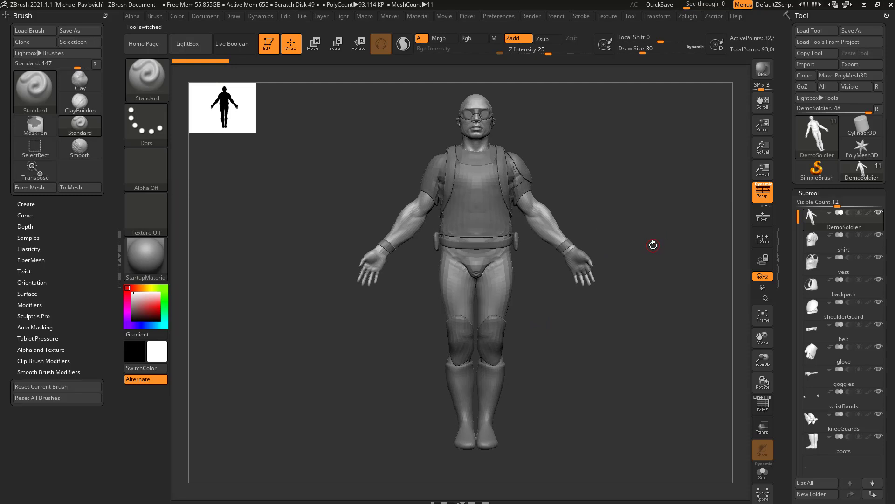
- Hide the DemoSoldier body subtool and make the shirt the active subtool
mouse_move(810, 217)
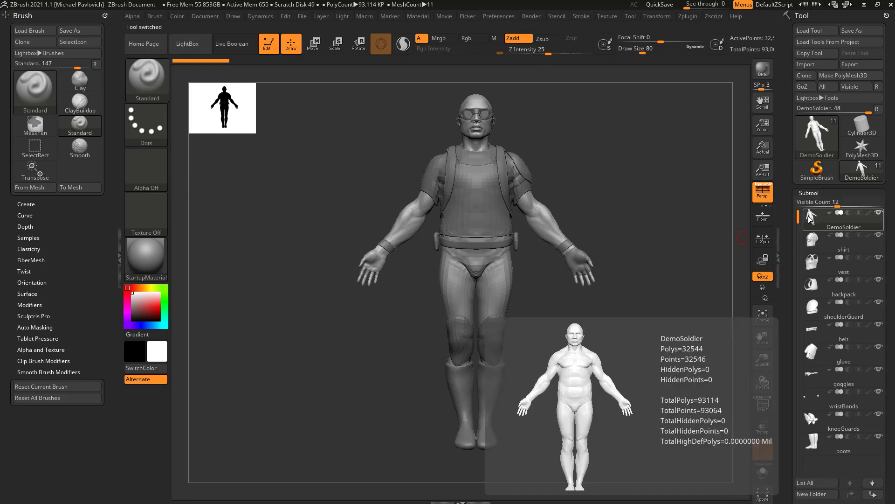
left_click(501, 204, "alt")
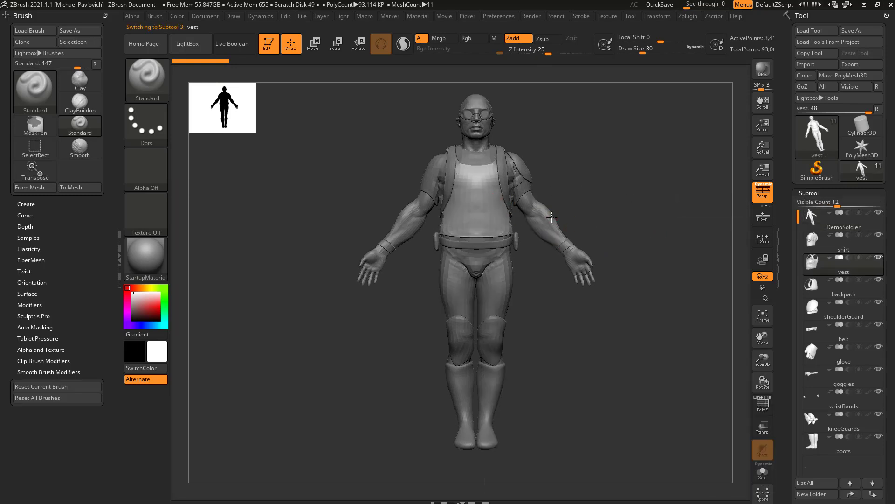
left_click(854, 224)
mouse_move(861, 227)
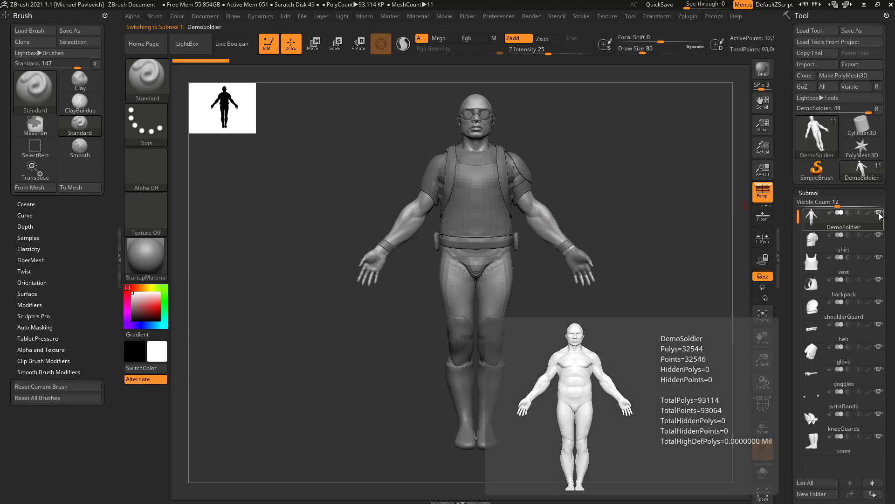
left_click(880, 213)
left_click(847, 249)
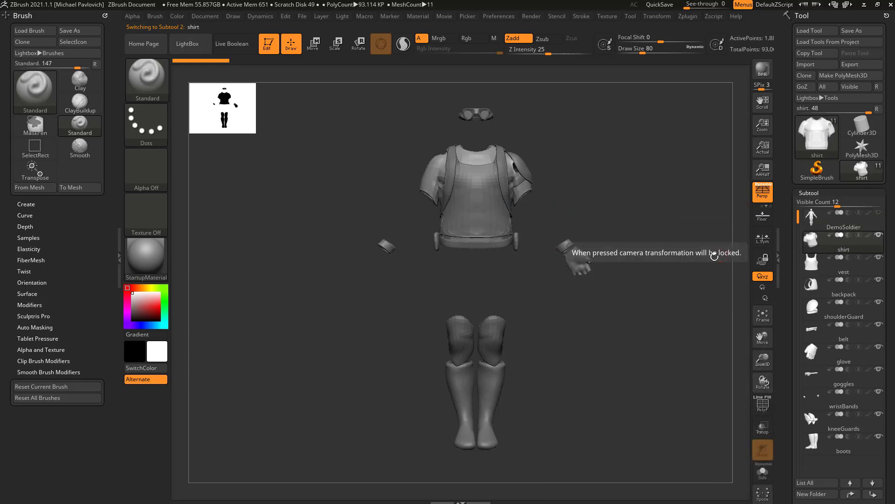
- Bring up the thumbnail overview of all subtools and frame the model in the view
left_click_drag(785, 300, 792, 233)
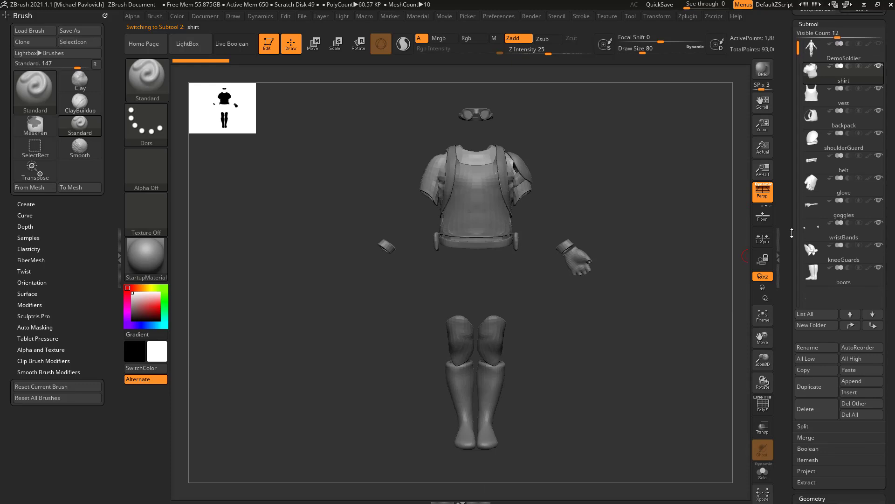
left_click(813, 315)
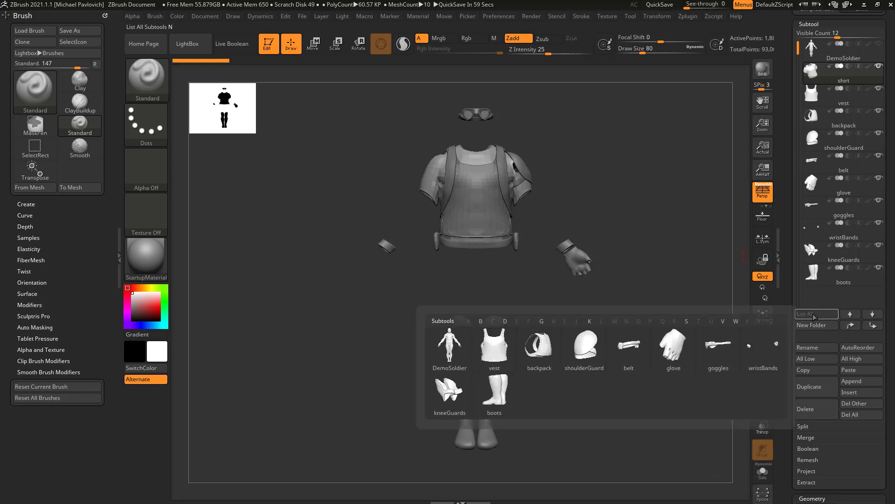
key("f")
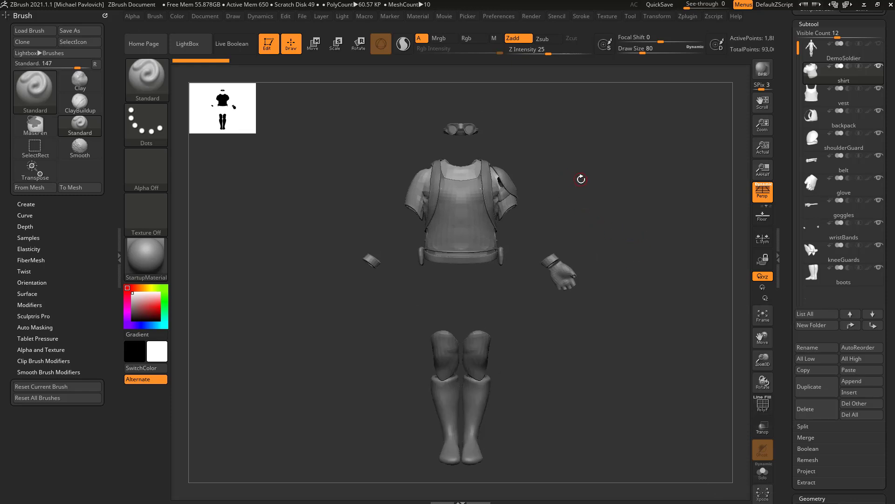
- Make the goggles the active subtool by filtering the subtool pop-up to names starting with G
key("n")
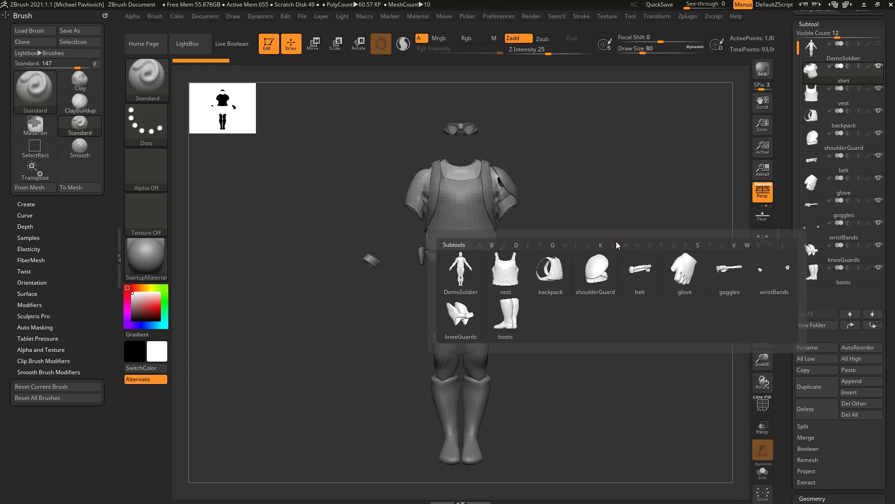
mouse_move(625, 276)
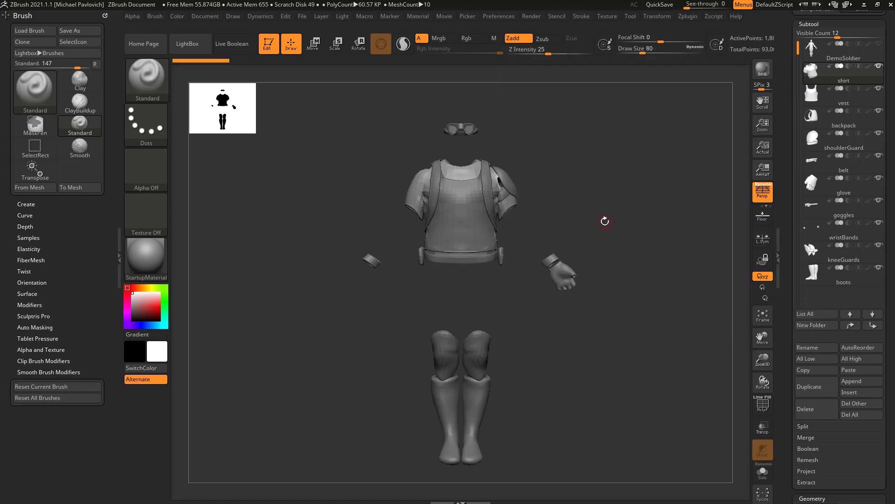
key("n")
key("g")
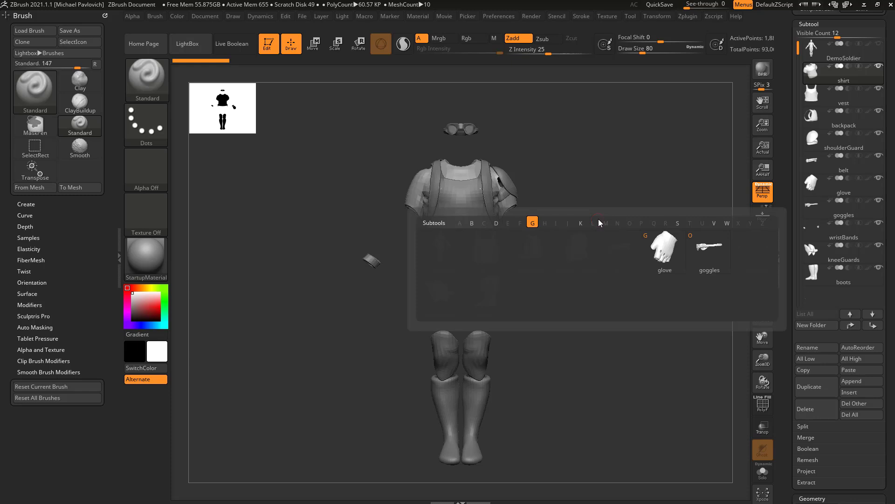
mouse_move(663, 250)
mouse_move(717, 248)
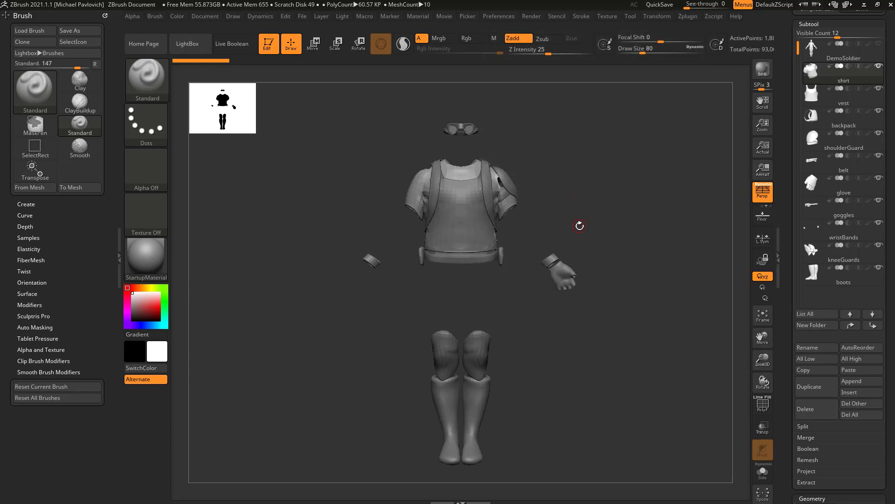
key("n")
key("g")
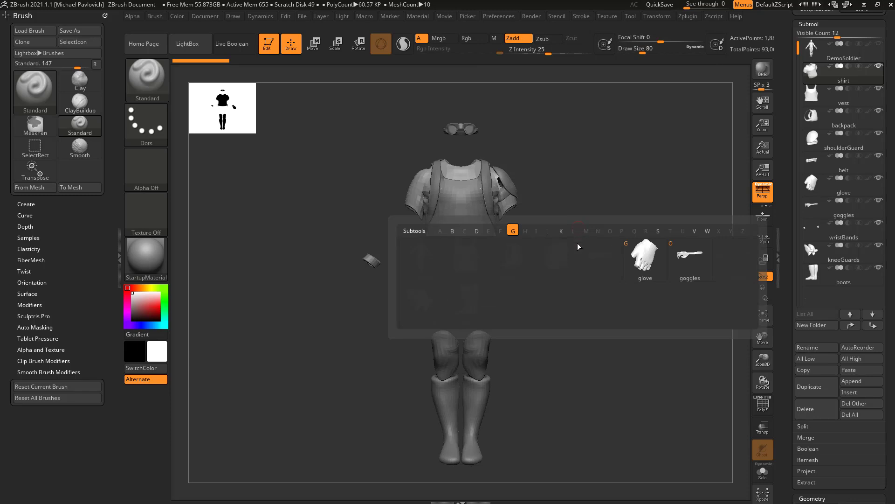
left_click(692, 257)
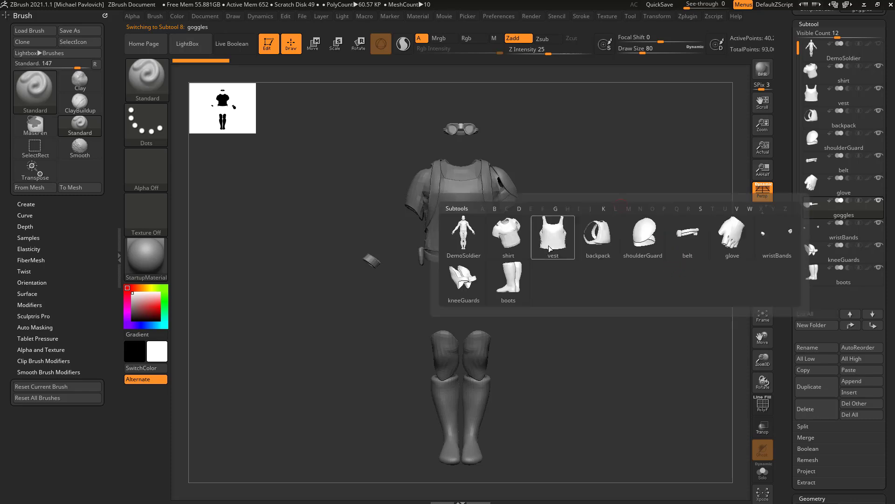
- Review the subtool thumbnails in the pop-up overview and dismiss it
key("n")
key("n")
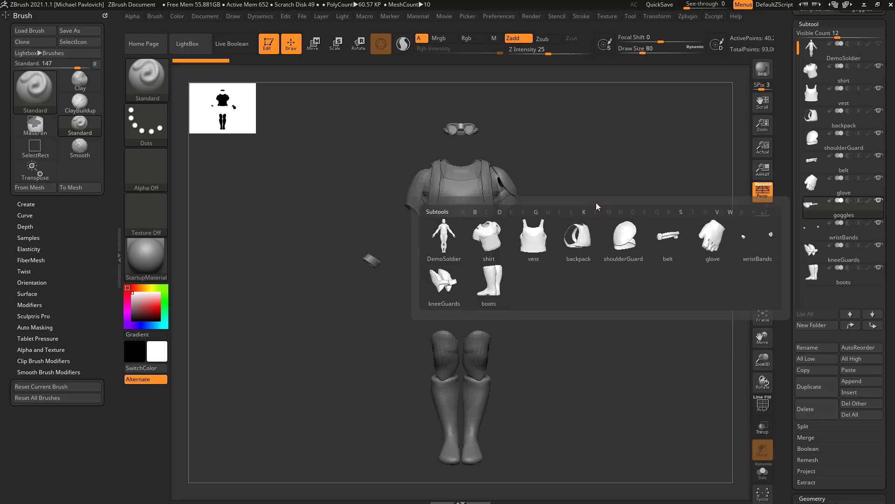
mouse_move(606, 234)
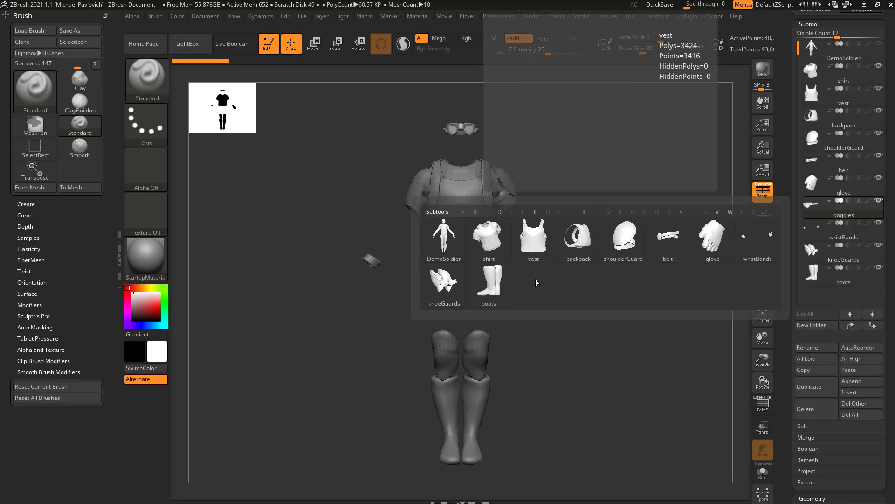
left_click(693, 264)
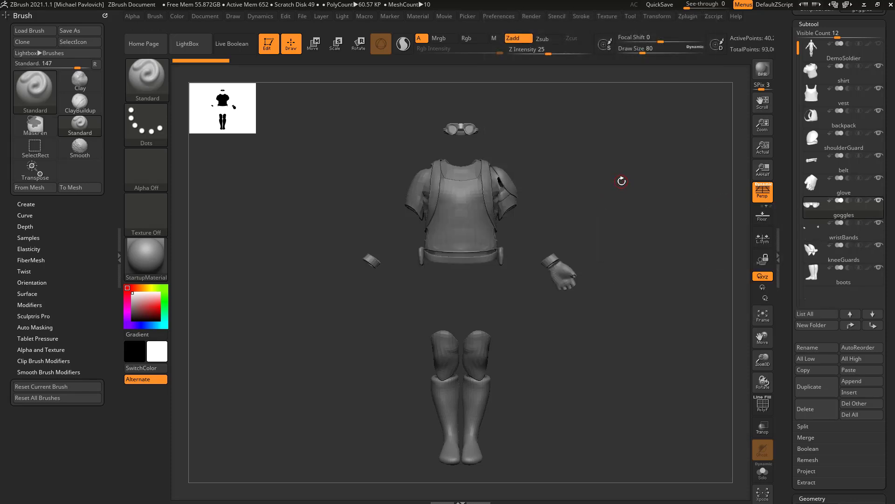
- Switch to the belt subtool by filtering the subtool pop-up to names starting with B
key("n")
key("n")
key("n")
key("n")
key("n")
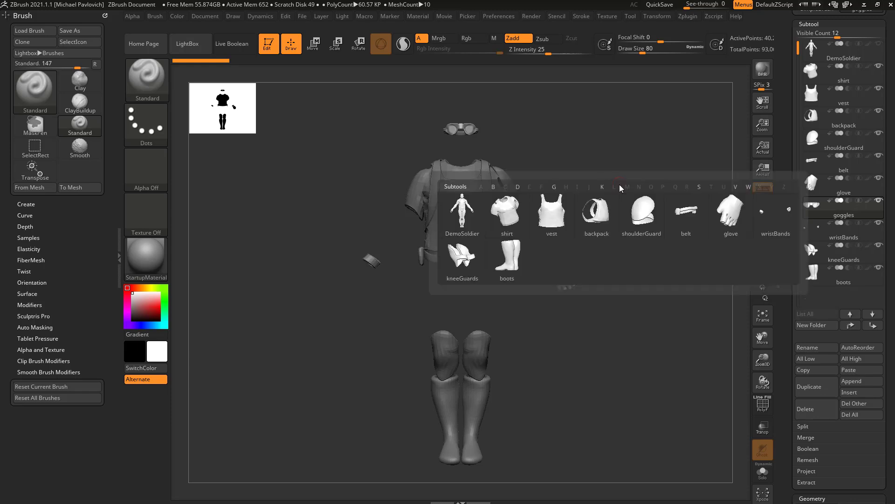
mouse_move(727, 220)
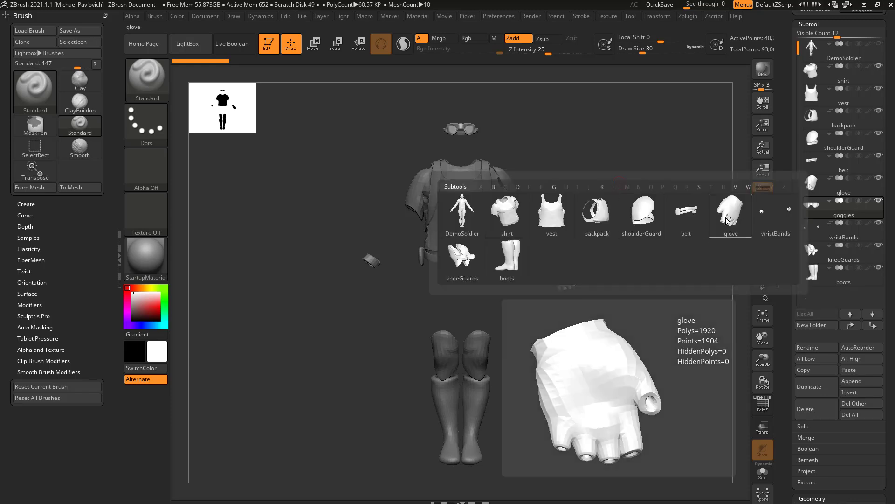
key("b")
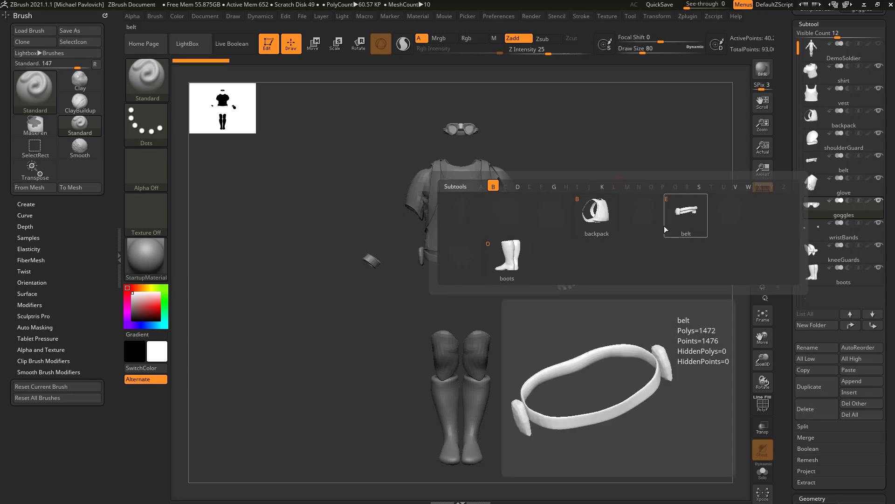
mouse_move(516, 267)
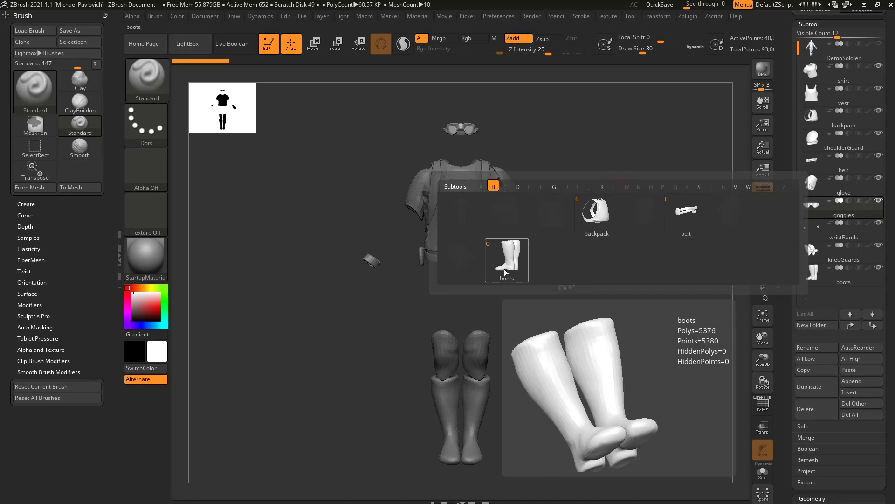
left_click(689, 213)
- Look at the remaining subtools starting with B in the pop-up and close it without choosing one
key("n")
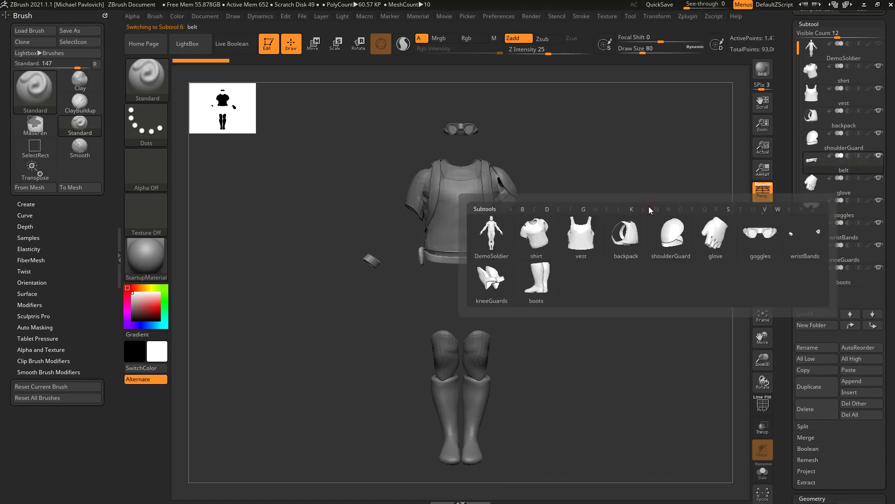
key("b")
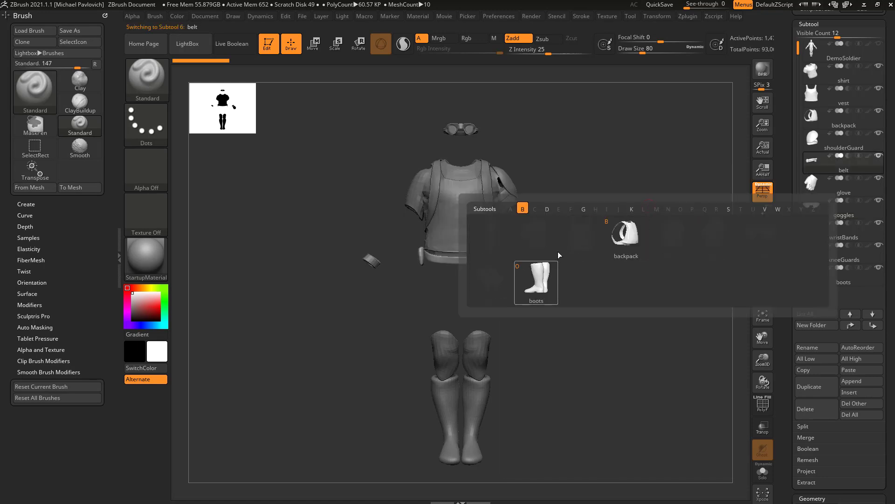
key("Escape")
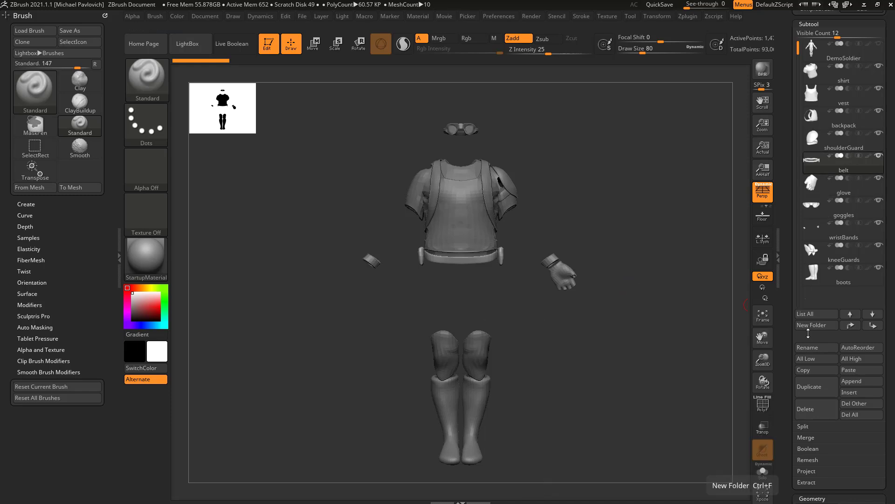
- Create a new subtool folder named UpperBody around the active belt subtool
left_click(812, 326)
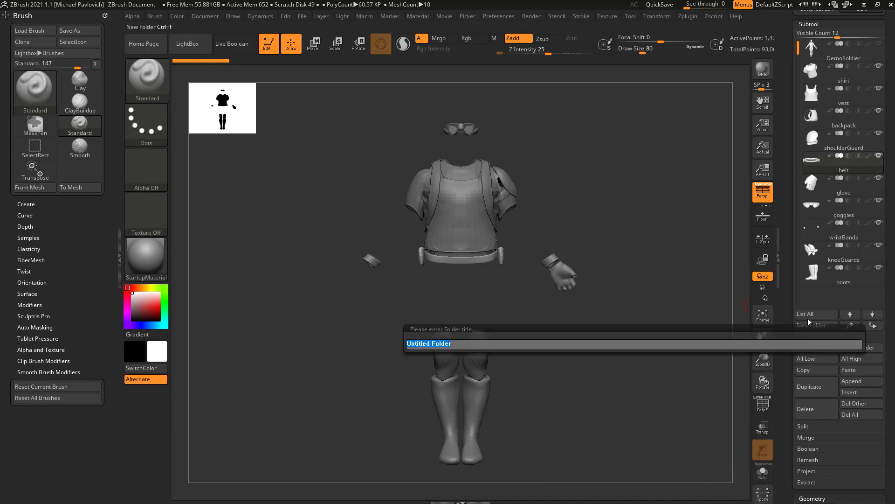
type("UpperBody")
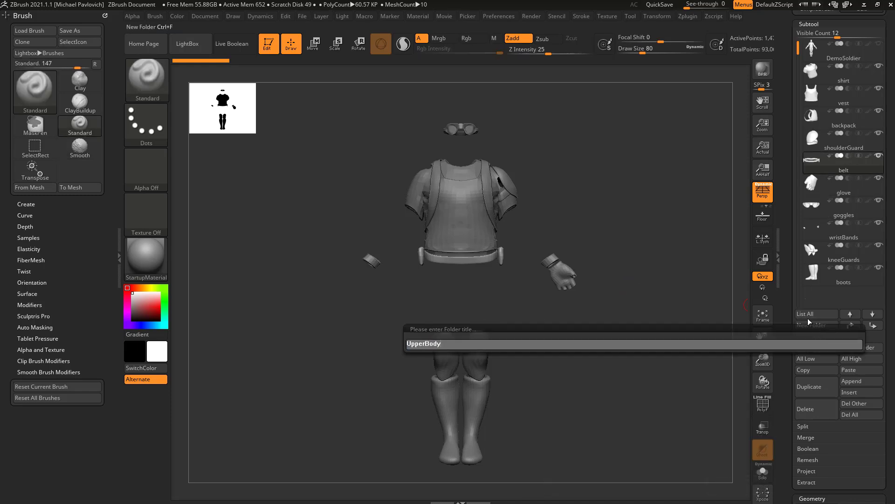
key("Return")
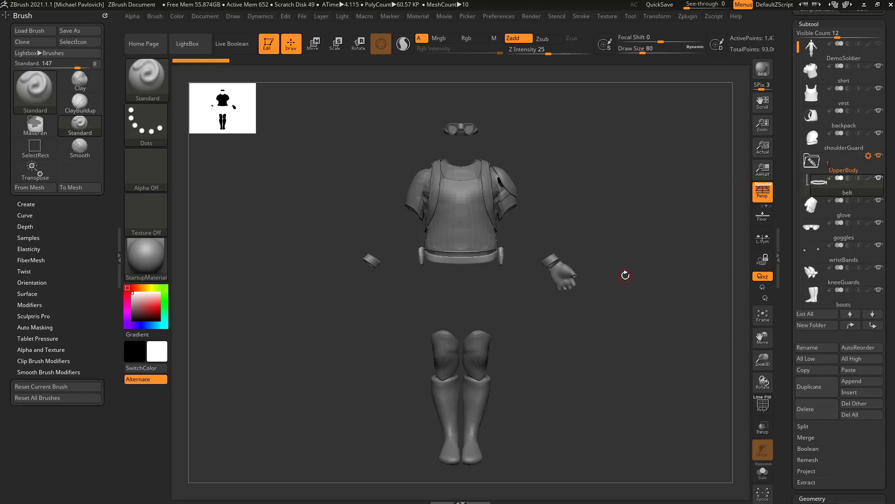
- Select the vest and the backpack on the model and move both into the UpperBody folder
left_click_drag(625, 275, 475, 229)
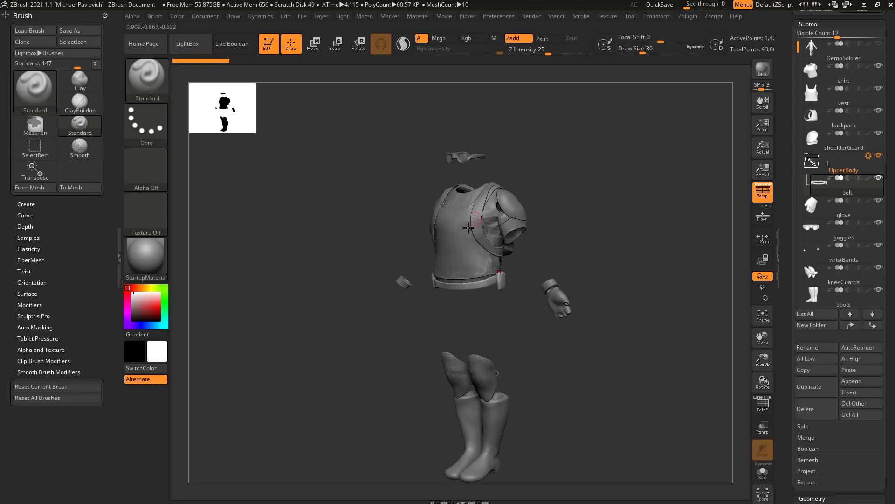
left_click(474, 241, "alt")
mouse_move(624, 244)
left_mouse_down()
mouse_move(615, 240)
mouse_move(620, 247)
left_mouse_up()
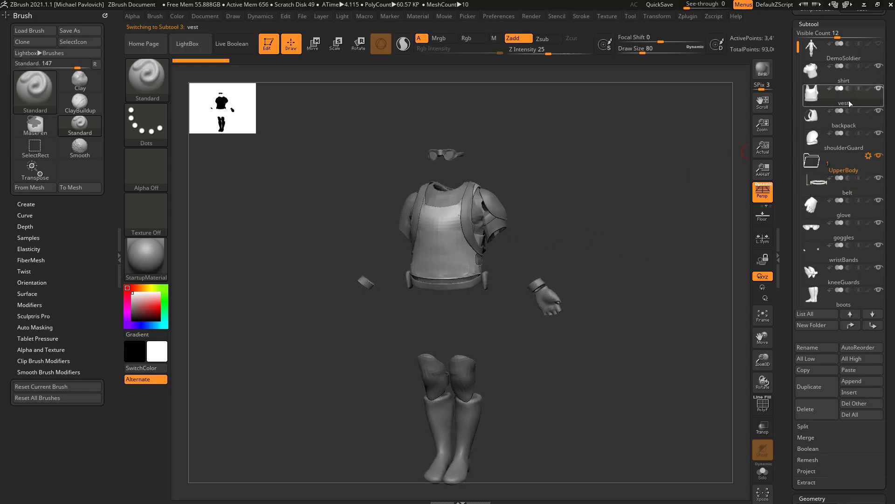
left_click_drag(846, 107, 853, 202)
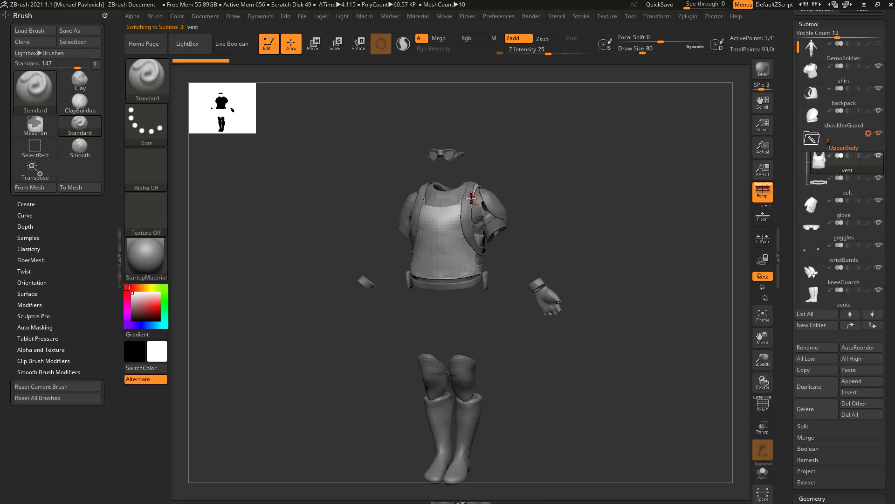
left_click(473, 197, "alt")
left_click_drag(844, 98, 854, 172)
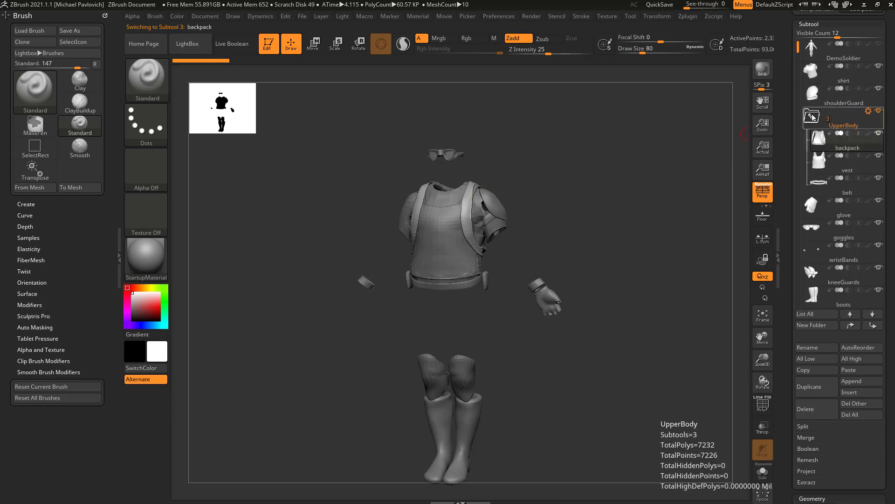
- Hide all subtools in the UpperBody folder and show them again
mouse_move(812, 118)
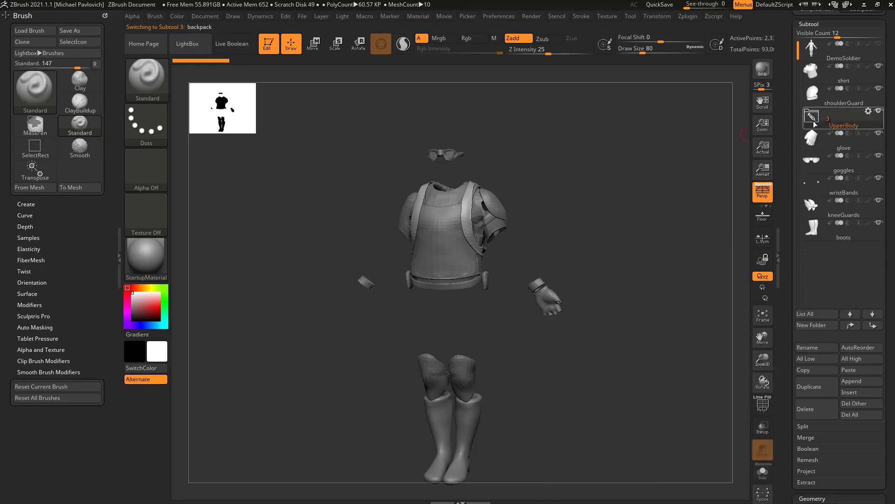
left_click(880, 112)
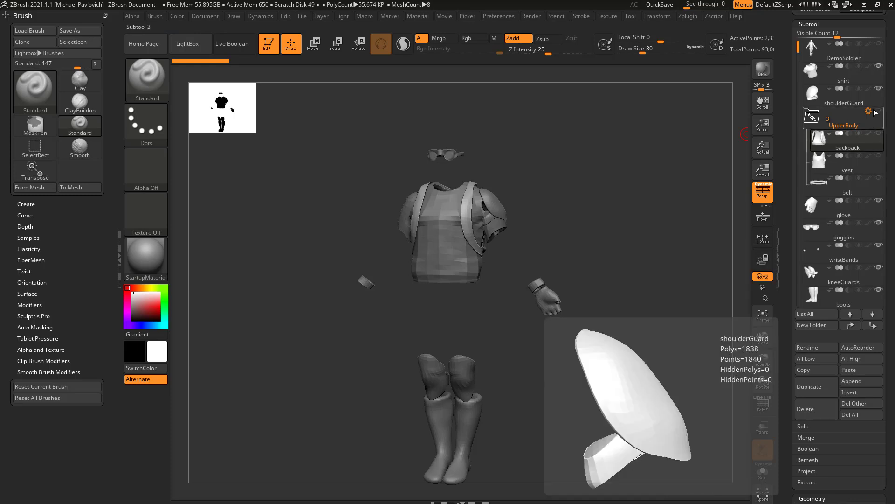
left_click(880, 112)
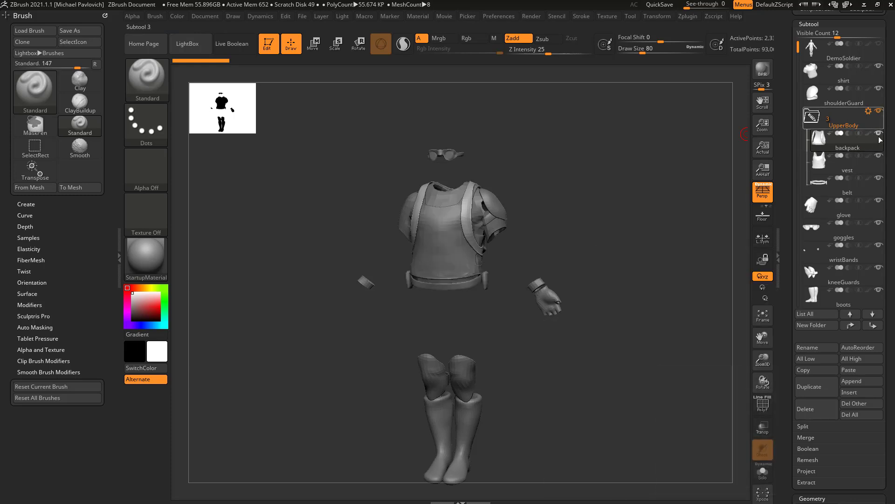
- Move DemoSoldier, shirt, shoulderGuard, glove, wristBands and goggles into the UpperBody folder and collapse it
left_click_drag(851, 118, 844, 63)
left_click_drag(840, 214, 846, 196)
left_click_drag(843, 257, 848, 199)
left_click(812, 50)
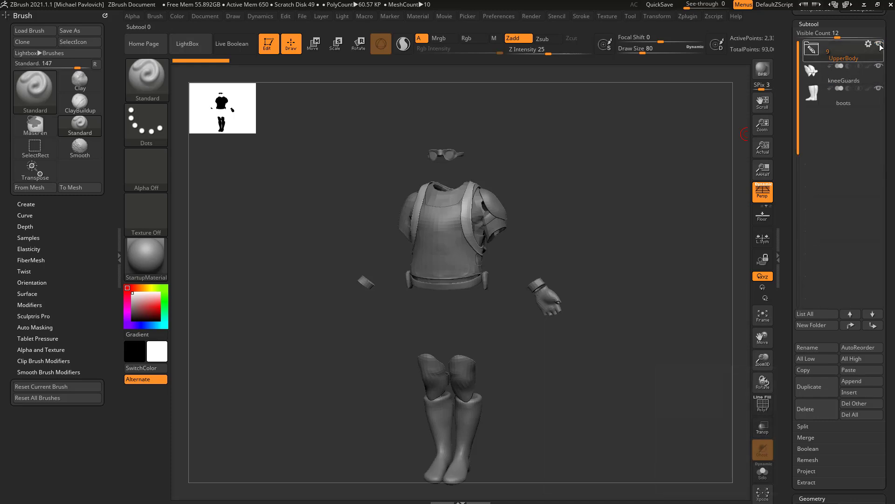
- Hide the collapsed UpperBody folder and make kneeGuards the active subtool so only the leg pieces are displayed
mouse_move(866, 69)
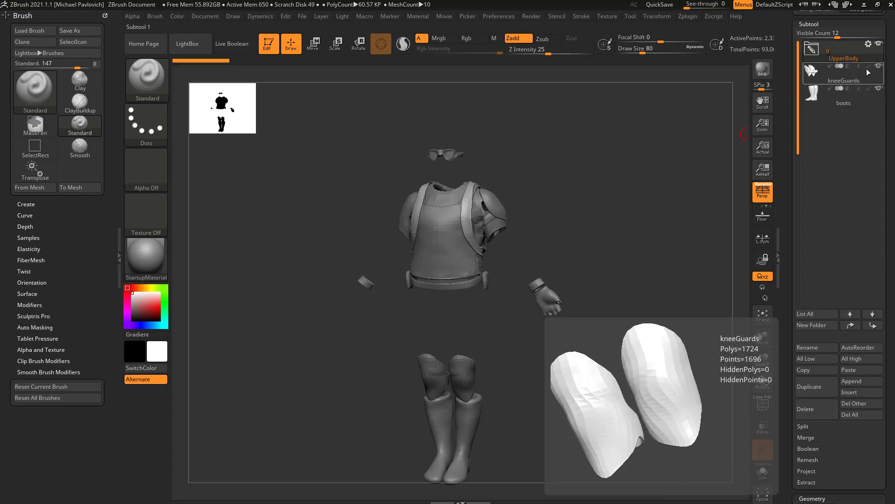
left_click(879, 43)
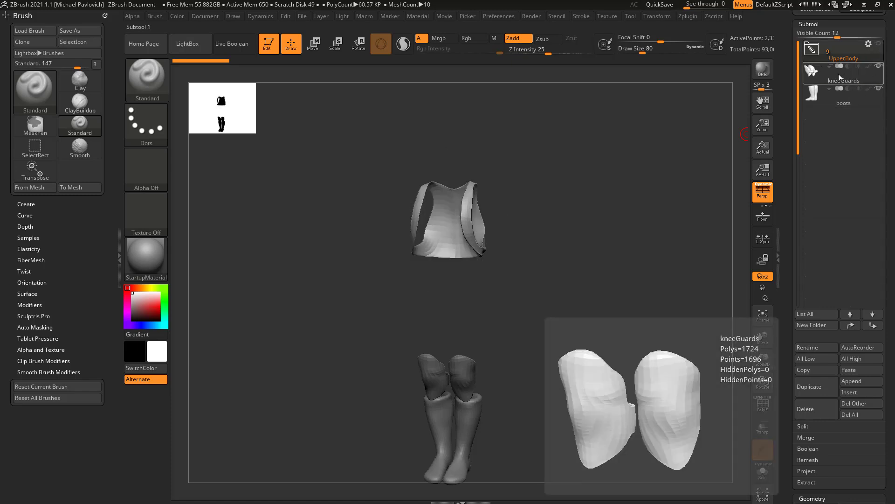
left_click(811, 49)
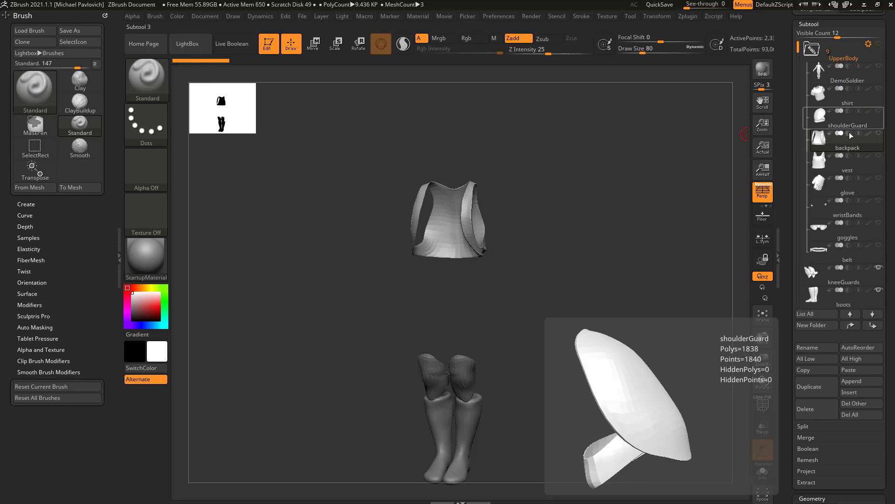
left_click(814, 50)
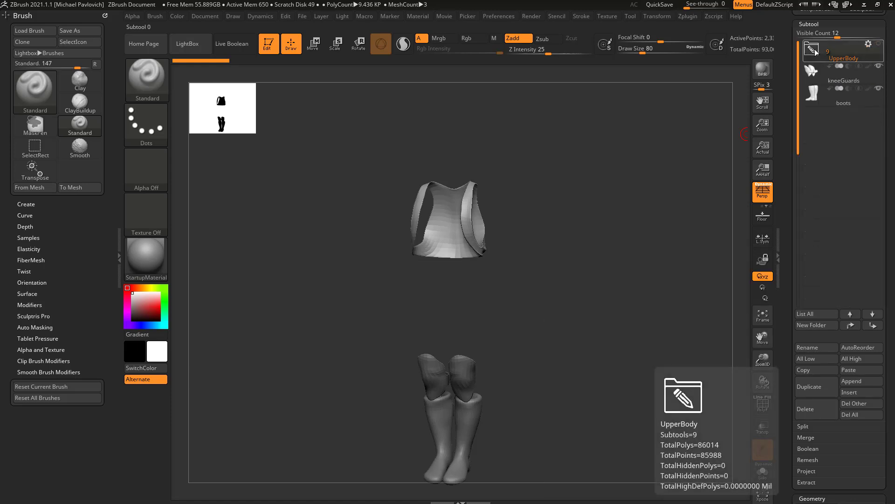
left_click(847, 79)
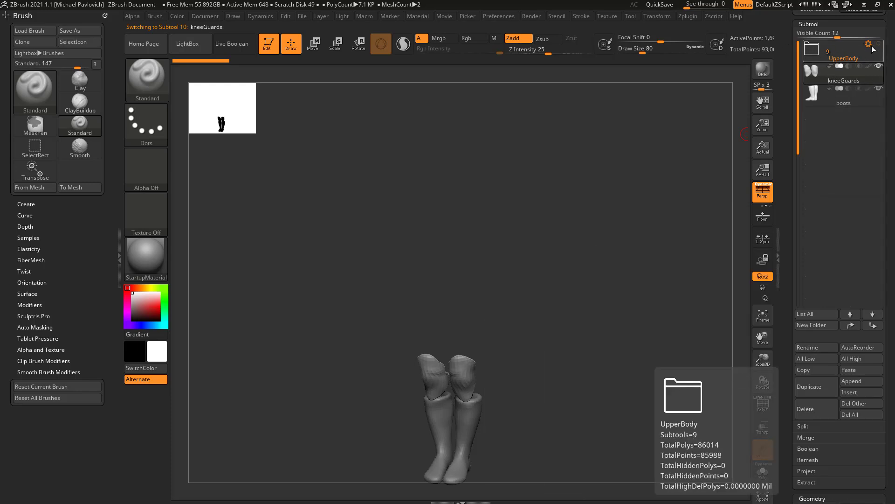
left_click_drag(574, 242, 663, 177)
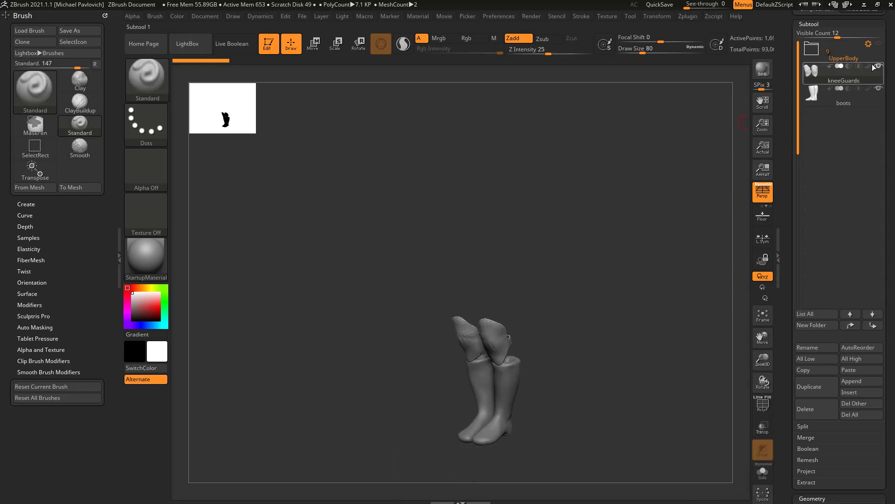
- Show and expand the UpperBody folder and make the backpack the active subtool
left_click(854, 58)
left_click(812, 50)
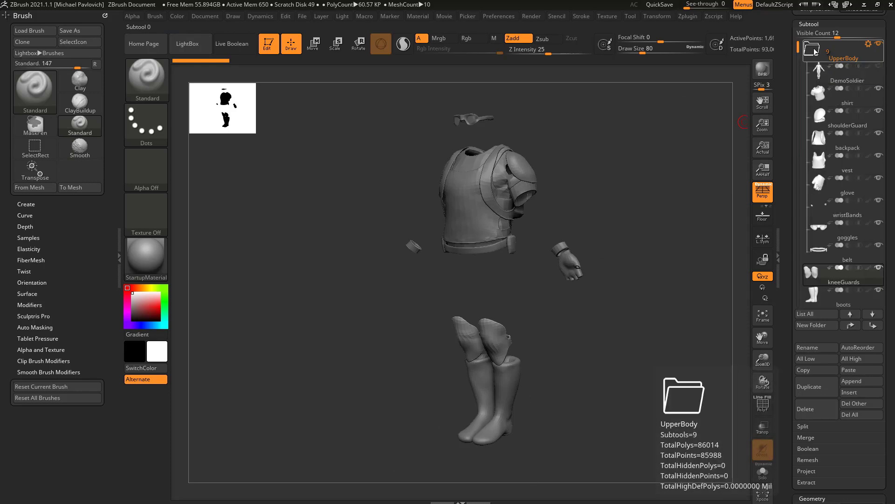
left_click(847, 149)
left_click(849, 154)
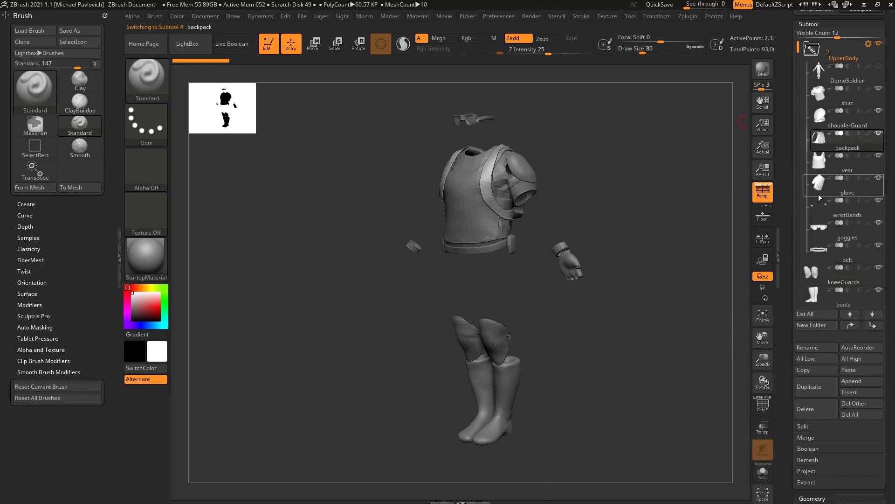
- Switch the active subtool within the UpperBody folder to the vest and finally to the shoulderGuard
mouse_move(812, 49)
mouse_move(819, 137)
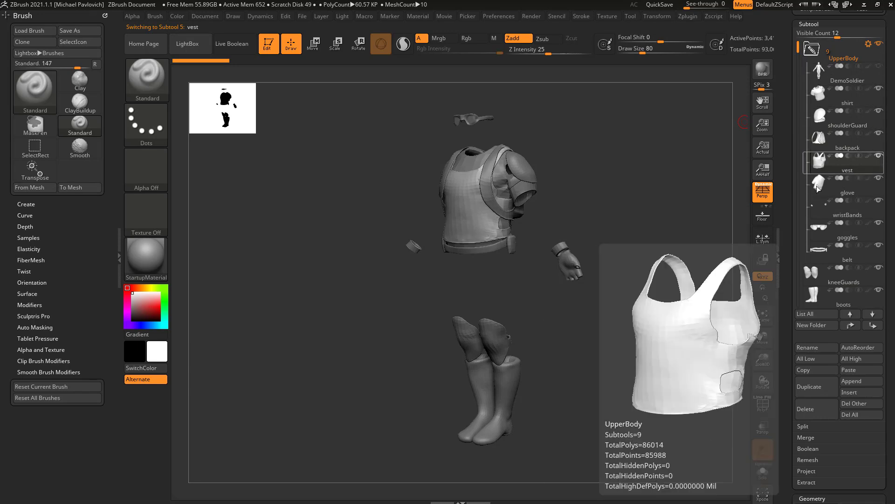
mouse_move(847, 214)
left_click(847, 120)
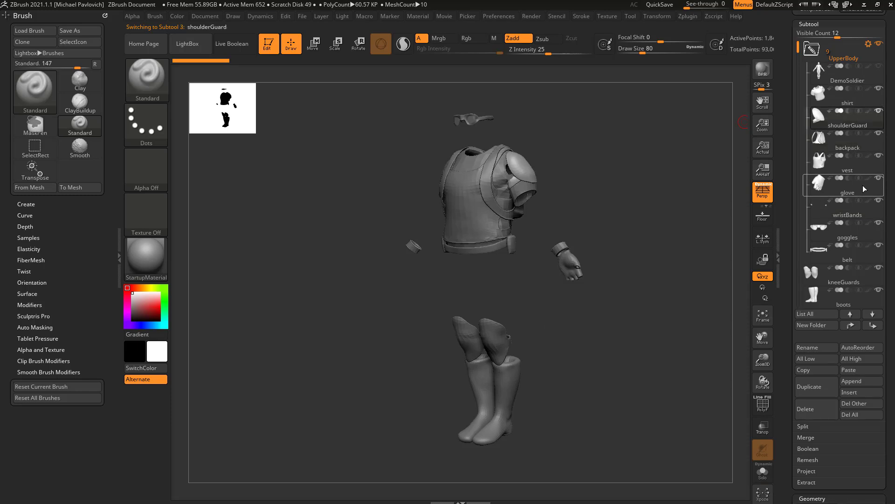
- Open the list of folder actions for the UpperBody folder
mouse_move(858, 181)
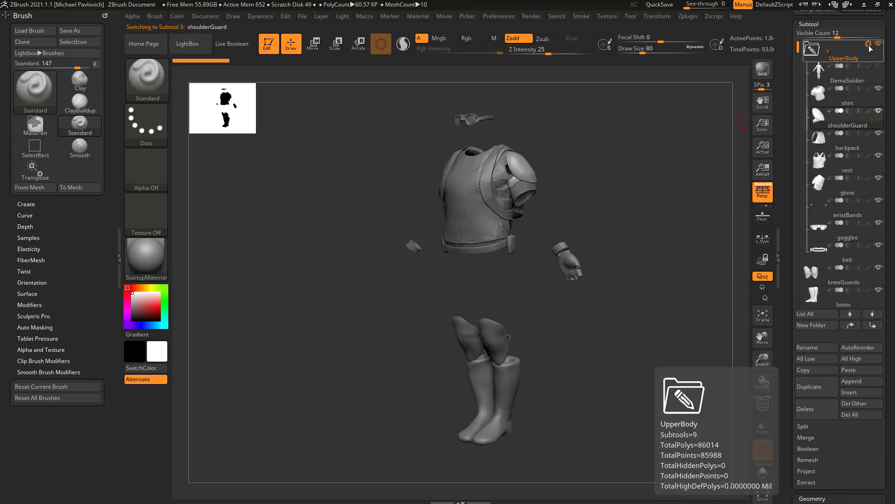
left_click(869, 45)
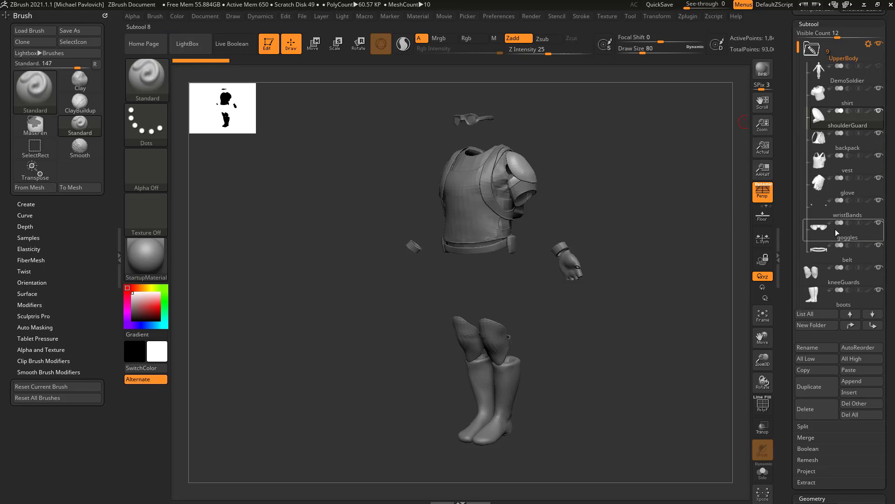
left_click(867, 47)
left_click(868, 45)
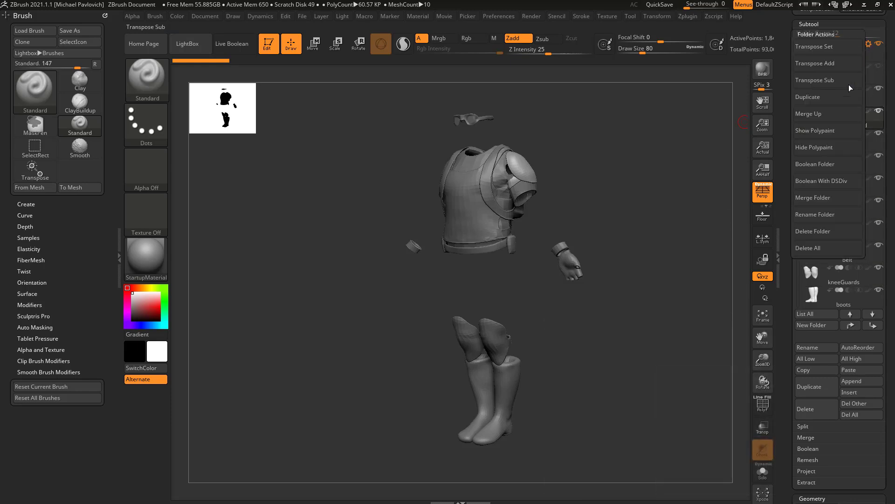
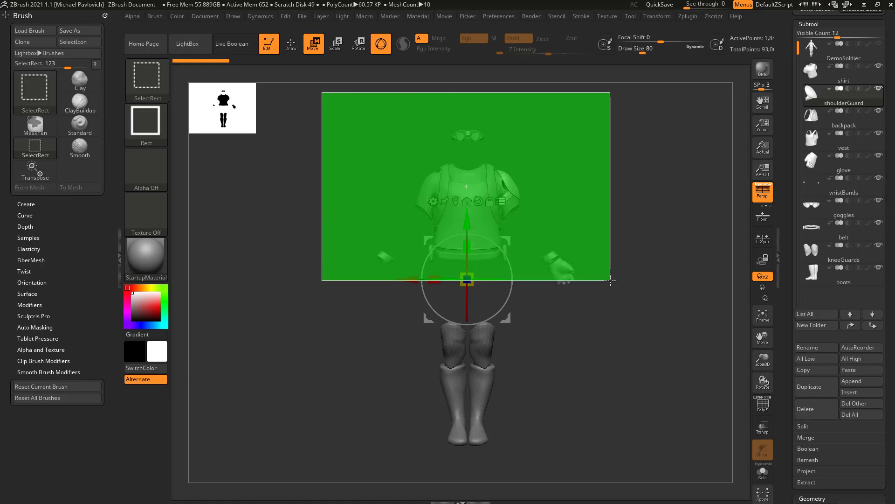
- Select the upper-body gear for multi-transpose and group it into a new folder named UpperBody, always accepting grouping of the selected subtools
mouse_move(540, 243)
left_mouse_down()
mouse_move(583, 220)
mouse_move(527, 236)
left_mouse_up()
key("ctrl+z")
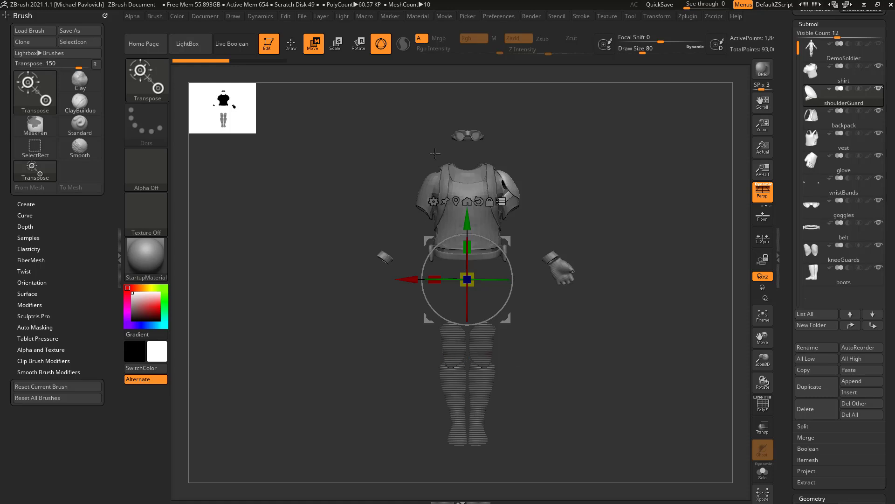
scroll(775, 309, "down", 2)
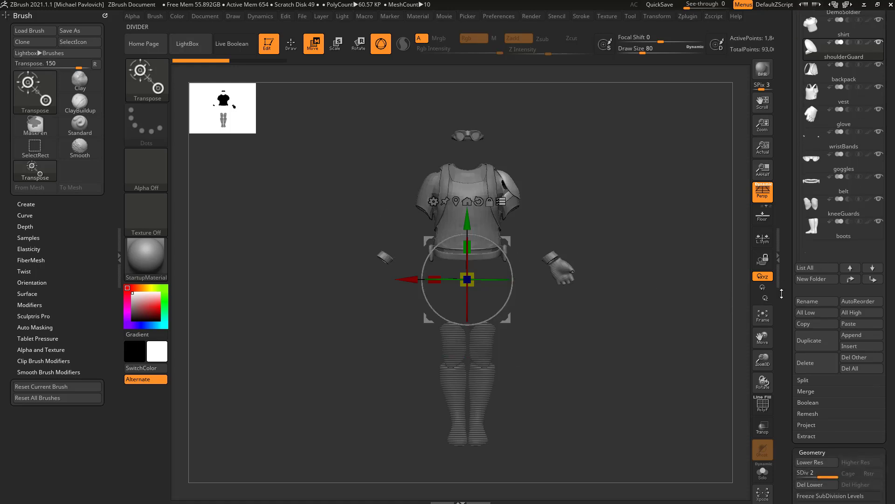
left_click_drag(790, 375, 787, 367)
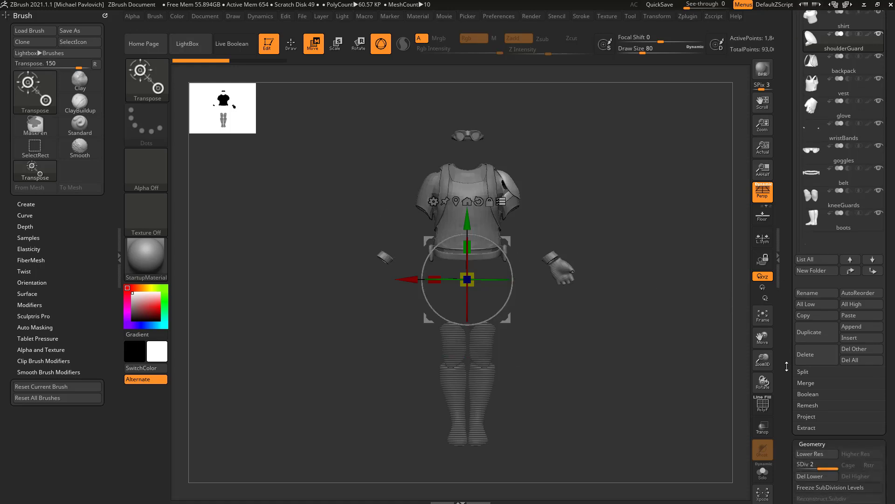
left_click(817, 273)
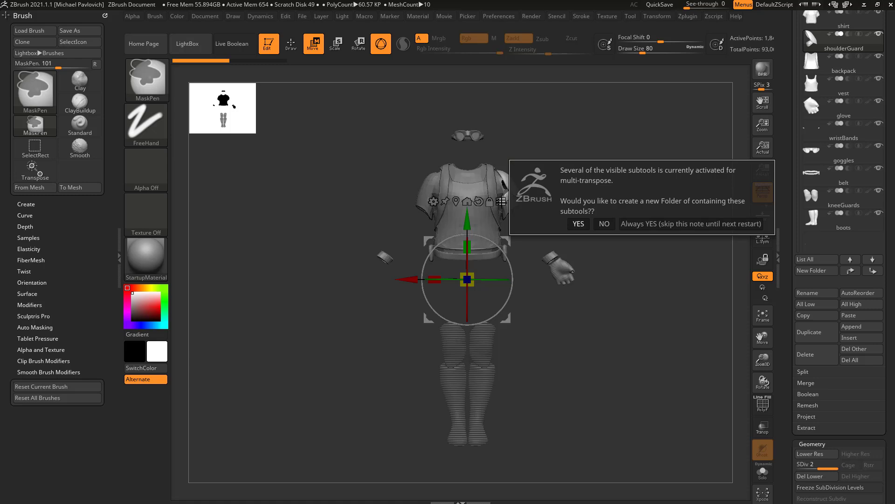
left_click(655, 225)
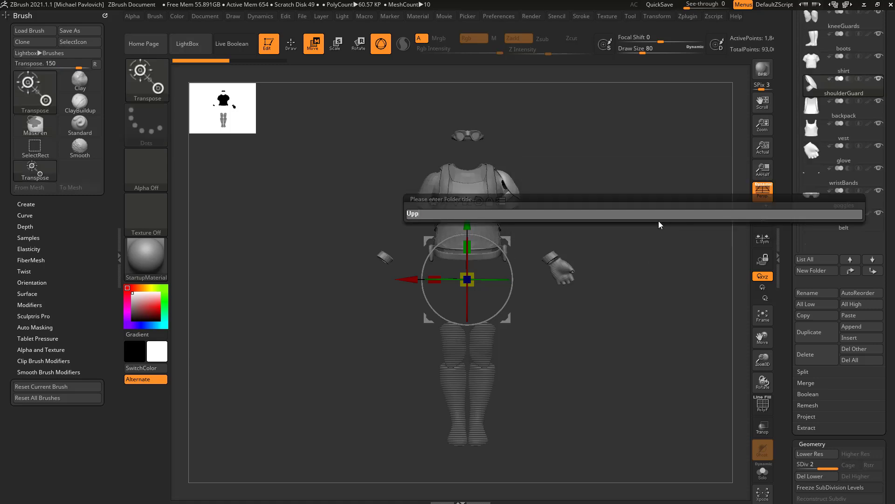
key("Return")
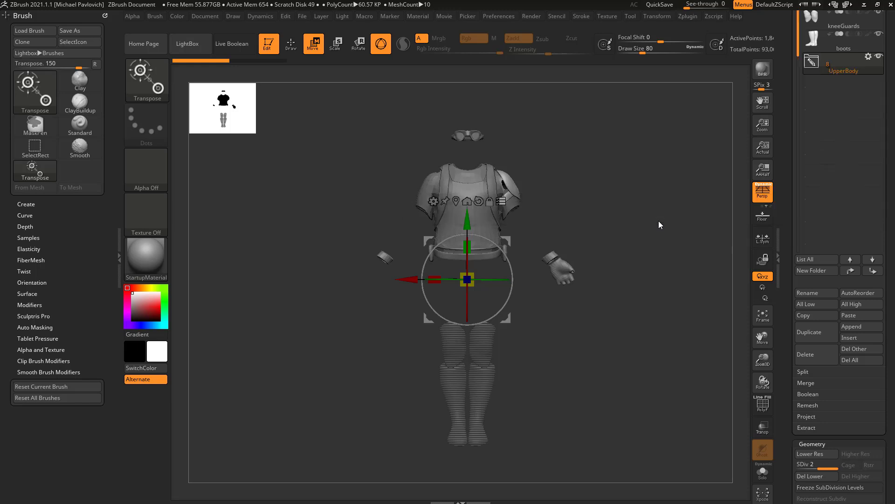
- Show the DemoSoldier body and make it the active subtool
left_click_drag(778, 215, 778, 298)
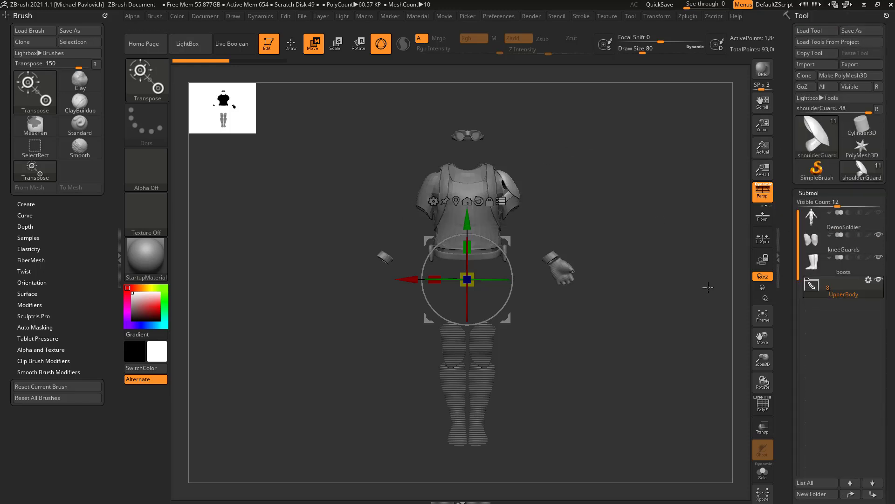
left_click_drag(708, 288, 683, 312)
left_click(878, 212)
left_click_drag(651, 250, 611, 253)
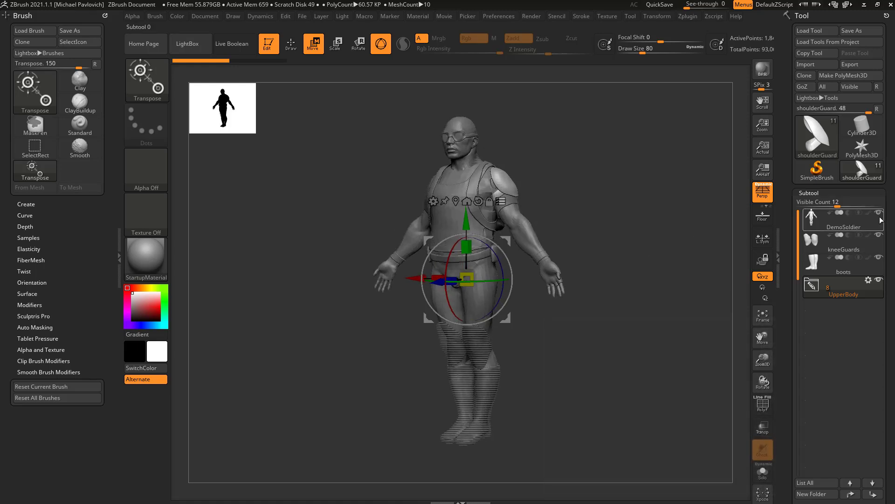
mouse_move(857, 228)
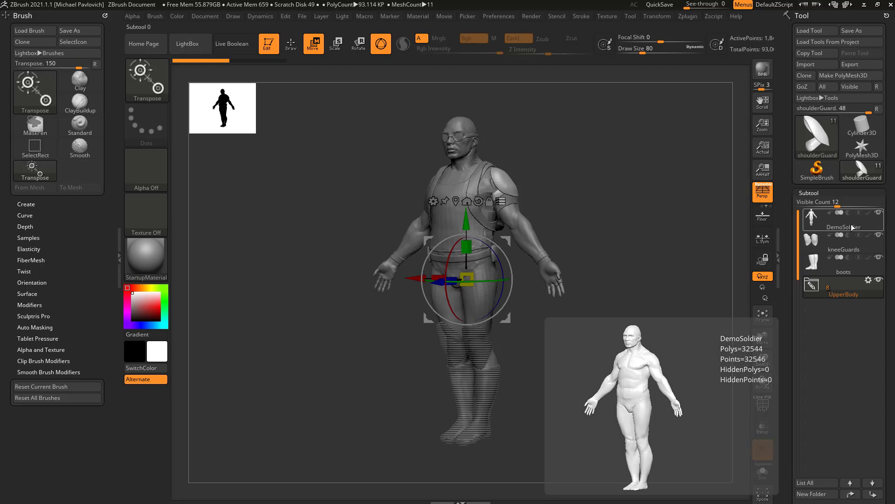
left_click(856, 229)
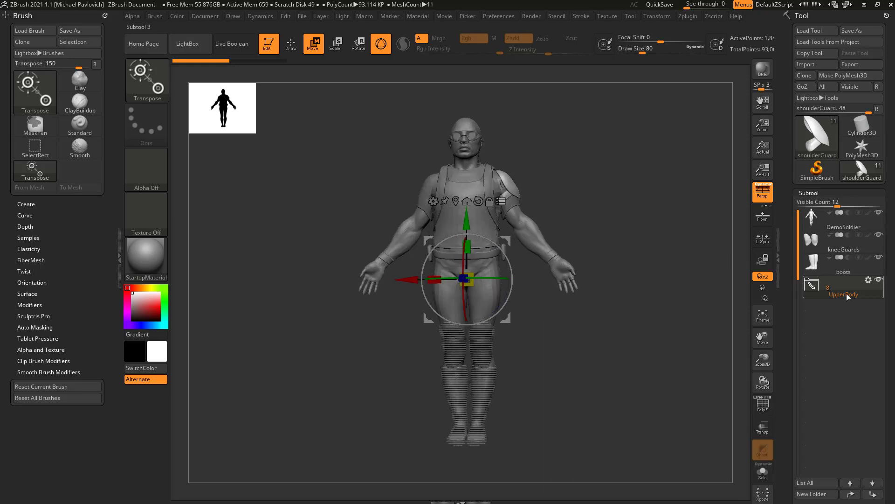
- Hide the UpperBody folder and the DemoSoldier body, making kneeGuards the active subtool
left_click(879, 280)
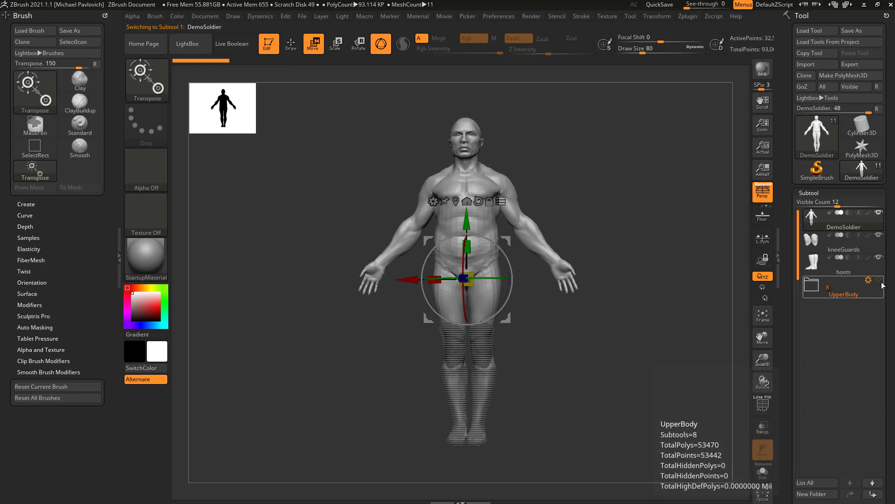
left_click(879, 214)
left_click(849, 248)
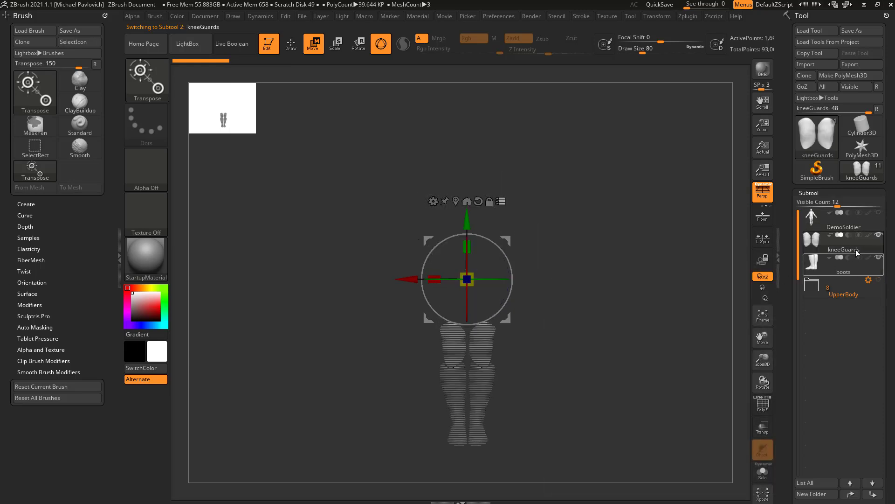
- Clear the multi-transpose selection, then group the kneeGuards and boots into a new folder named LowerBody and expand it
left_click_drag(673, 331, 673, 312, "alt")
left_click_drag(649, 247, 714, 309, "ctrl+shift")
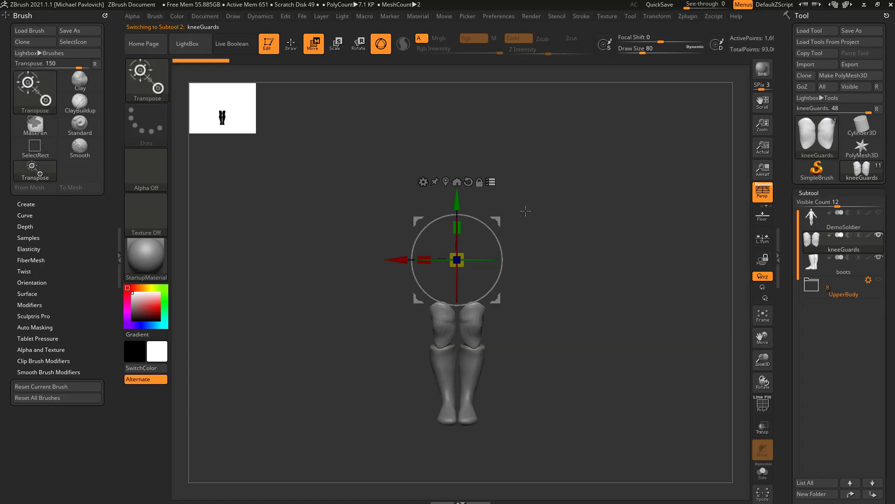
key("ctrl+f")
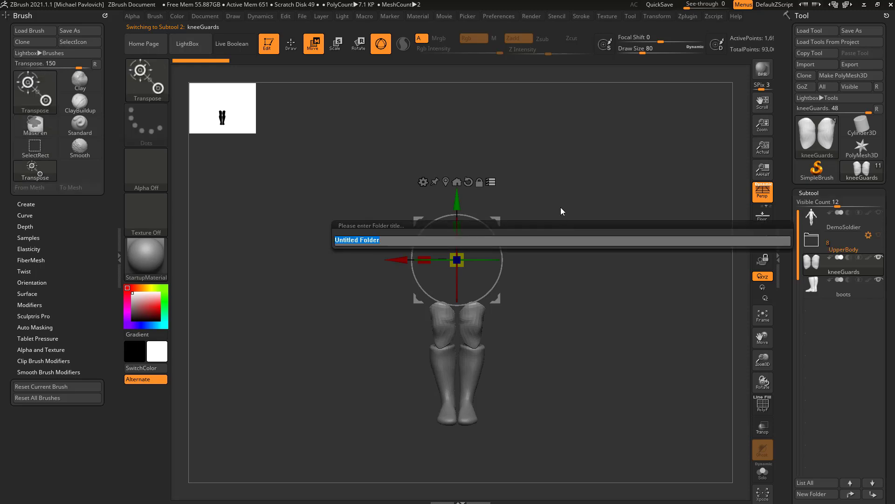
type("LowerBody")
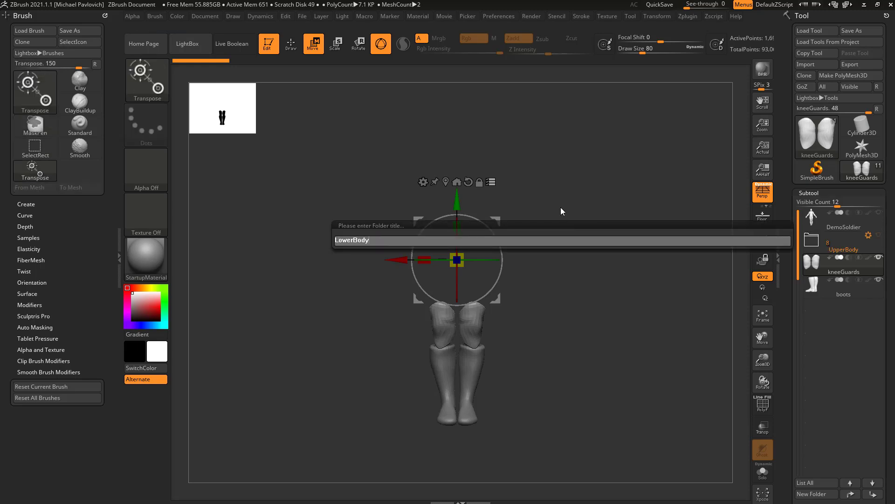
key("Return")
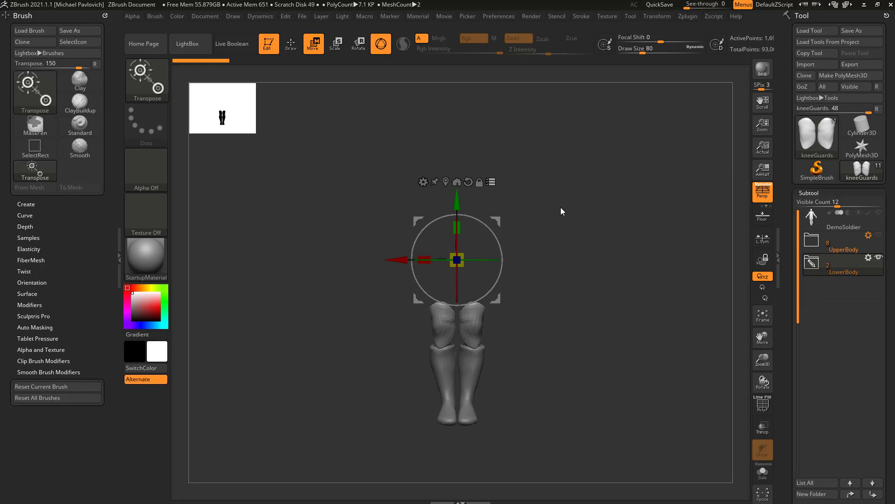
left_click(813, 265)
- Make DemoSoldier the active subtool and show the UpperBody folder, with the whole character cleared of multi-transpose selection
left_click_drag(678, 297, 750, 292)
left_click(844, 228)
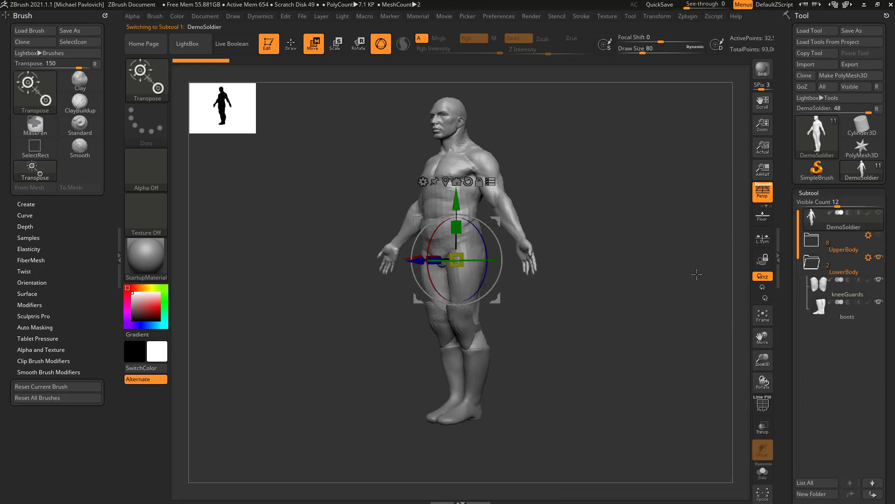
left_click_drag(667, 258, 694, 254)
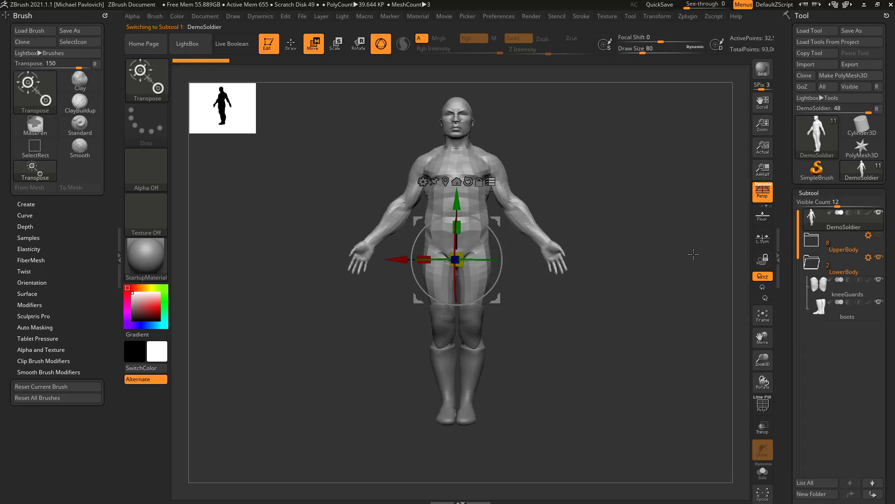
left_click(880, 236)
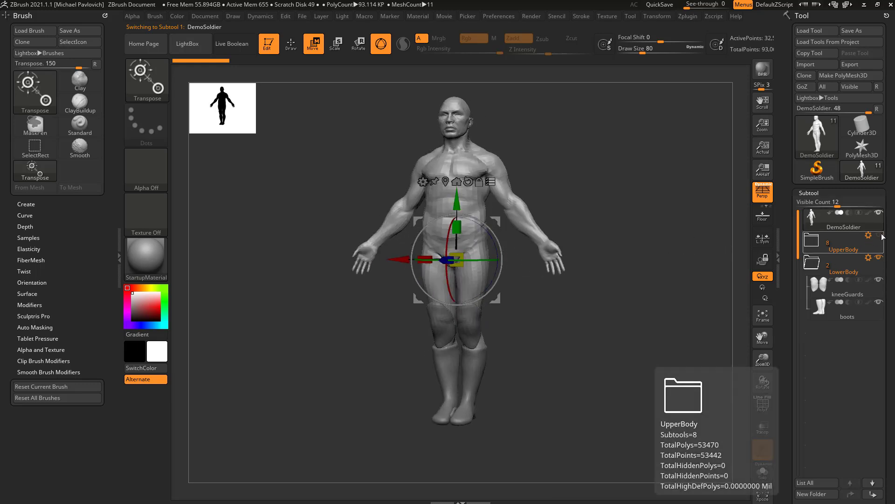
left_click(880, 235)
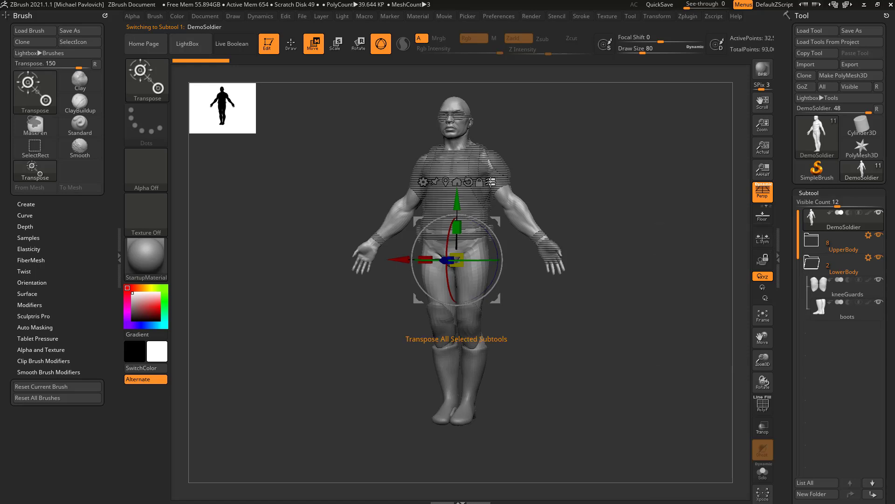
left_click_drag(653, 236, 669, 230, "shift")
left_click_drag(669, 230, 670, 256, "alt")
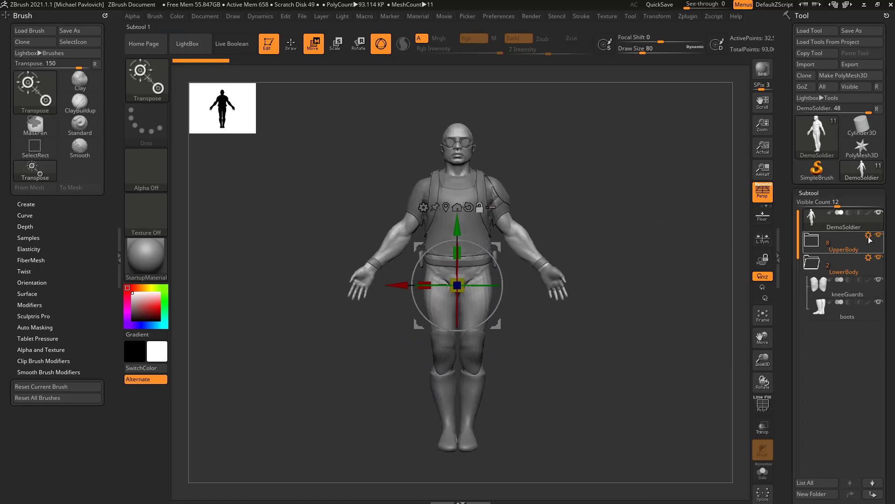
- Rename the UpperBody folder to Upper
mouse_move(870, 239)
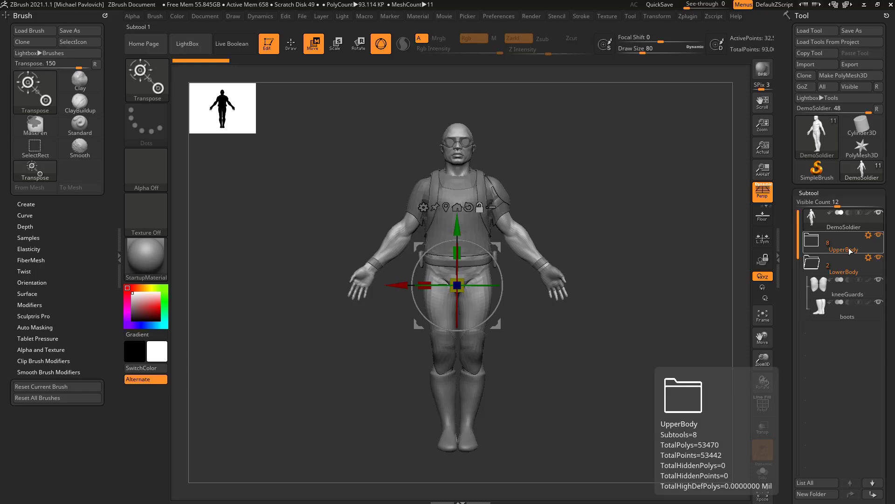
left_click(851, 251)
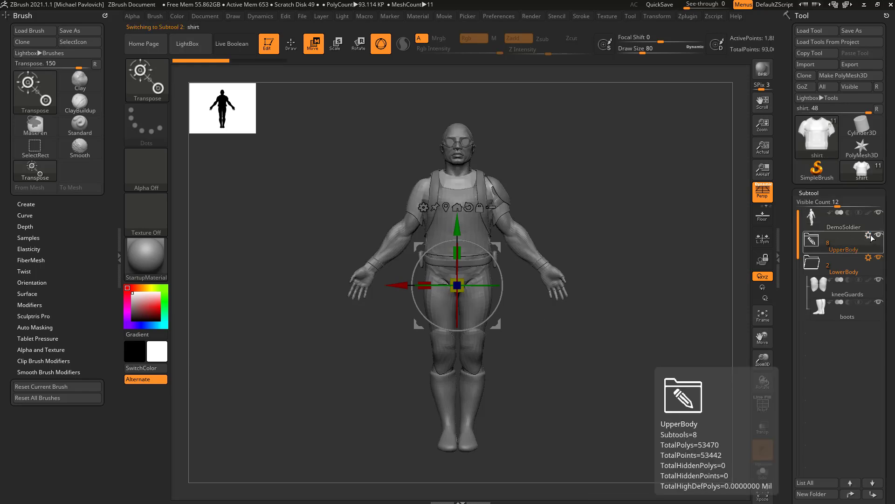
left_click(868, 236)
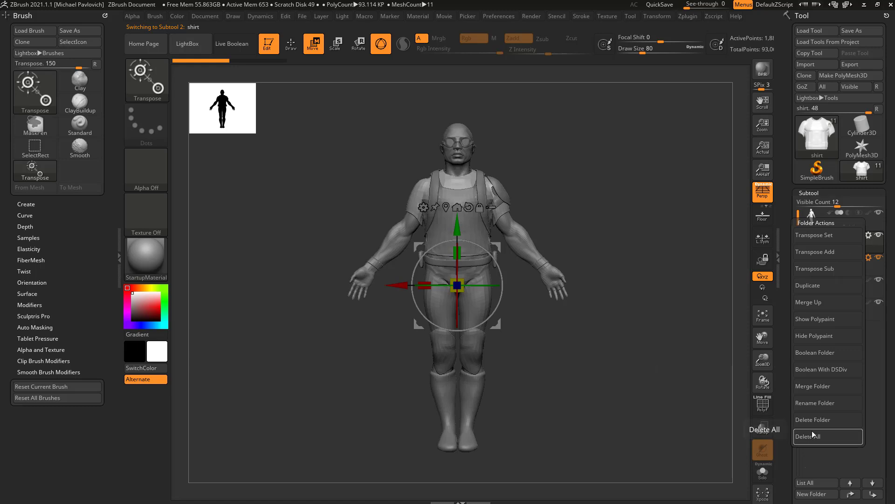
left_click(816, 403)
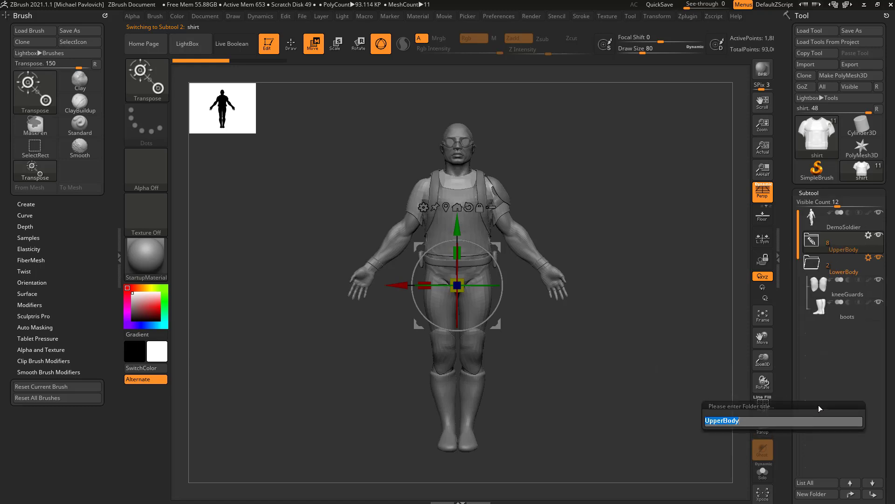
type("Upper")
key("Return")
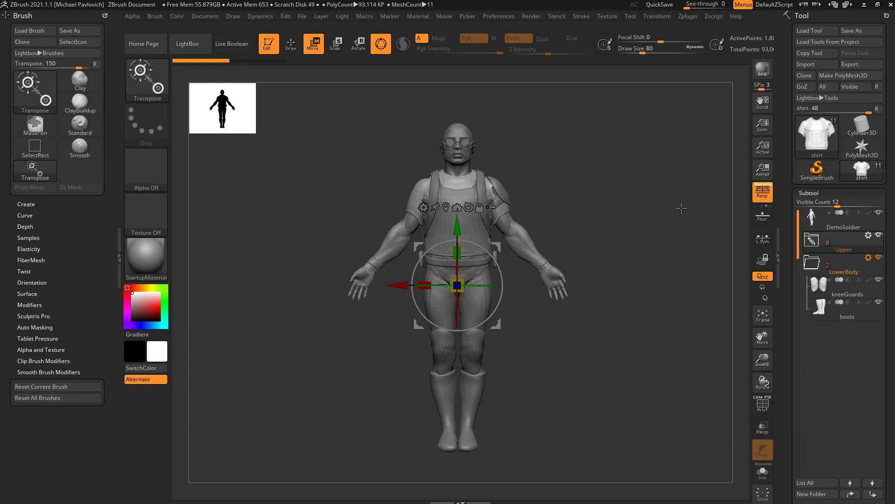
- Apply Transpose Set to the Upper folder so only its subtools are selected for transposing
left_click(868, 235)
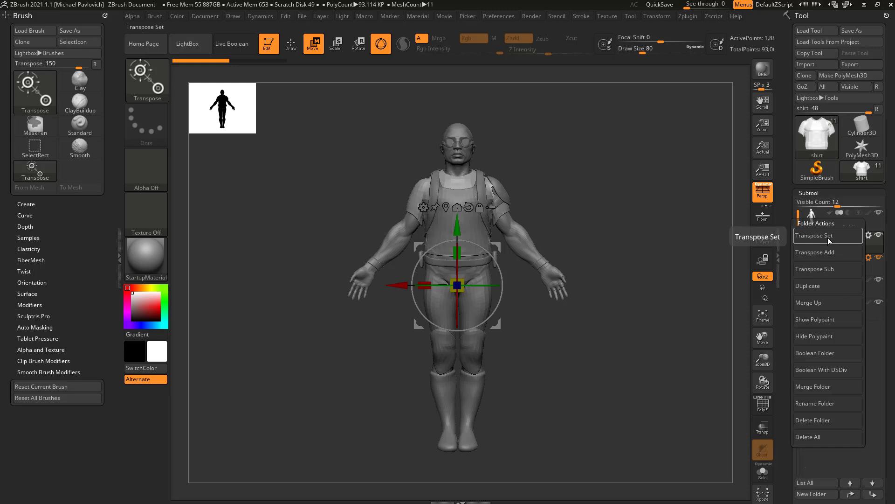
left_click(827, 238)
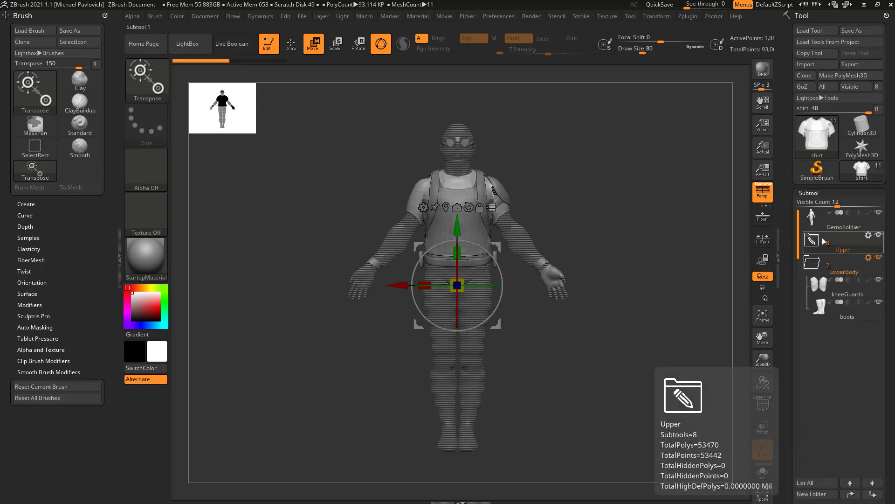
left_click_drag(485, 242, 549, 200)
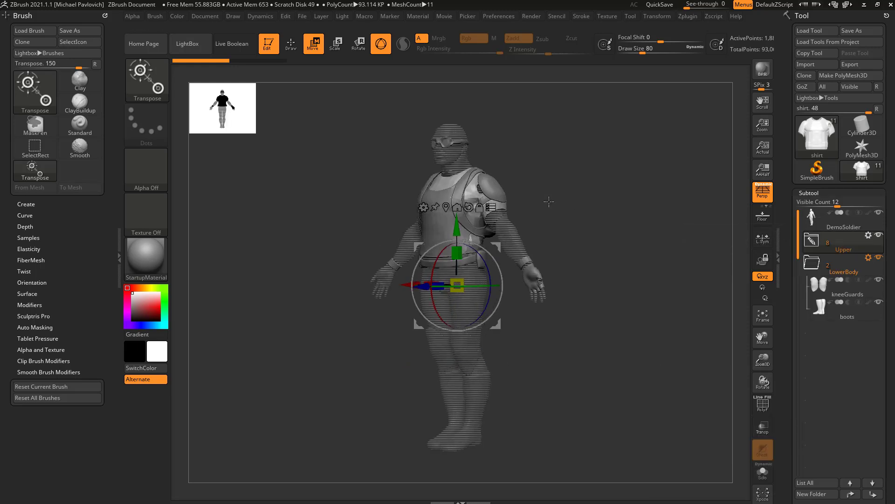
- Try moving the Upper folder's subtools upward along the Y axis and undo each move
left_click_drag(453, 233, 457, 192)
right_click_drag(485, 205, 544, 220)
key("ctrl+z")
mouse_move(457, 224)
left_mouse_down()
mouse_move(457, 241)
mouse_move(457, 211)
left_mouse_up()
key("ctrl+z")
- Use Transpose Add to include the LowerBody folder with Upper, then try moving both along the Y axis and undo the move
left_click(868, 236)
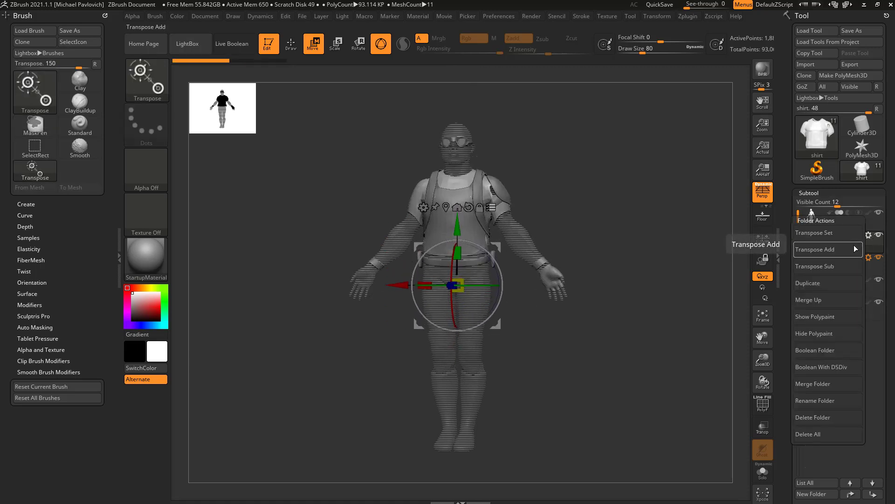
left_click(856, 249)
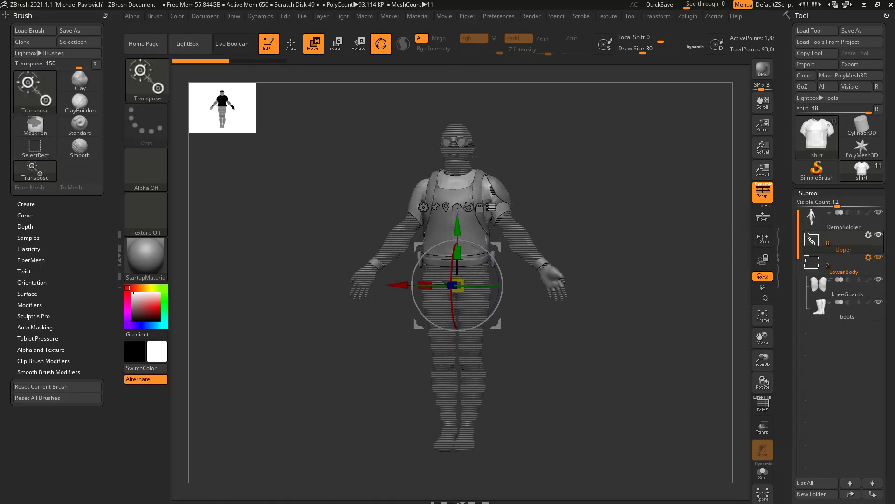
left_click(868, 258)
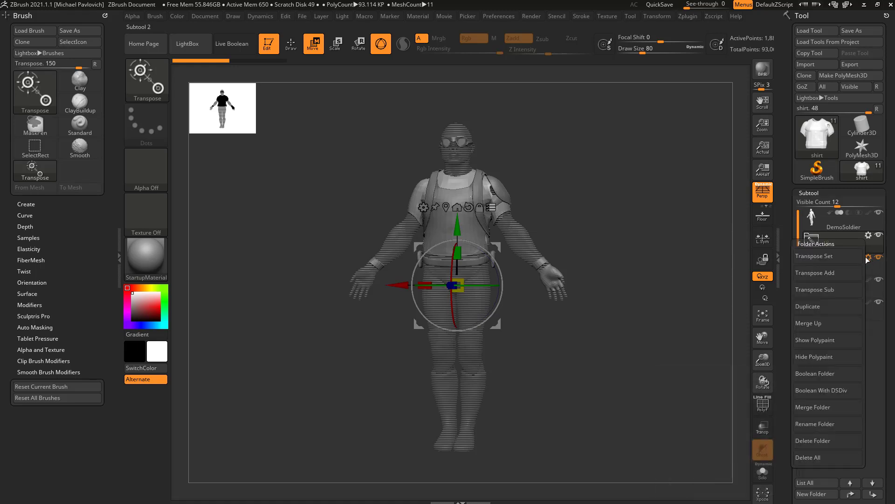
left_click(821, 272)
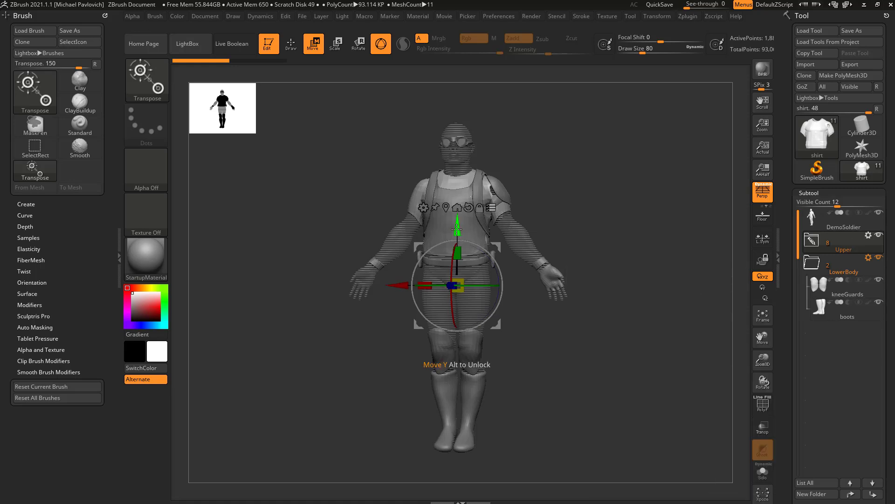
left_click_drag(458, 226, 457, 196)
key("ctrl+z")
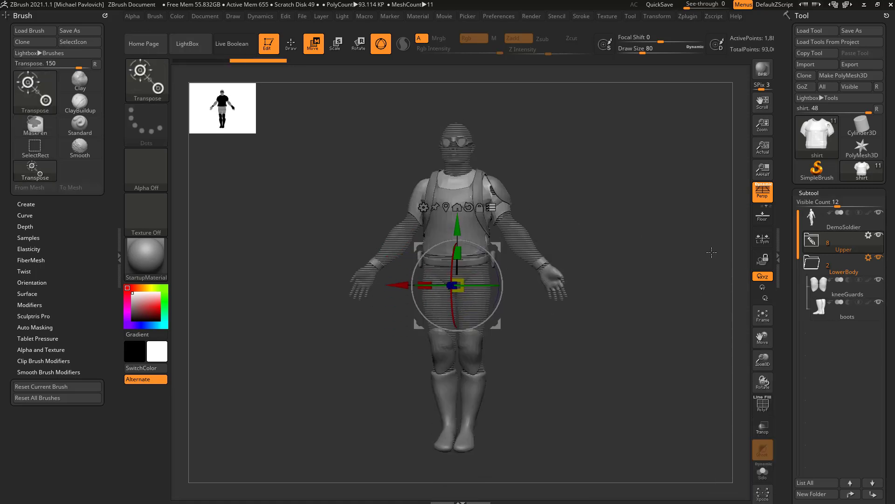
- Take the LowerBody folder out of the transpose selection with Transpose Sub, try moving the Upper subtools along the Y axis and undo the move
left_click(869, 236)
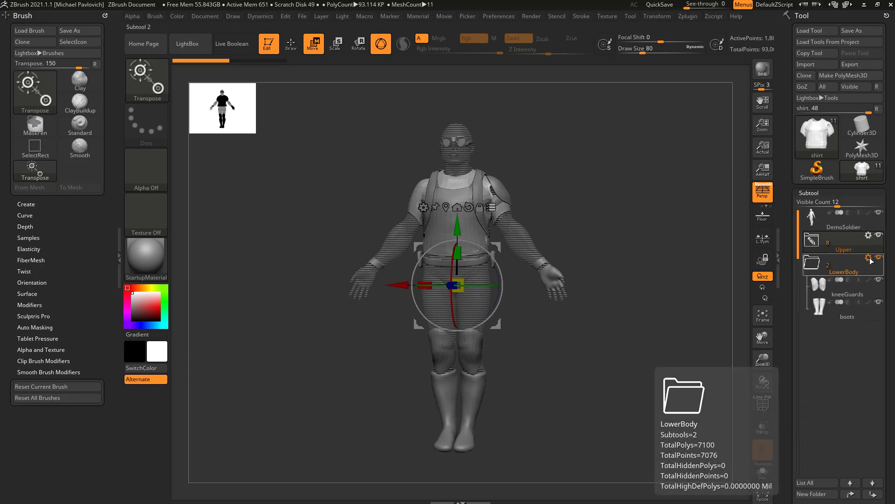
left_click(869, 257)
left_click(826, 292)
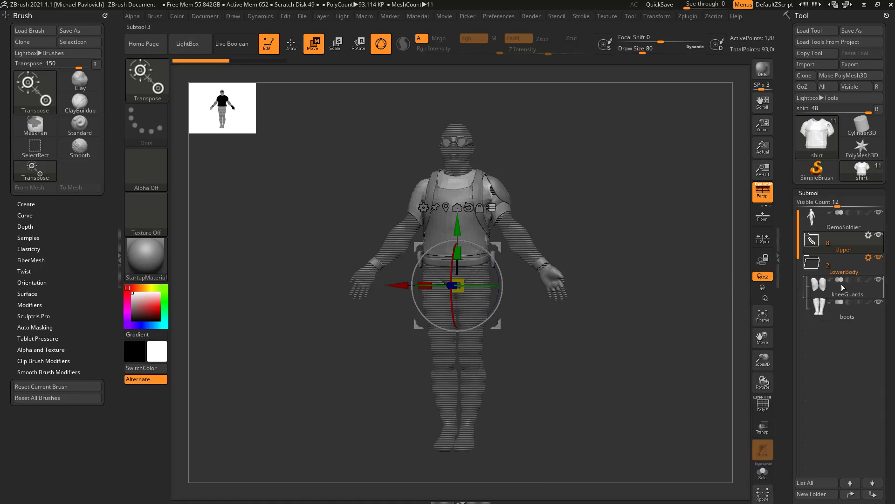
left_click_drag(459, 227, 460, 193)
key("ctrl+z")
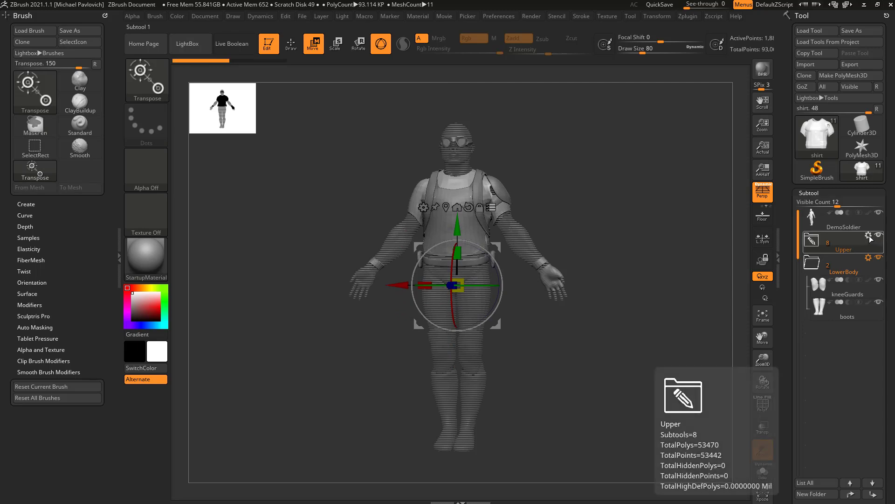
- Duplicate the Upper folder with all its subtools, choosing Always OK to skip the notice until the next restart
left_click(869, 236)
left_click(809, 290)
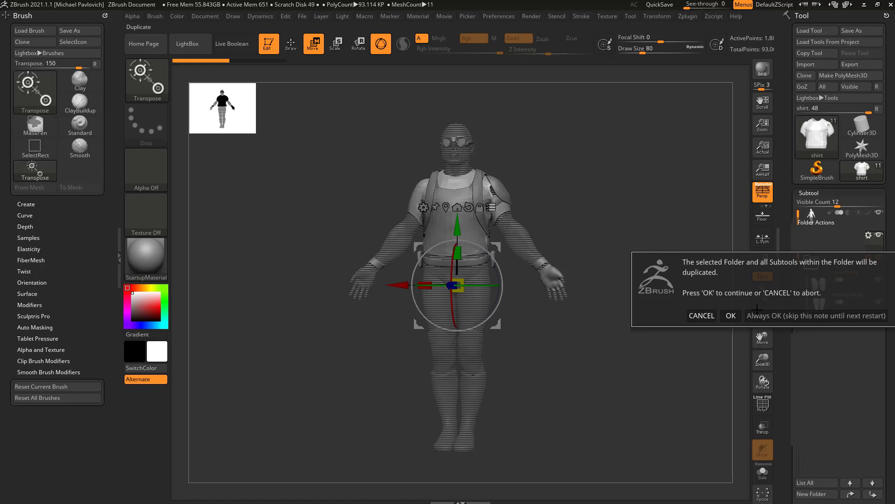
left_click(793, 316)
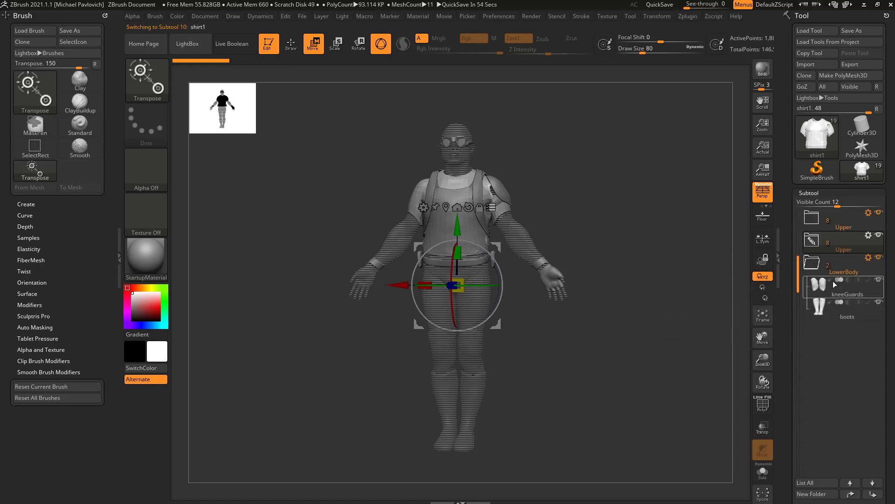
- Apply Transpose Set to the first of the two Upper folders and move its subtools along the X axis to beside the body
left_click(847, 225)
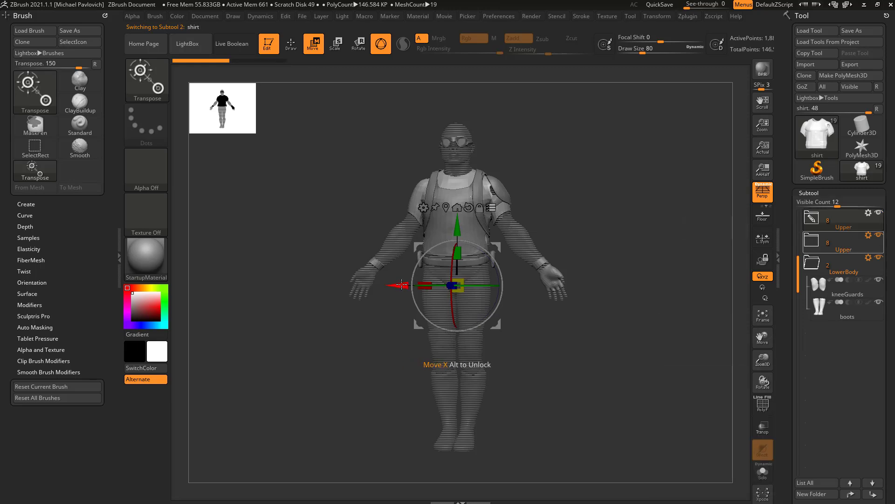
left_click_drag(403, 284, 503, 284)
key("ctrl+z")
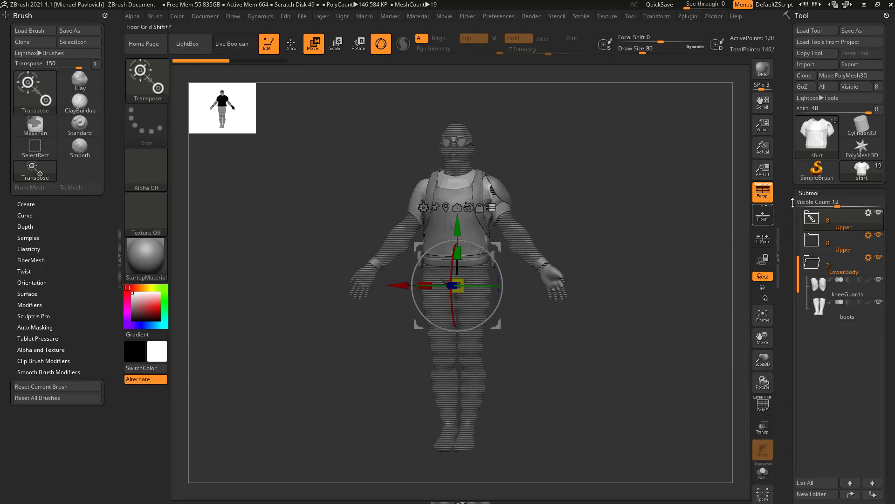
left_click(868, 213)
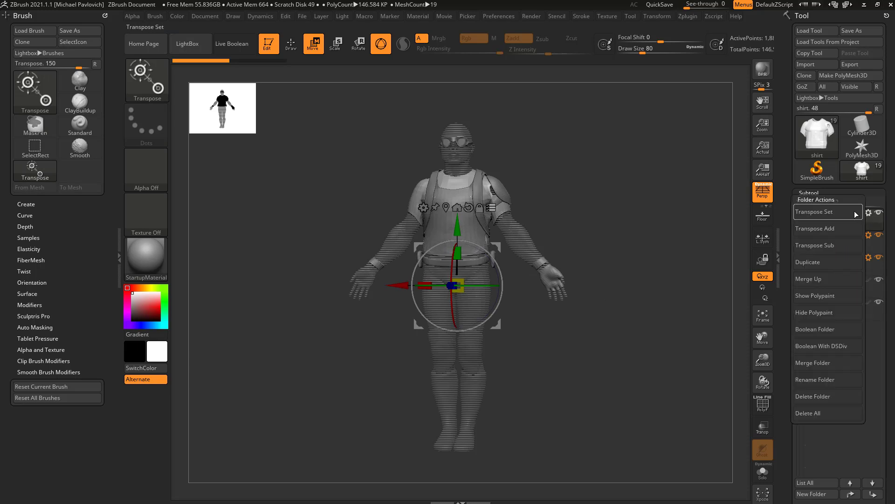
left_click(856, 214)
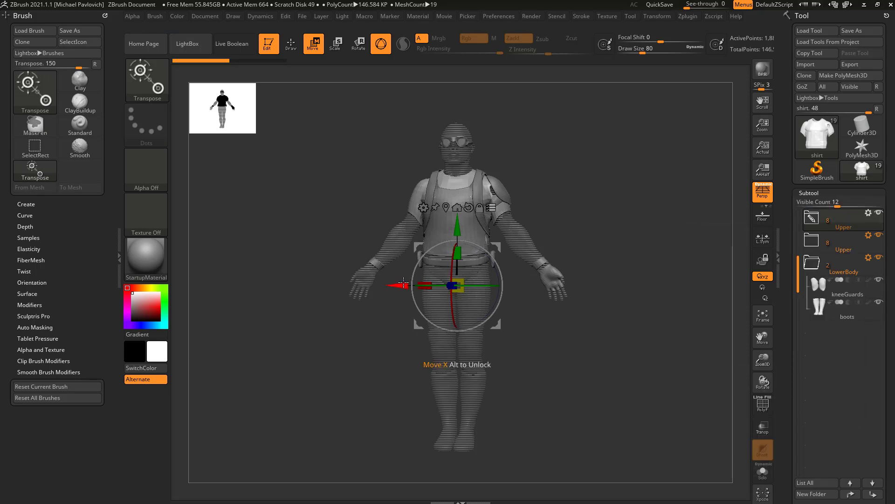
left_click_drag(403, 284, 567, 285)
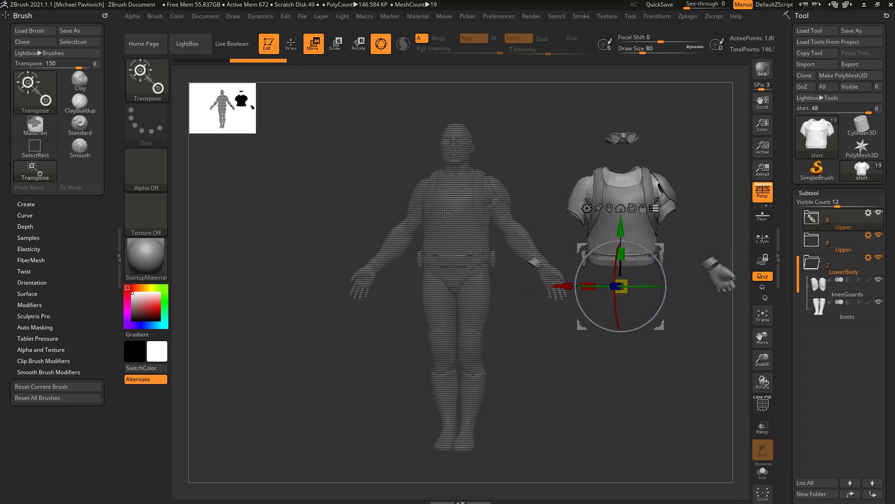
left_click_drag(528, 178, 461, 205)
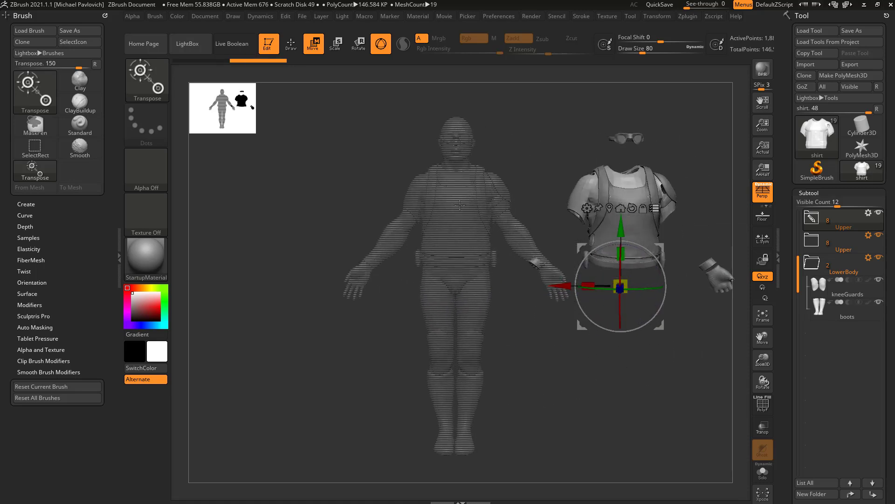
- Remove the first Upper folder and its displaced subtools with Delete All, choosing Always OK to skip the notice until the next restart
left_click(869, 213)
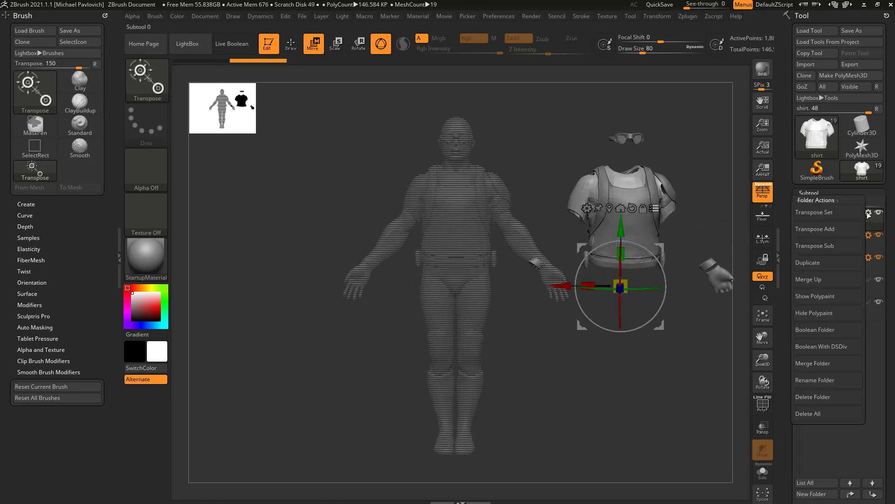
left_click(810, 416)
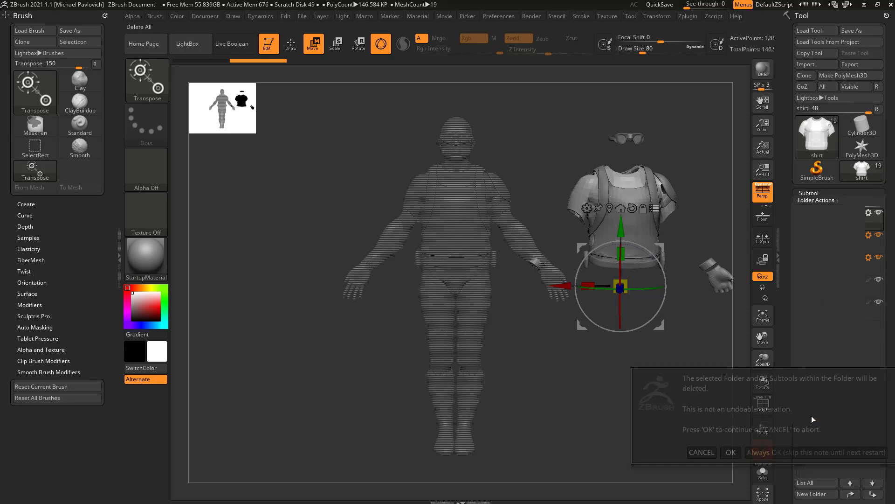
left_click(769, 453)
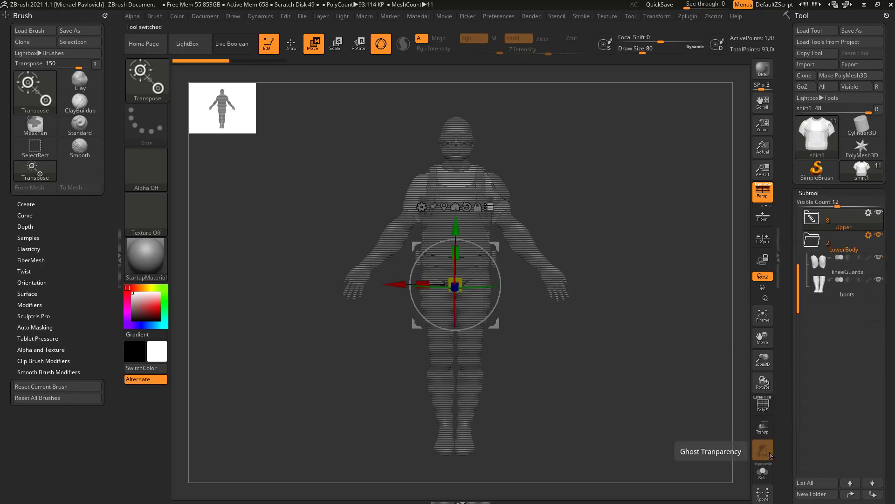
- Merge the LowerBody folder into the Upper folder above it with Merge Up, and expand the folder to check its contents
mouse_move(868, 224)
left_click_drag(798, 273, 773, 216)
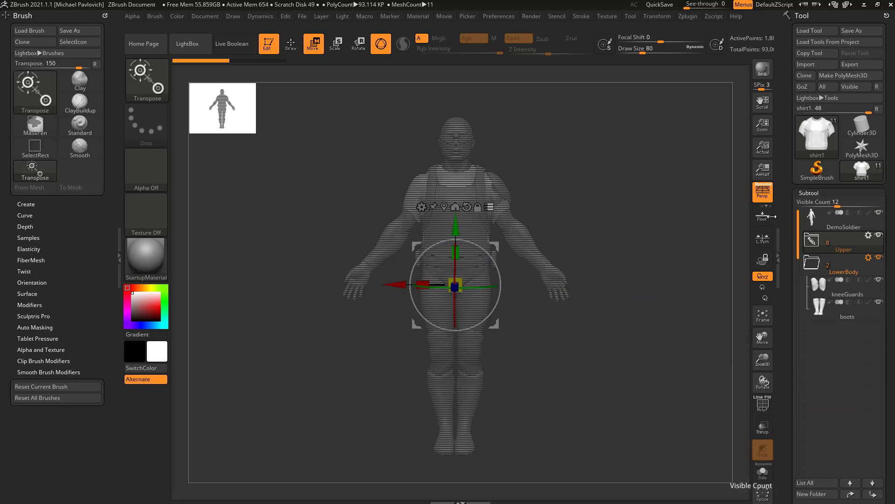
left_click(868, 257)
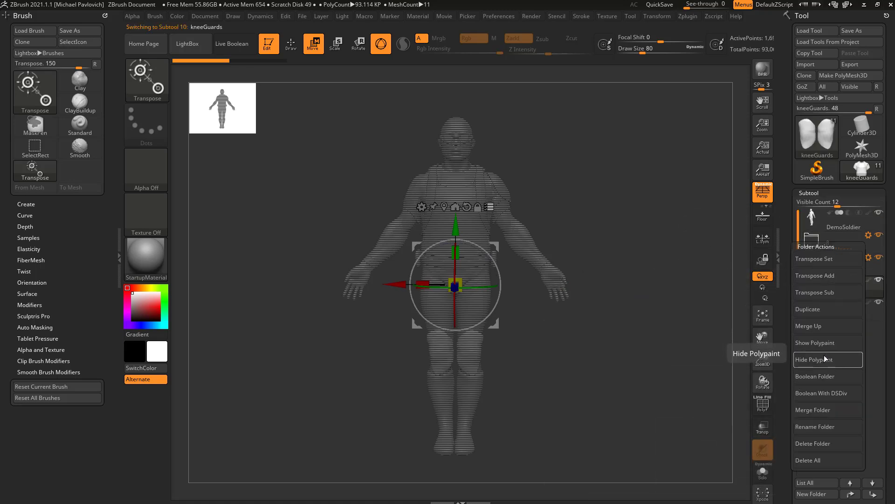
left_click(823, 326)
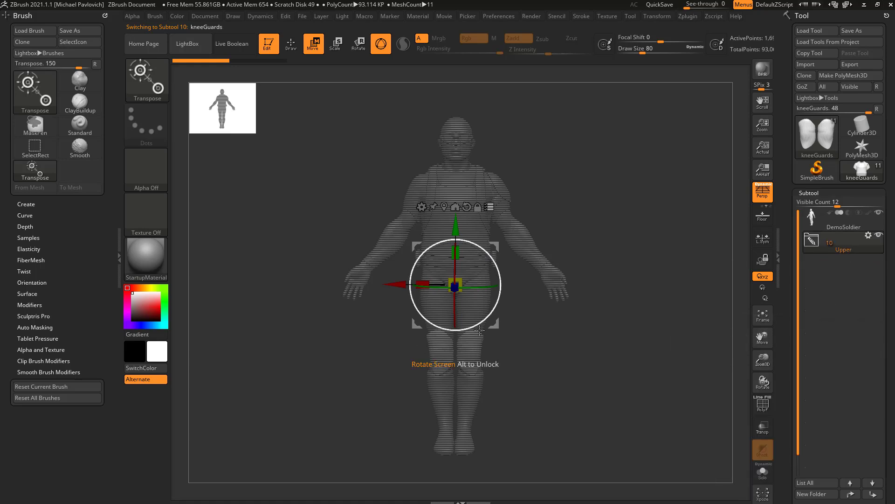
left_click(820, 245)
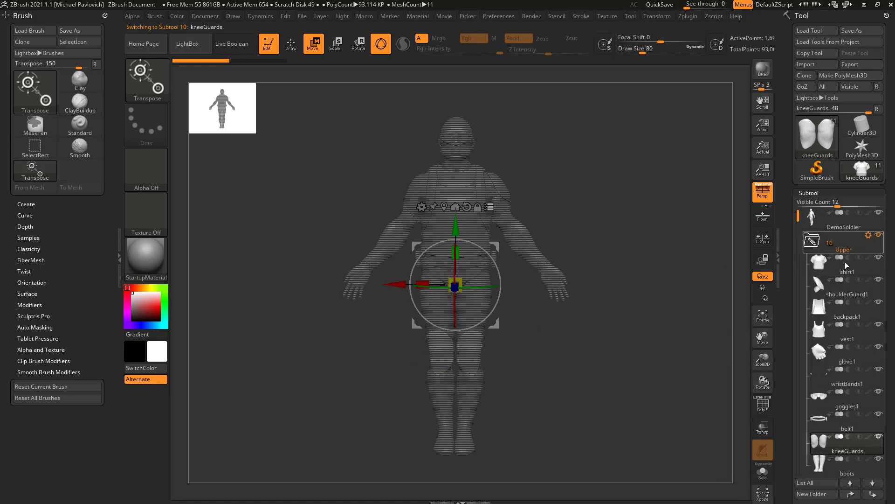
left_click(812, 242)
left_click(868, 236)
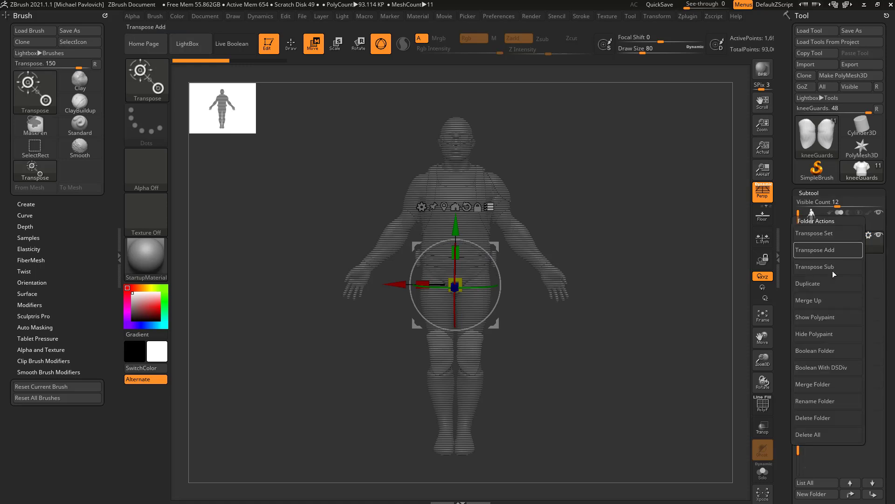
left_click(812, 240)
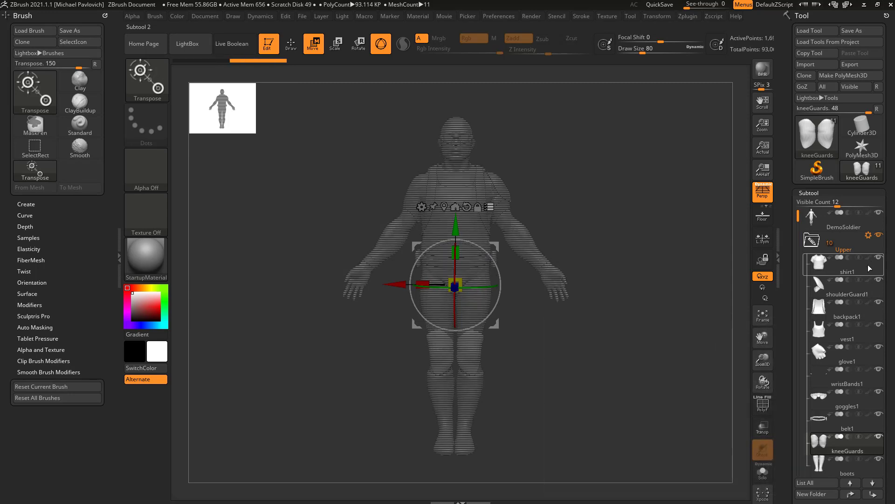
- Turn polypaint on for all subtools in the Upper folder with Show Polypaint, and turn it off again with Hide Polypaint
left_click(870, 237)
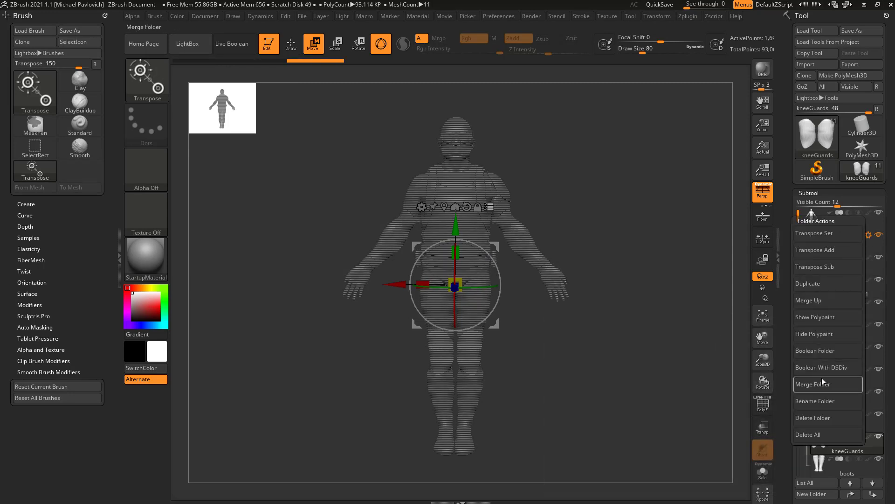
left_click(822, 319)
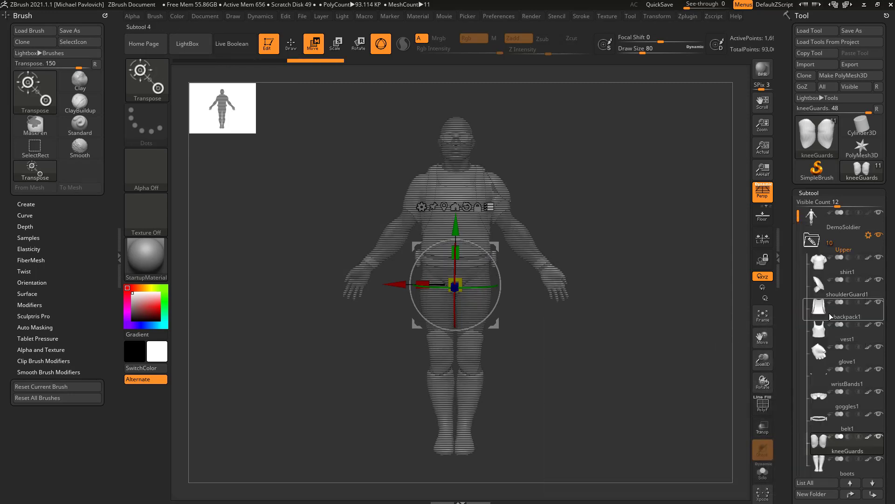
left_click(869, 235)
left_click(821, 342)
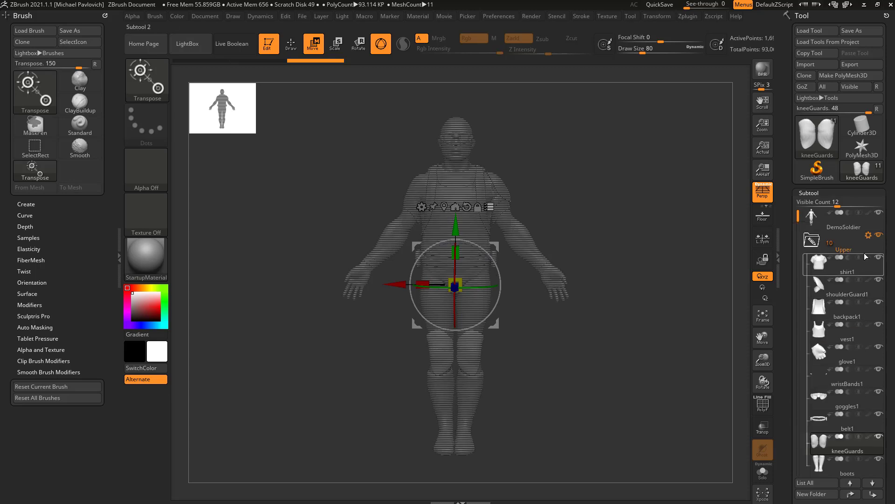
- Combine the Upper folder's subtools into one new subtool with Merge Folder, and collapse the folder in the subtool list
left_click(869, 237)
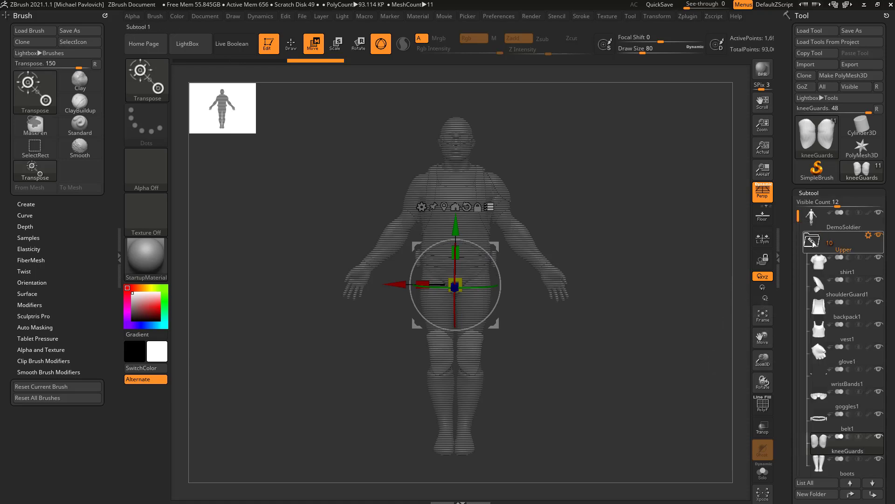
mouse_move(794, 219)
left_mouse_down()
mouse_move(792, 286)
mouse_move(792, 215)
left_mouse_up()
mouse_move(817, 307)
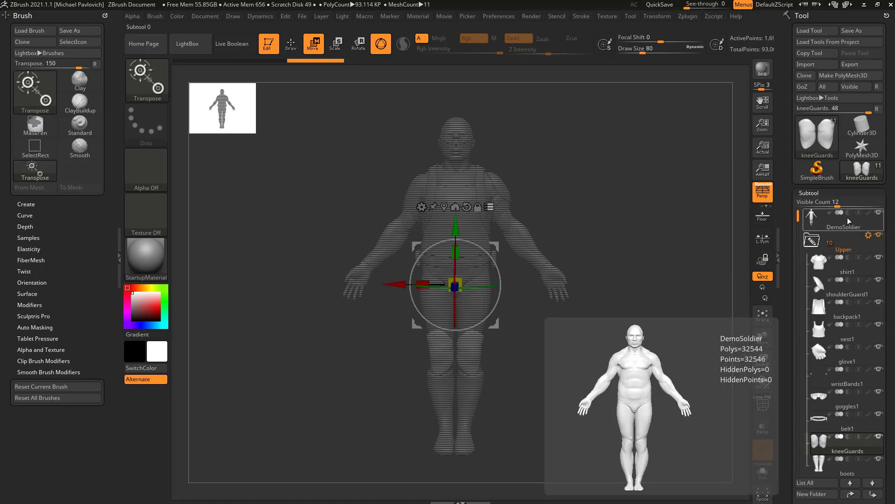
mouse_move(830, 279)
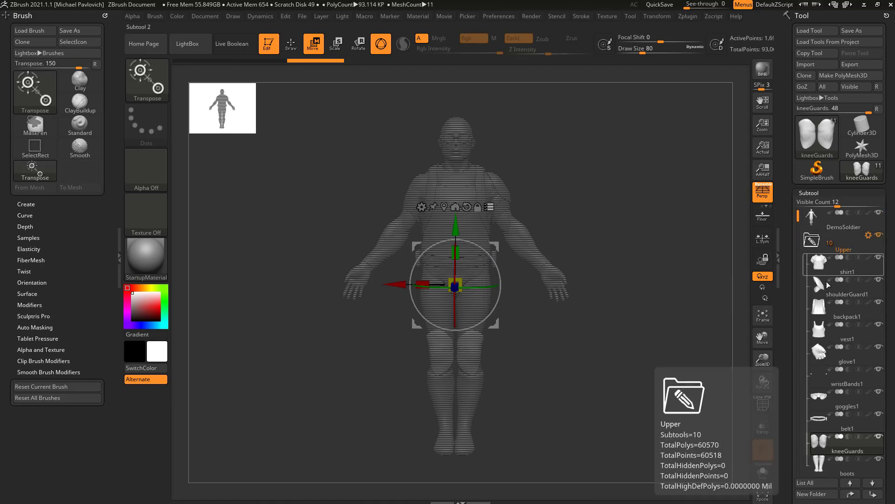
left_click(869, 236)
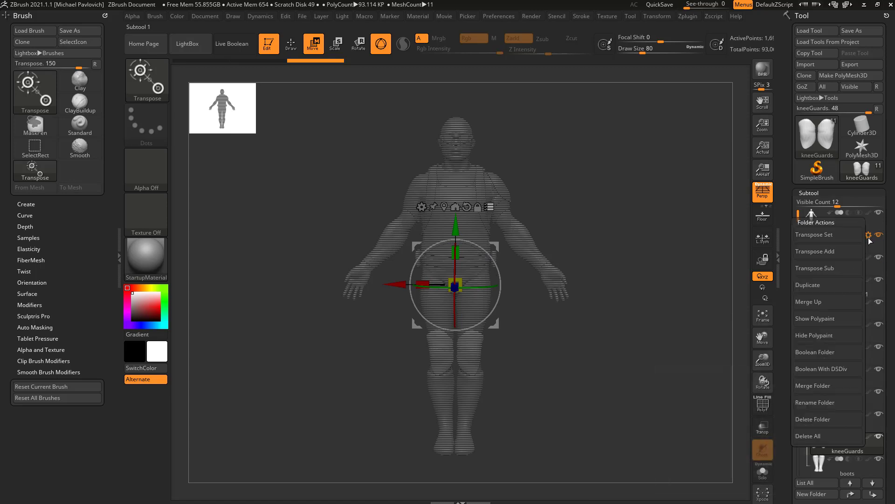
left_click(813, 387)
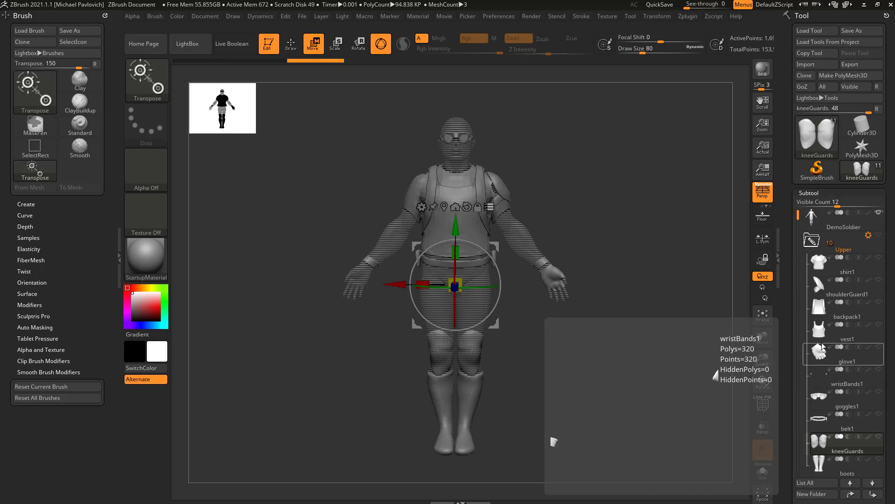
left_click(821, 243)
mouse_move(817, 243)
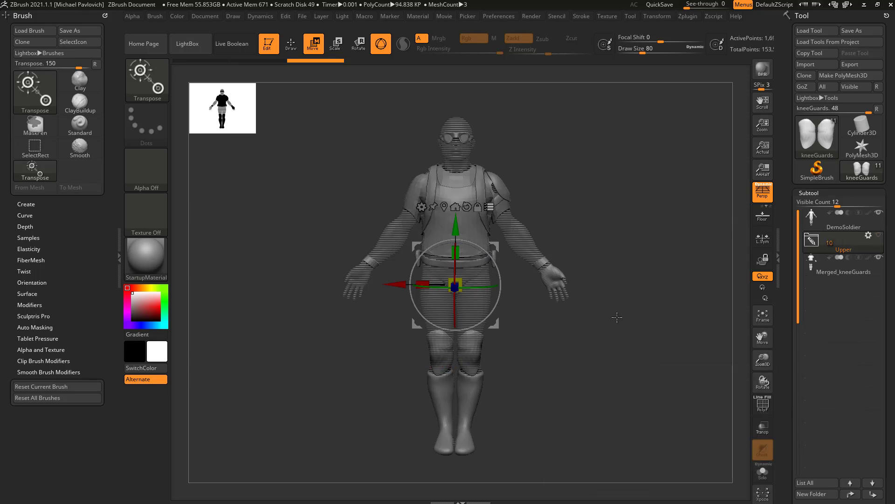
- Select the merged subtool below the Upper folder and isolate it with Solo to inspect the combined mesh
left_click(839, 272)
left_click_drag(700, 290, 639, 304)
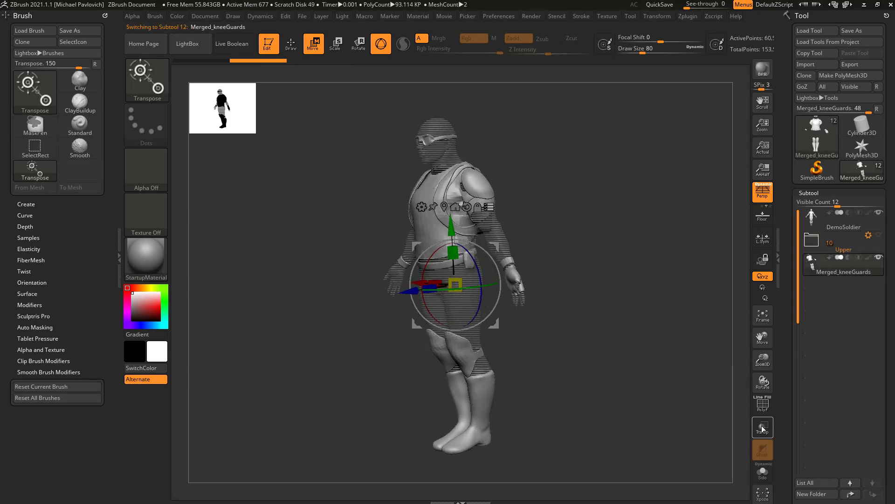
left_click(763, 472)
mouse_move(680, 400)
left_mouse_down()
mouse_move(703, 390)
mouse_move(674, 393)
left_mouse_up()
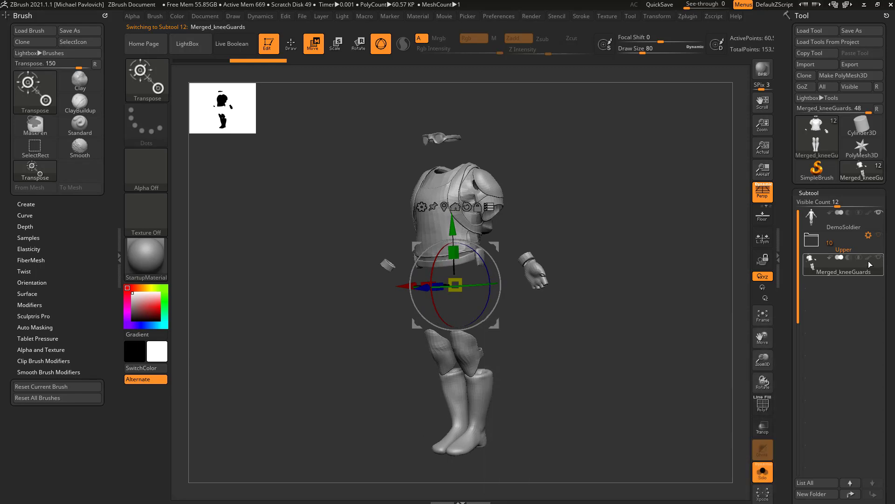
- Hide the merged subtool, make the Upper folder visible and expand it, and turn Solo off to show the full character
left_click(875, 240)
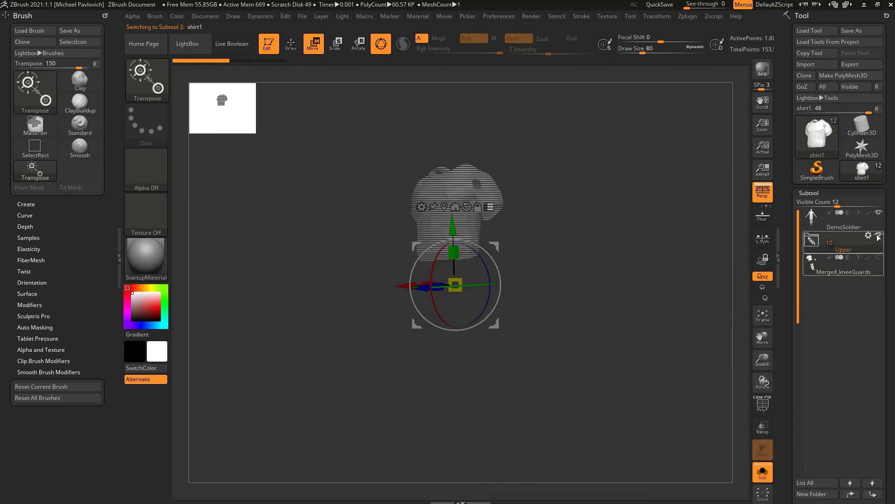
left_click(802, 246)
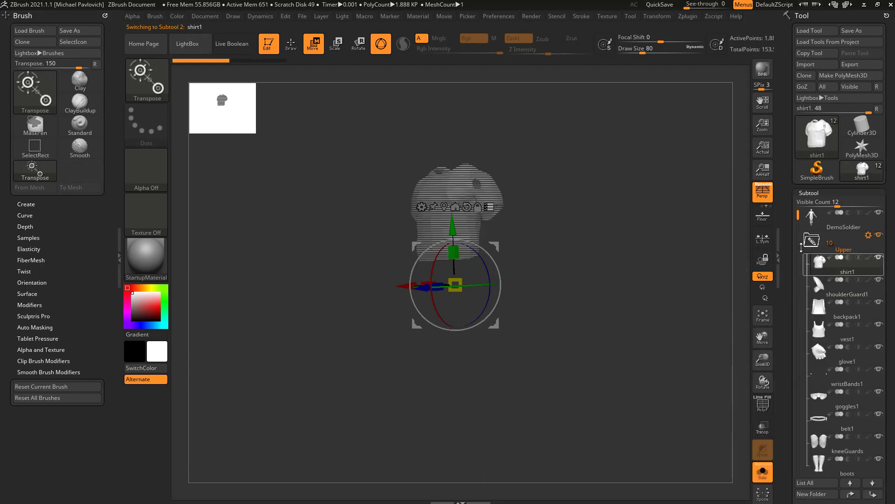
left_click_drag(738, 257, 751, 268)
left_click(763, 471)
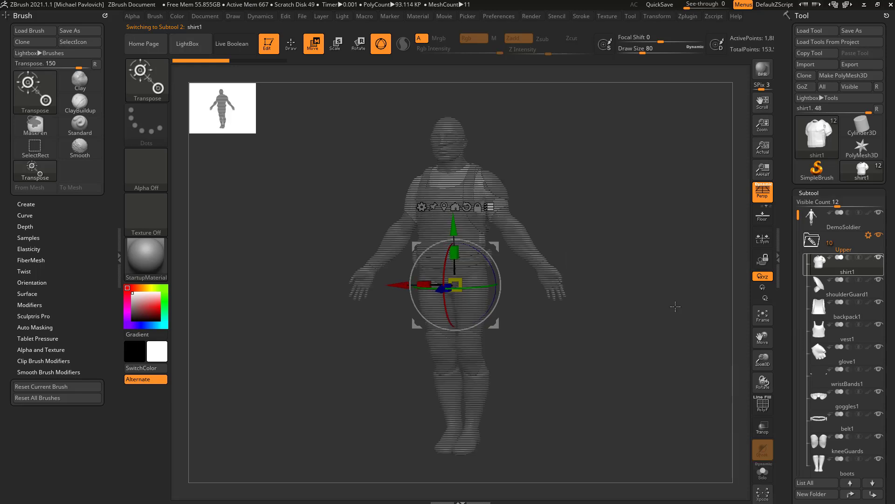
mouse_move(676, 308)
left_mouse_down()
mouse_move(721, 303)
mouse_move(677, 304)
left_mouse_up()
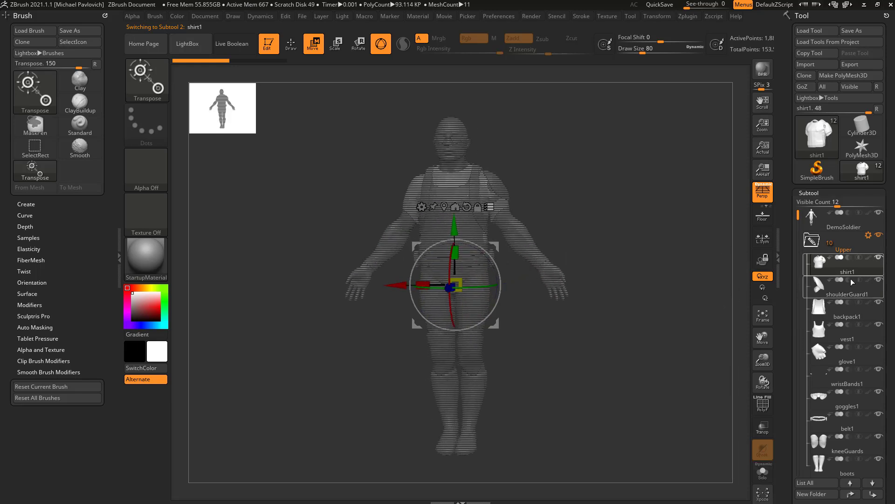
- Collapse and hide the Upper folder, and make Merged_kneeGuards the active subtool
left_click(867, 236)
left_click(832, 236)
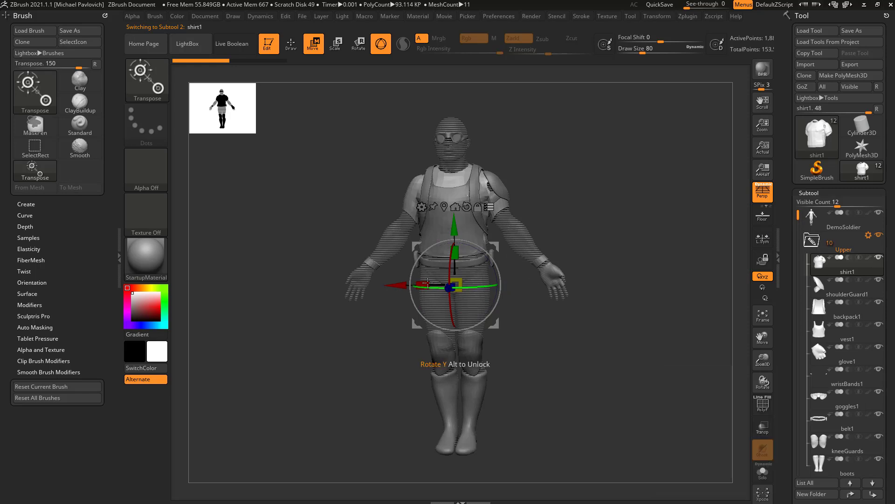
left_click_drag(427, 282, 695, 241)
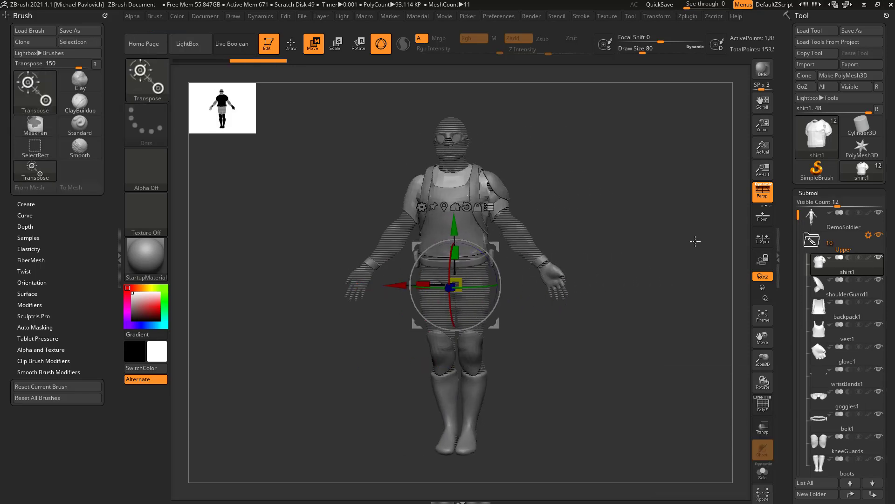
left_click(813, 241)
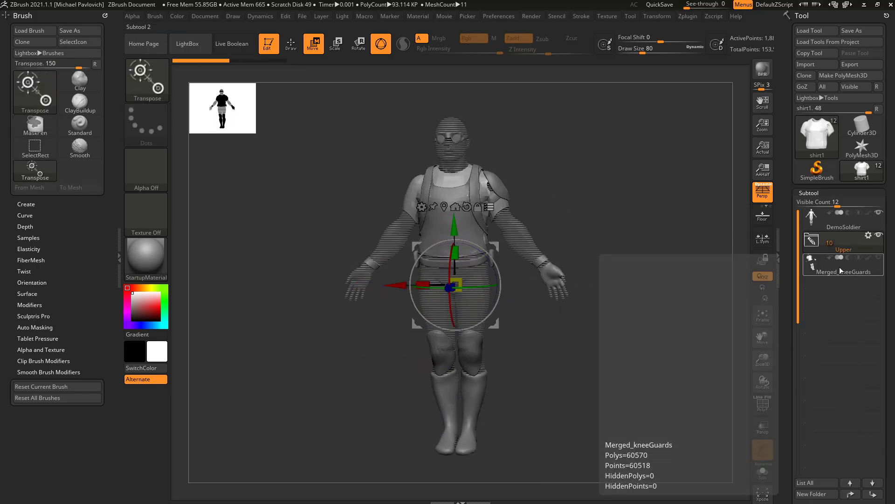
left_click(846, 270)
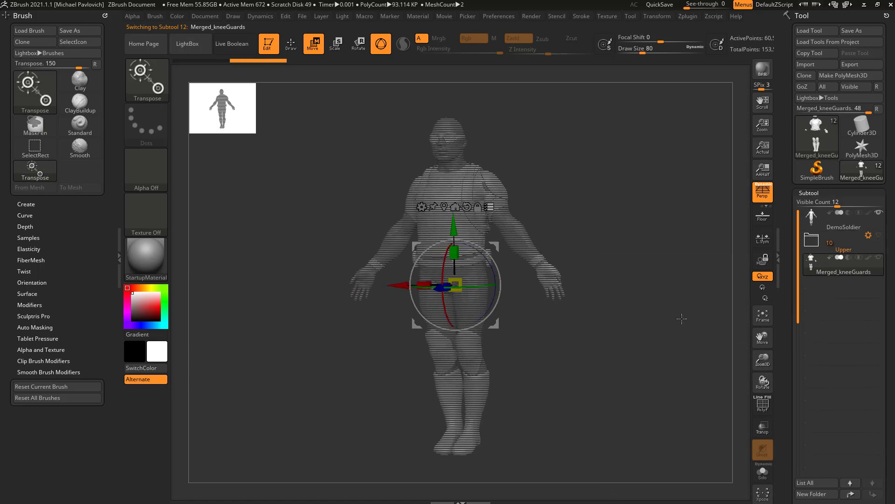
- Move the merged clothing subtool sideways away from the soldier's body, and undo the move
left_click_drag(395, 286, 498, 286)
key("ctrl+z")
left_click(489, 207)
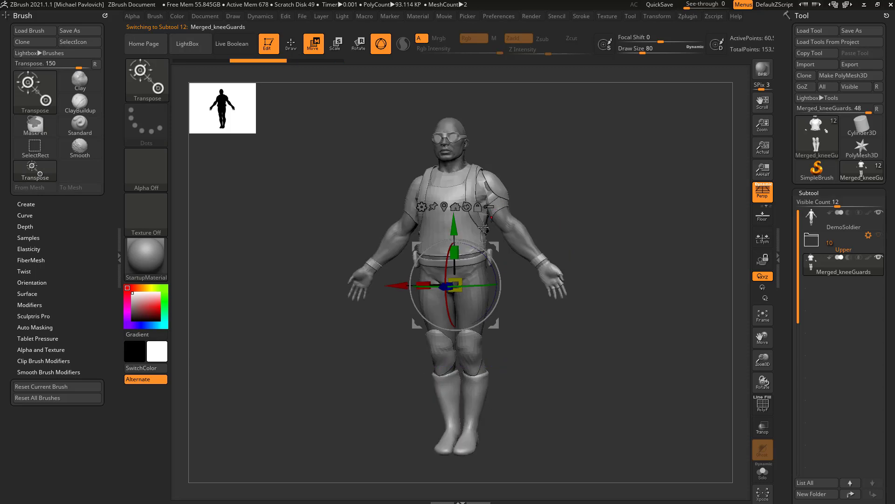
left_click_drag(396, 286, 546, 307)
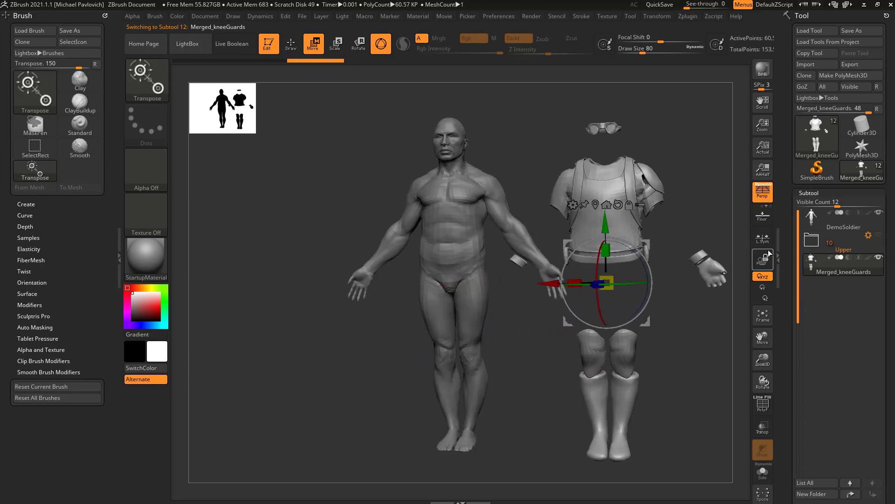
key("ctrl+z")
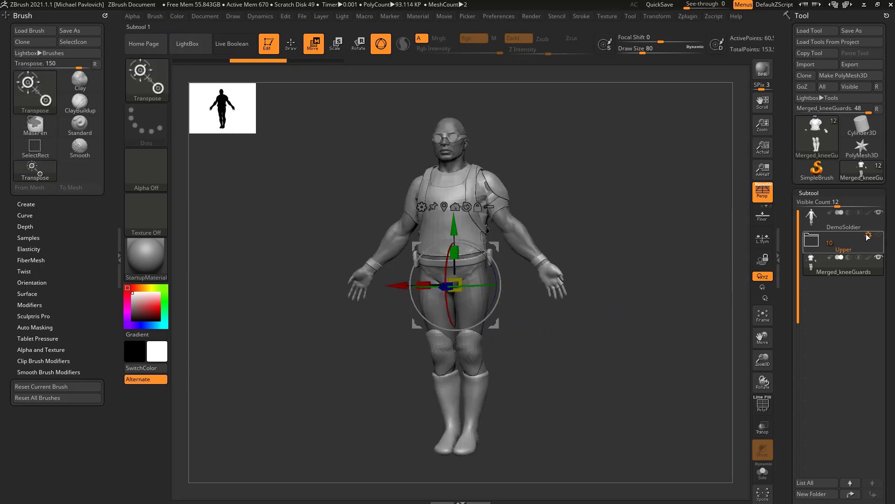
- Delete the Merged_kneeGuards subtool
left_click(869, 235)
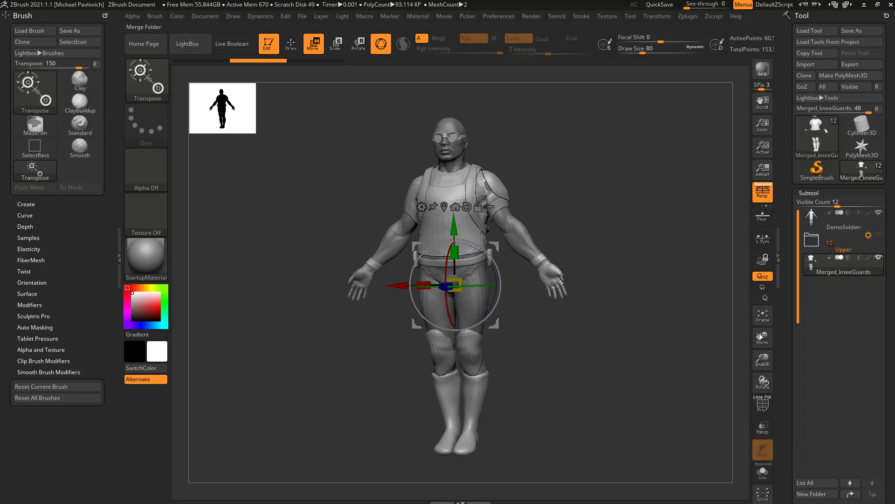
left_click_drag(789, 288, 788, 181)
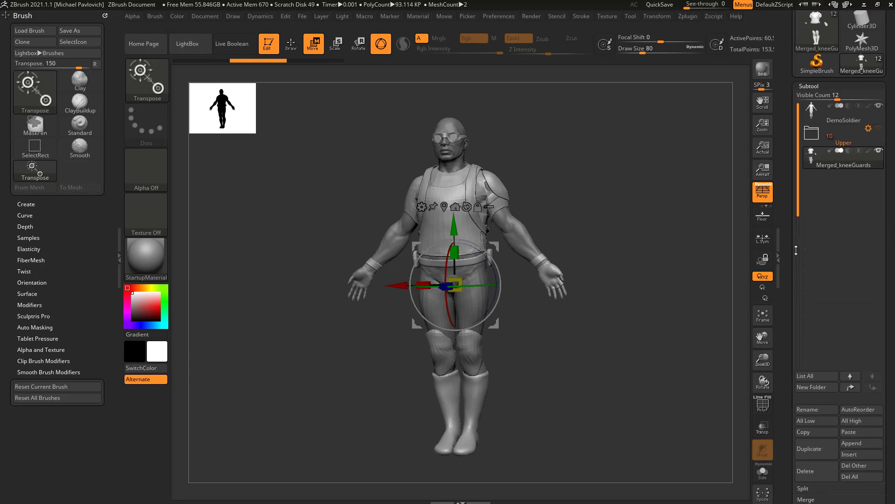
left_click(815, 472)
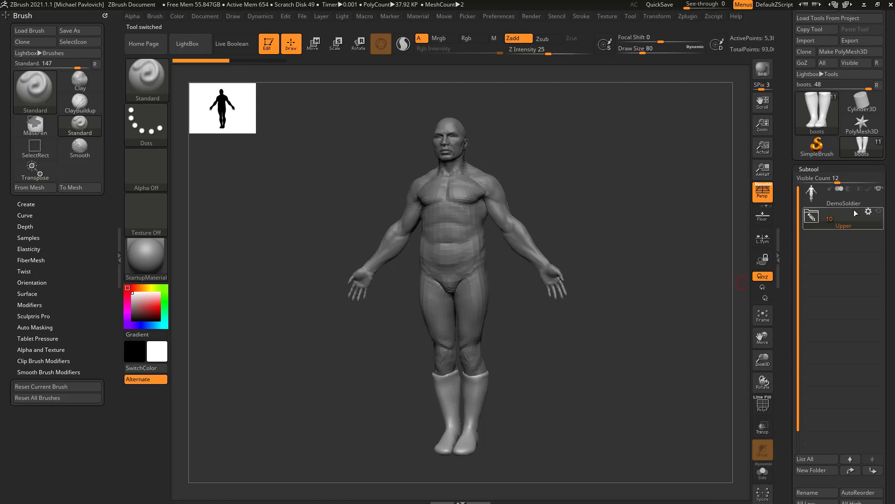
- Make the Upper folder visible again and expand it in the subtool list
left_click(854, 226)
left_click(879, 212)
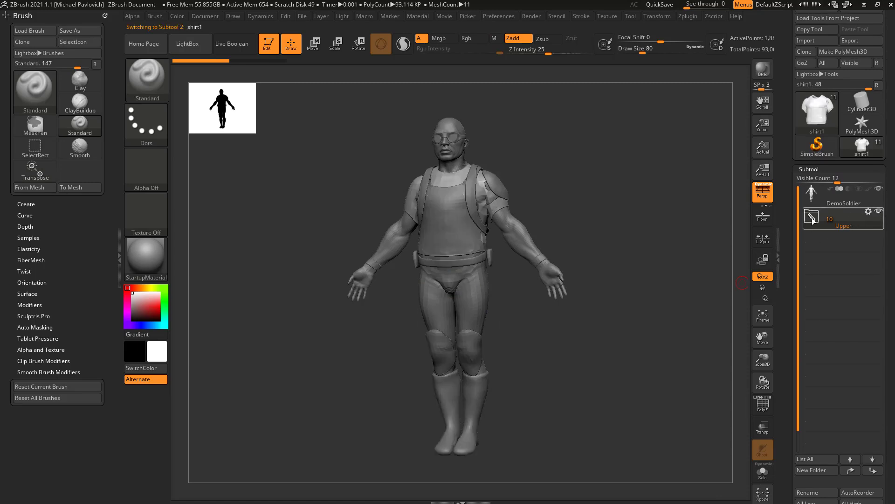
left_click(812, 217)
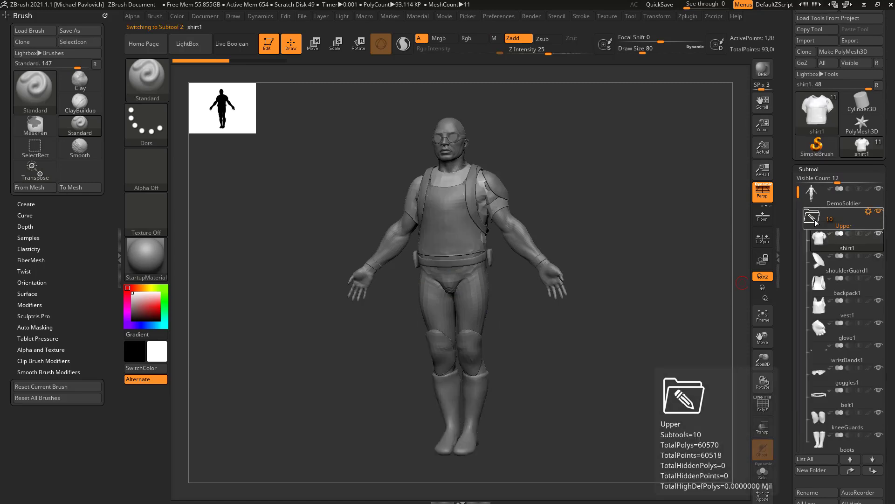
- Dock the Zplugin palette in the tray beside the canvas and expand its SubTool Master section
left_click(691, 16)
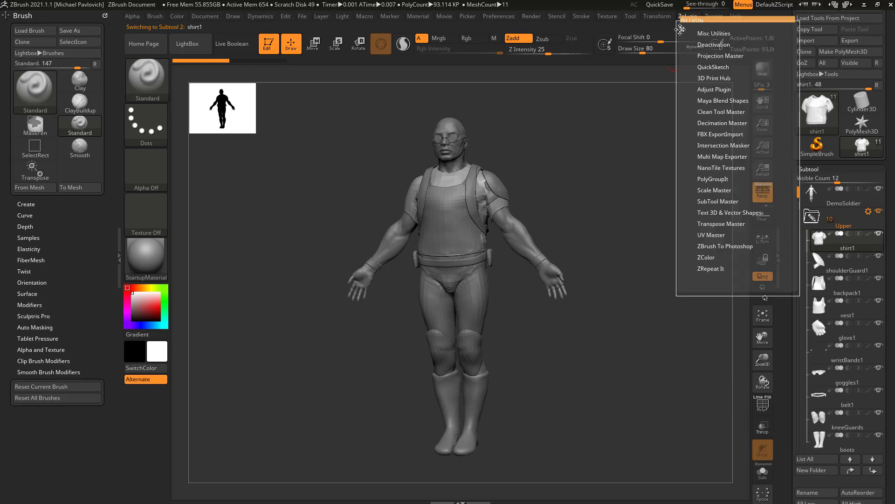
left_click_drag(181, 46, 38, 28)
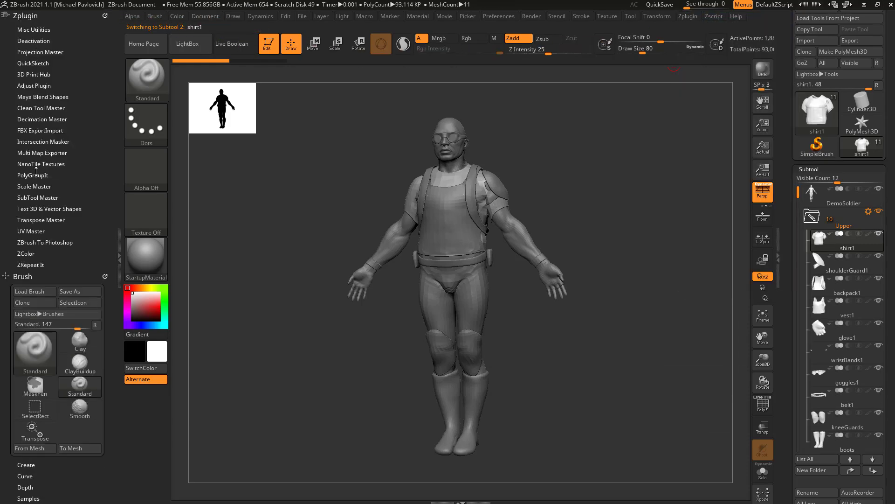
left_click(34, 196)
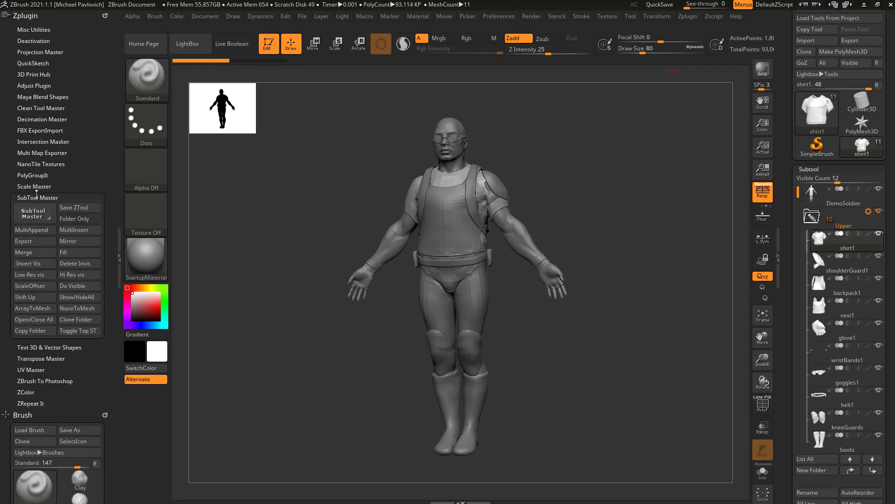
scroll(45, 201, "down", 1)
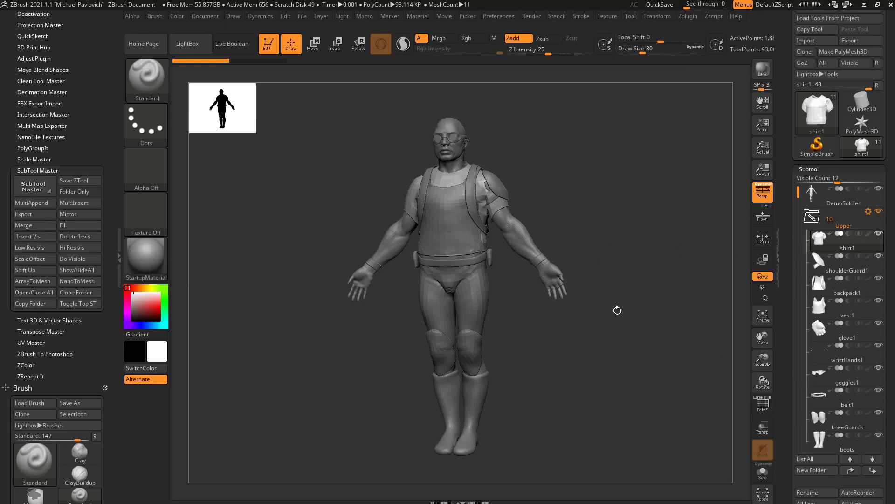
- Examine the SubTool Master export options and file format setting, and close the dialog without exporting
left_click(35, 213)
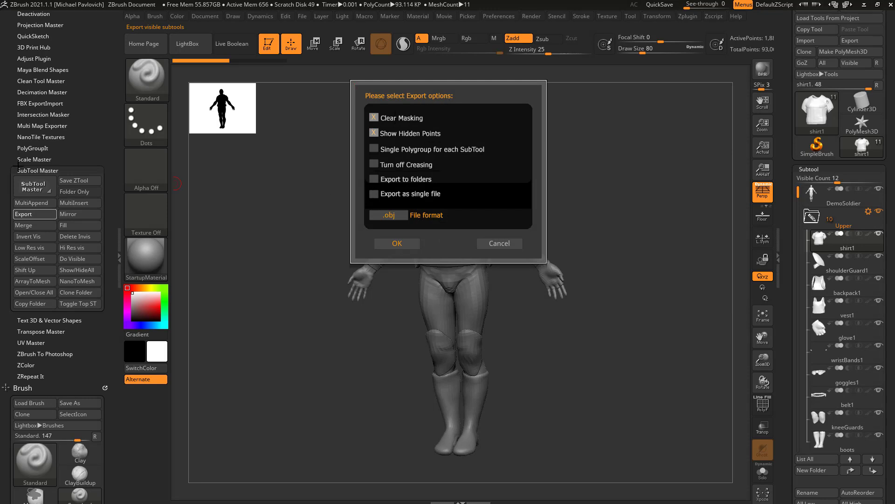
left_click(393, 215)
left_click(517, 246)
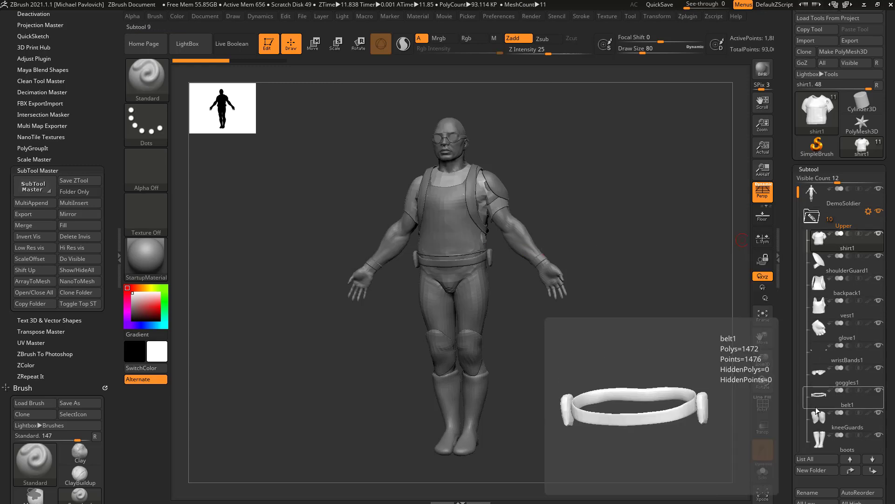
- Start a tool export in FBX format, set the FBX export options to Visible subtools, and cancel the export
left_click(858, 41)
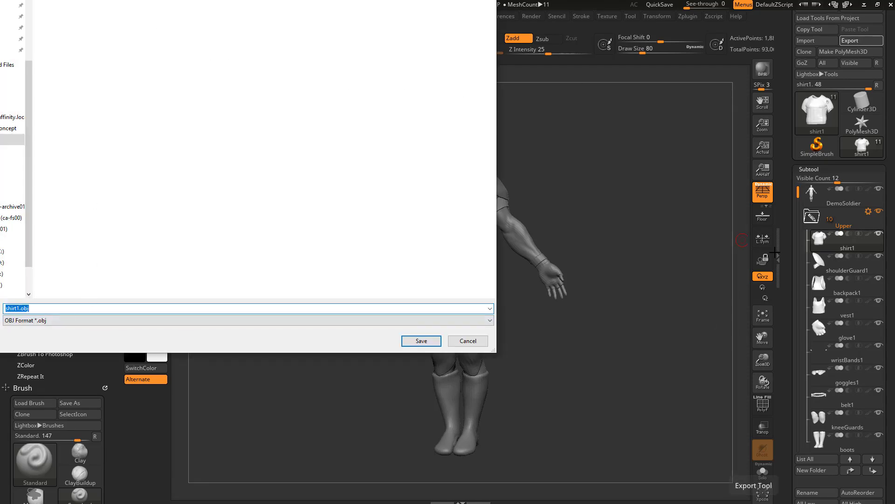
left_click(477, 341)
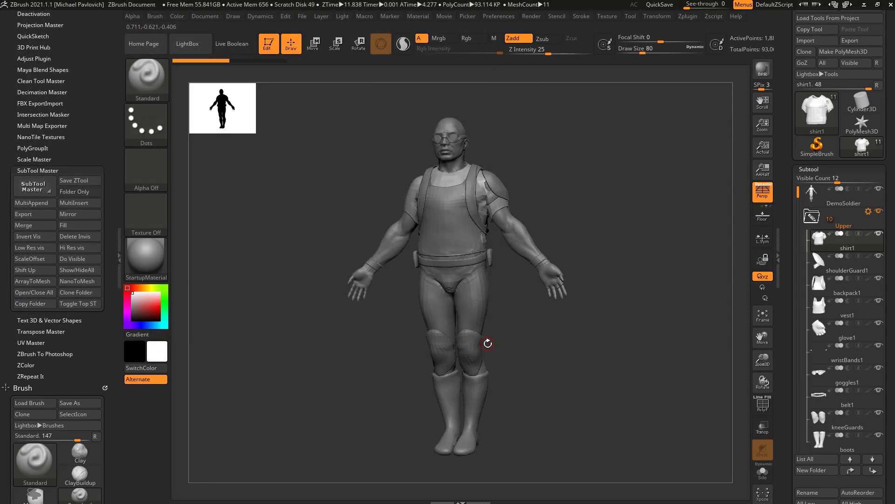
scroll(793, 270, "up", 1)
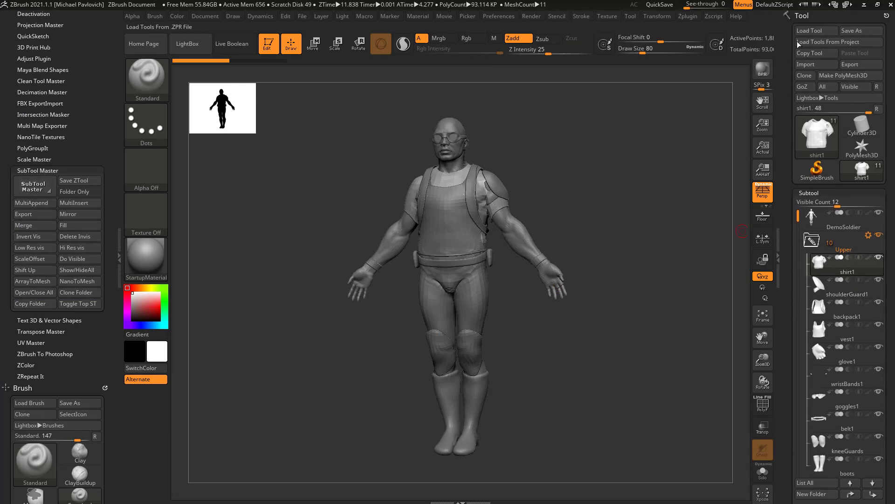
left_click(850, 64)
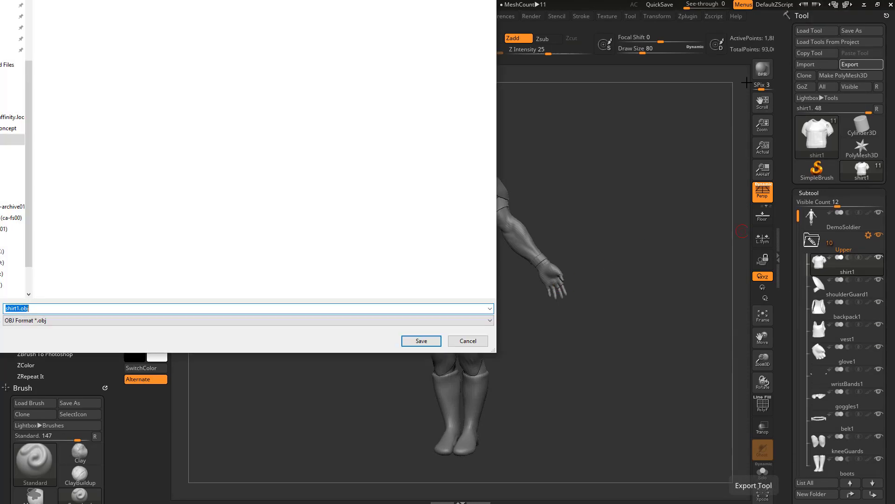
left_click(63, 320)
scroll(28, 373, "down", 1)
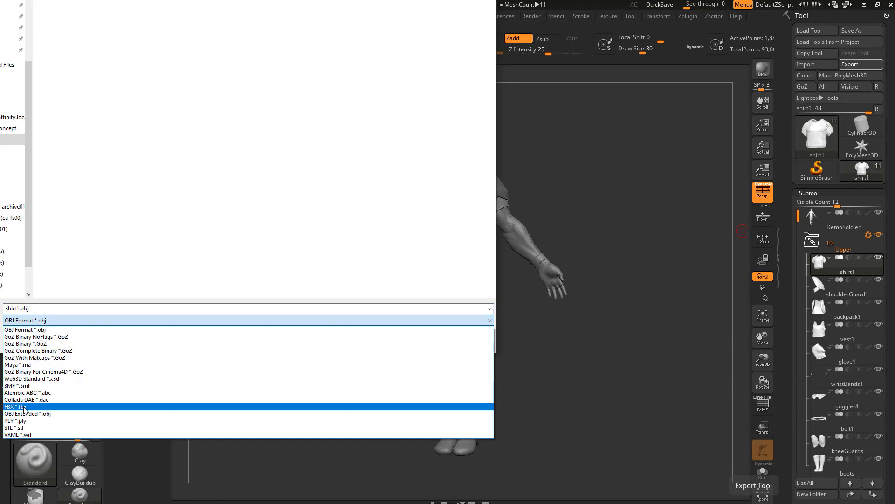
left_click(26, 409)
left_click(421, 341)
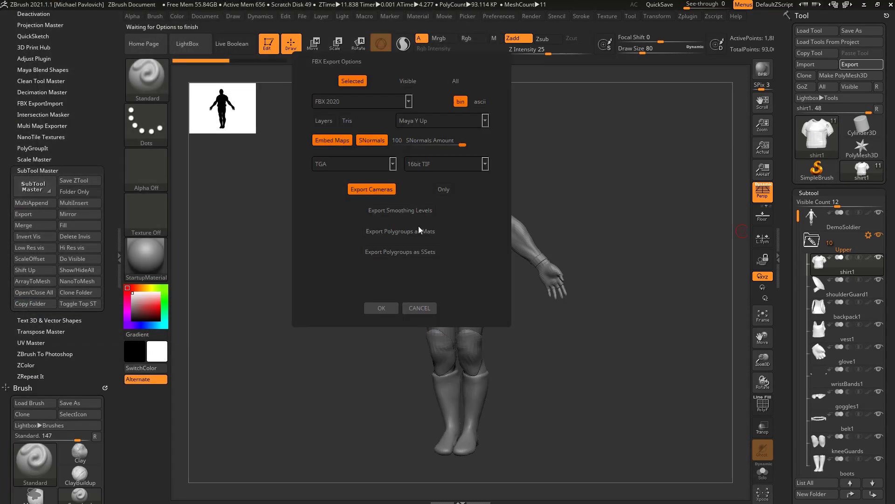
left_click(408, 81)
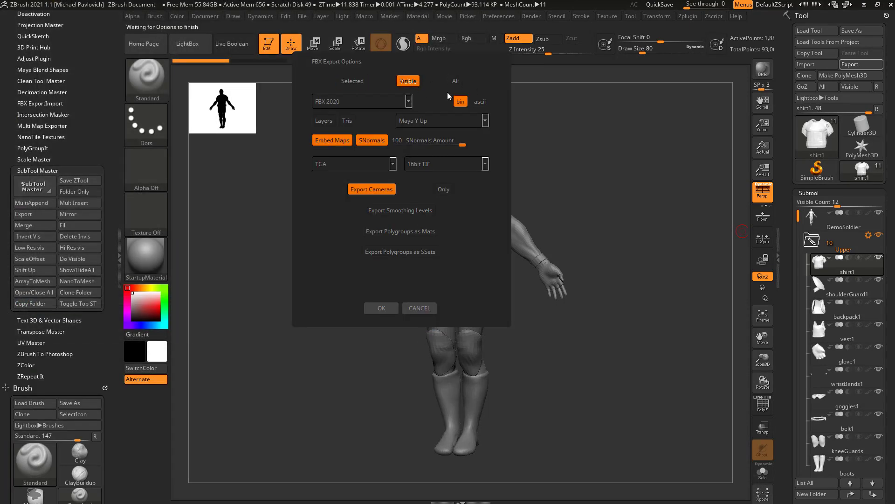
left_click(413, 308)
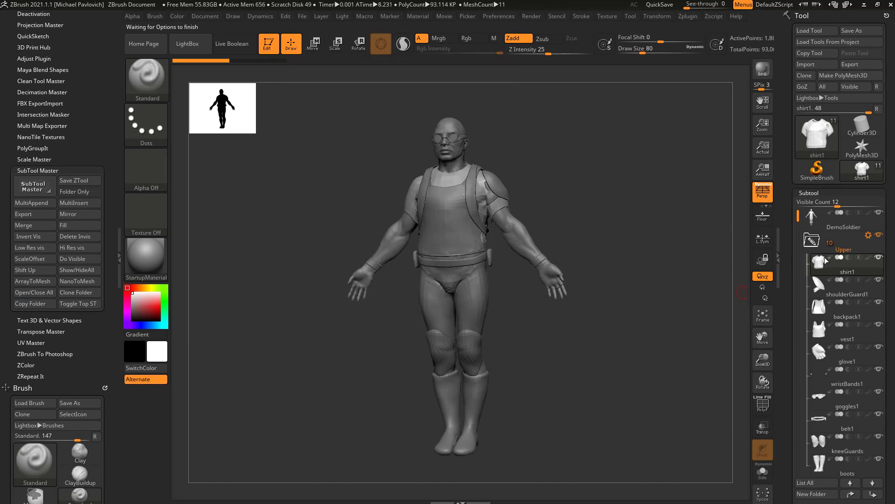
- Collapse the Upper folder with shirt1 as the active subtool, and copy the folder with SubTool Master's Copy Folder
scroll(838, 318, "down", 2)
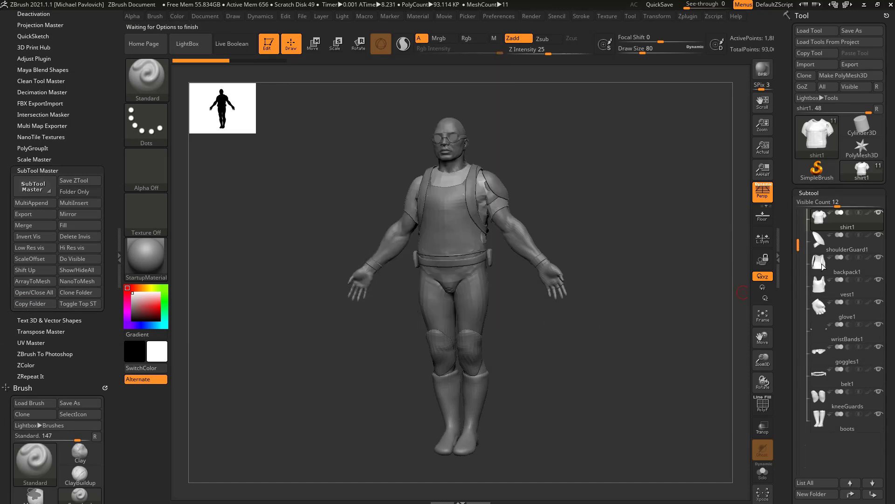
mouse_move(840, 372)
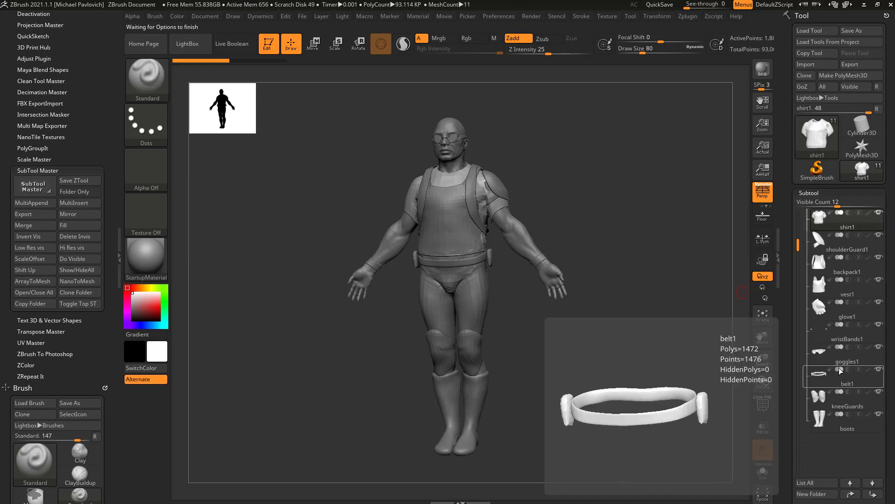
scroll(863, 237, "up", 2)
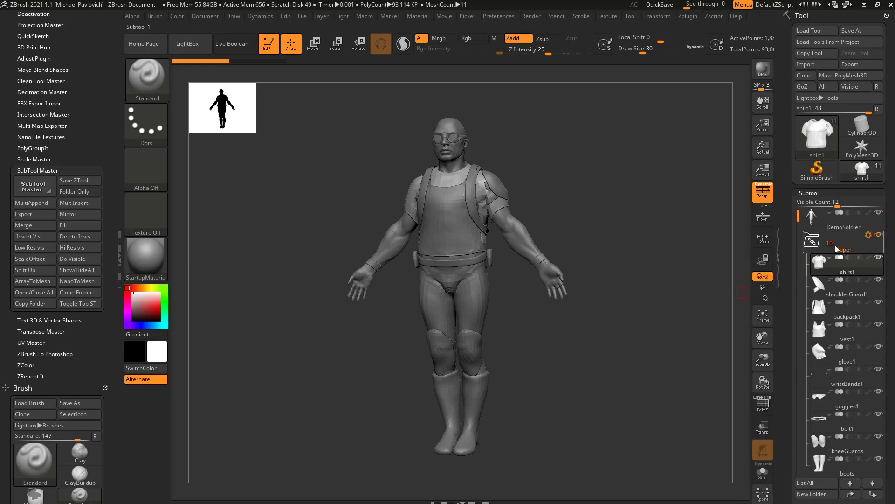
left_click(843, 293)
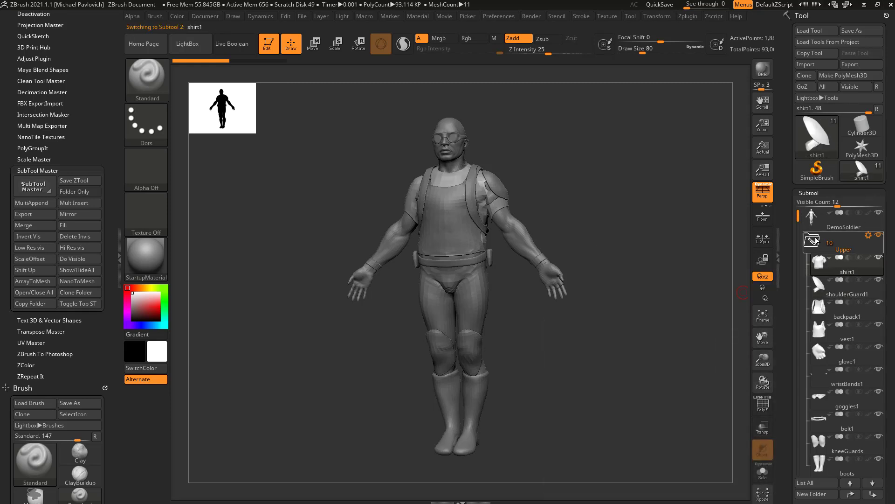
left_click(846, 249)
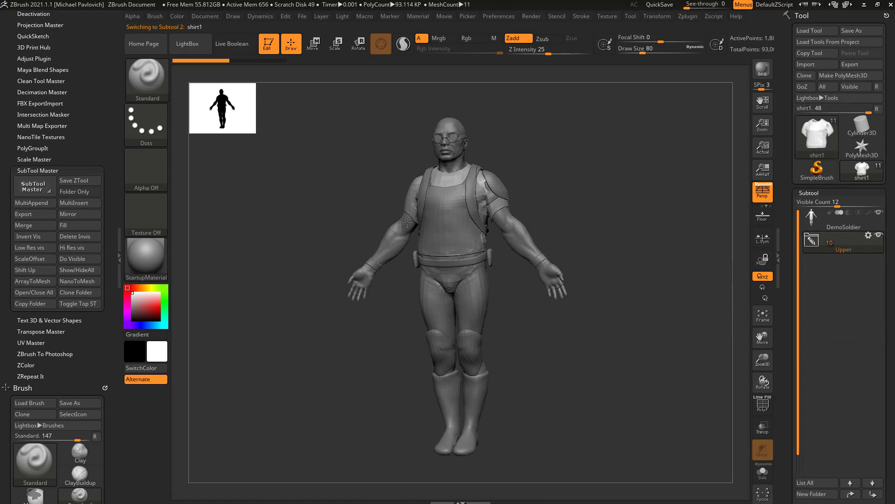
left_click(37, 304)
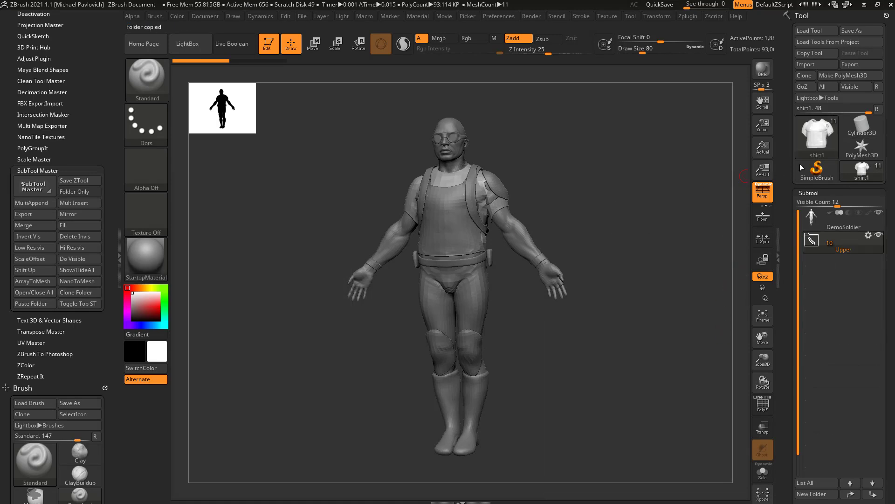
- Switch to the PolyMesh3D star tool, paste the copied Upper folder into it, and expand the pasted folder
left_click(860, 152)
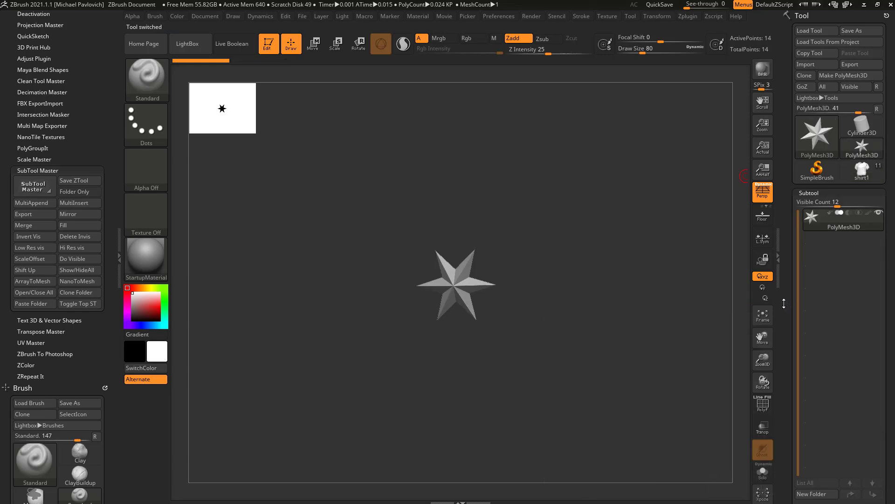
left_click(37, 303)
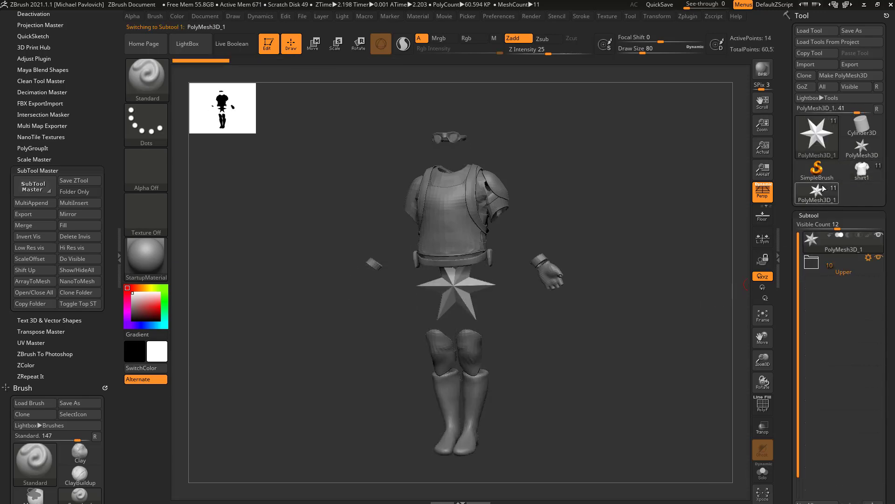
left_click(823, 274)
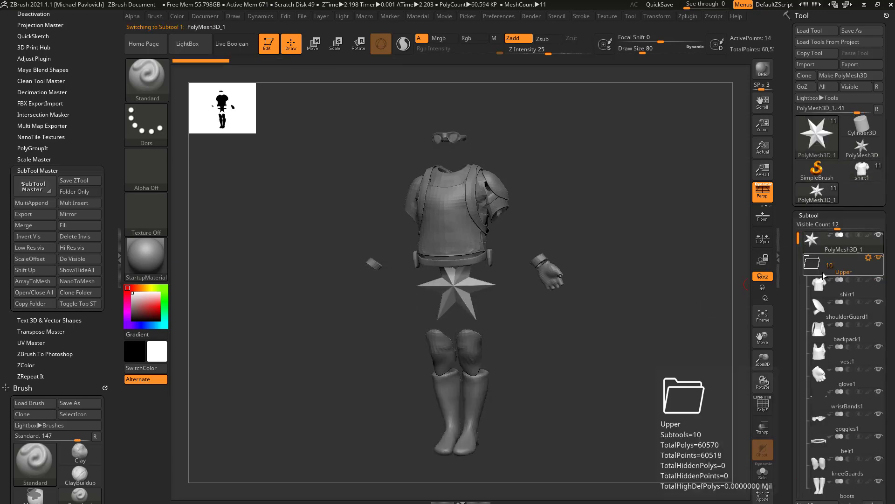
- Switch to the shirt1 soldier tool and back to the PolyMesh3D_1 tool to compare their subtools
left_click(862, 169)
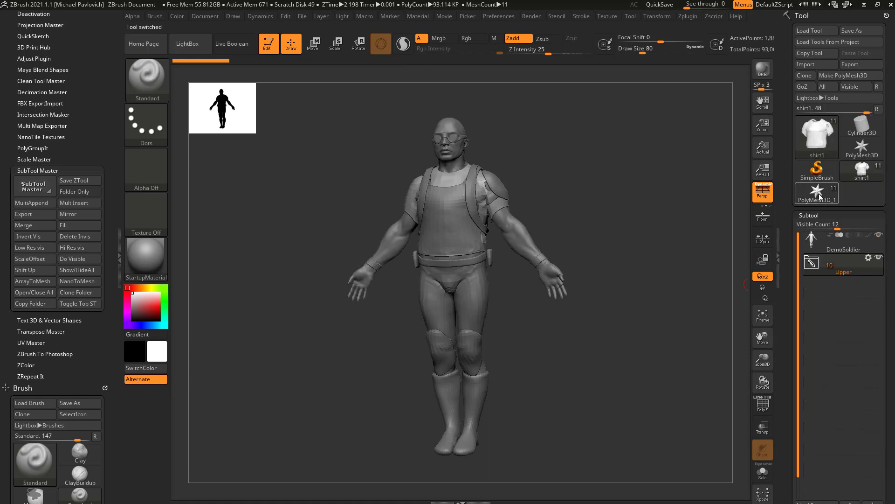
left_click(818, 193)
left_click_drag(672, 296, 651, 293, "alt")
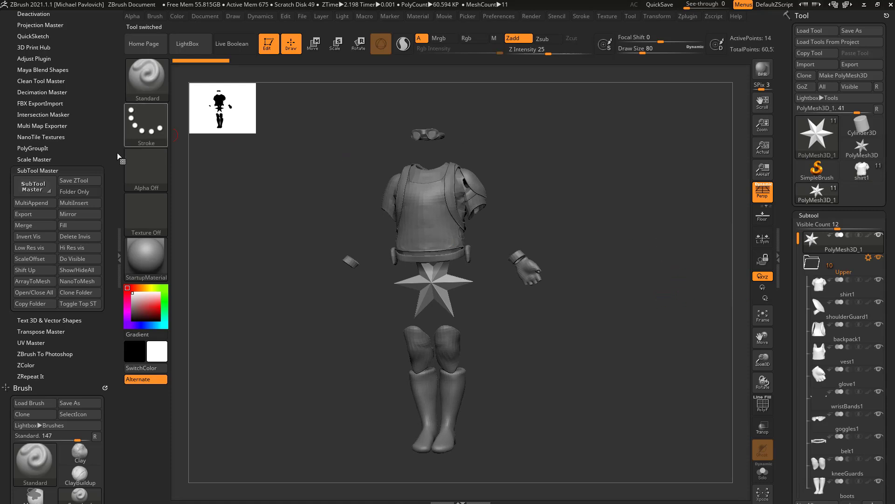
- Choose red as the colour and SkinShade4 as the material, and fill all visible subtools with Color & Material using SubTool Master
left_click(79, 225)
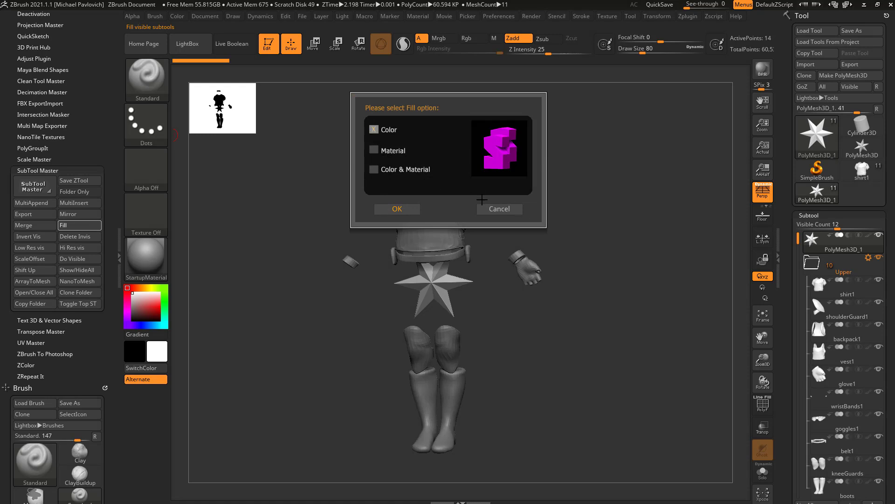
left_click(500, 208)
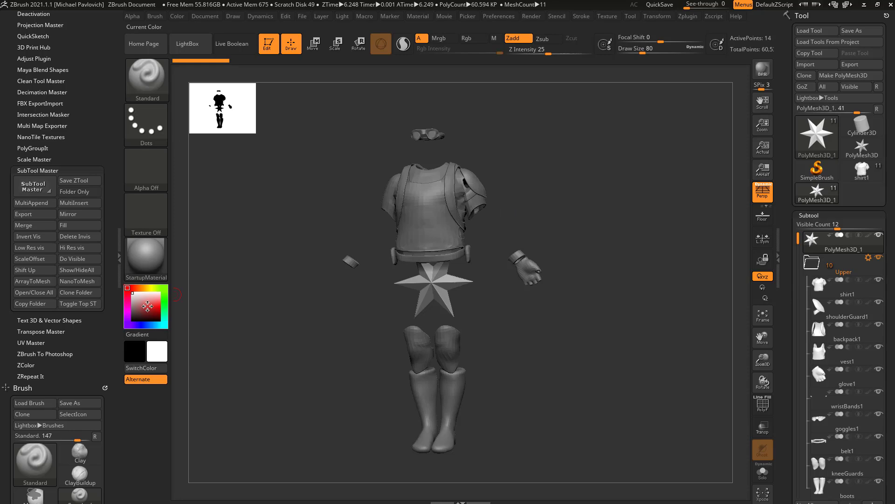
left_click(161, 301)
left_click(146, 259)
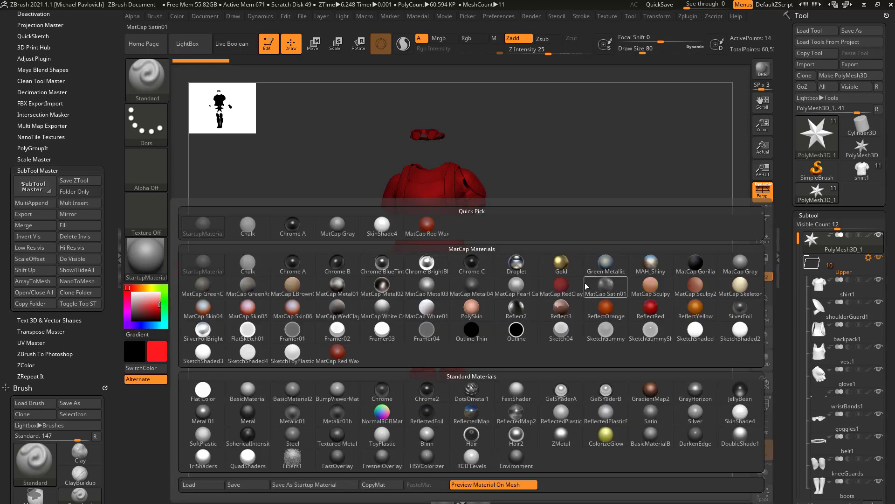
left_click(741, 411)
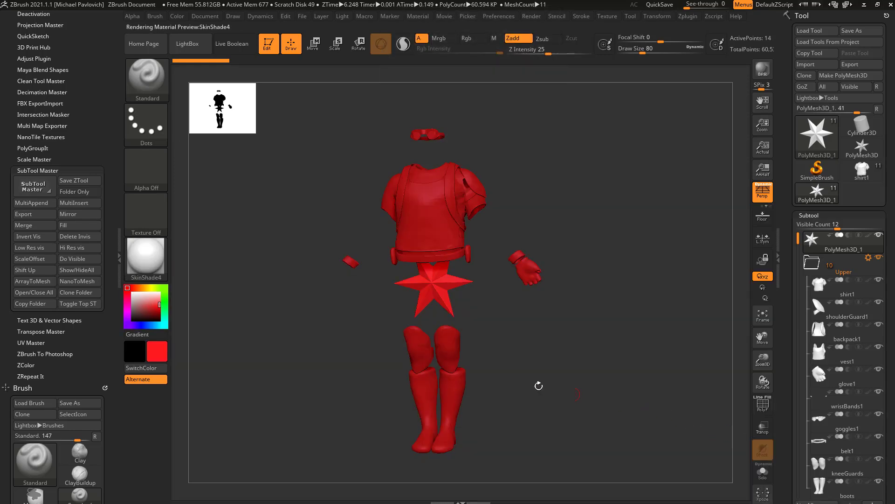
left_click(80, 226)
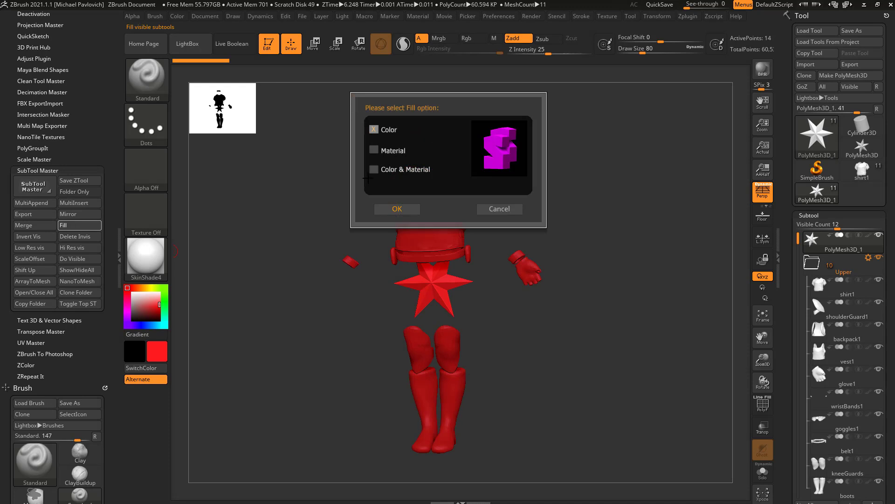
left_click(374, 169)
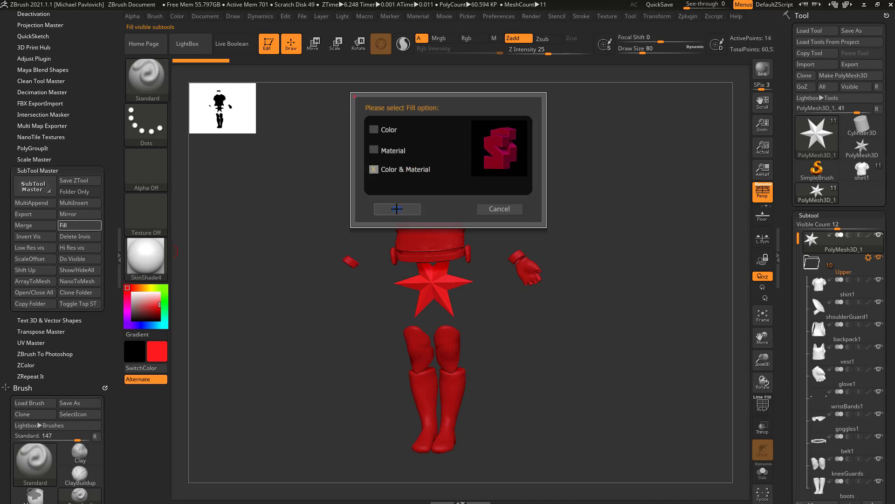
left_click(396, 209)
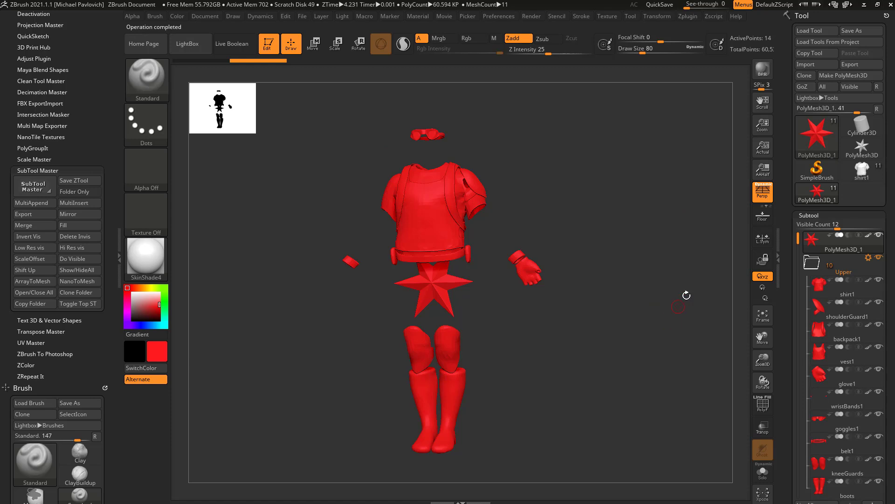
- Turn off polypaint on all subtools, and set the current colour to white and the material to MatCap Gray
left_click(869, 235, "shift")
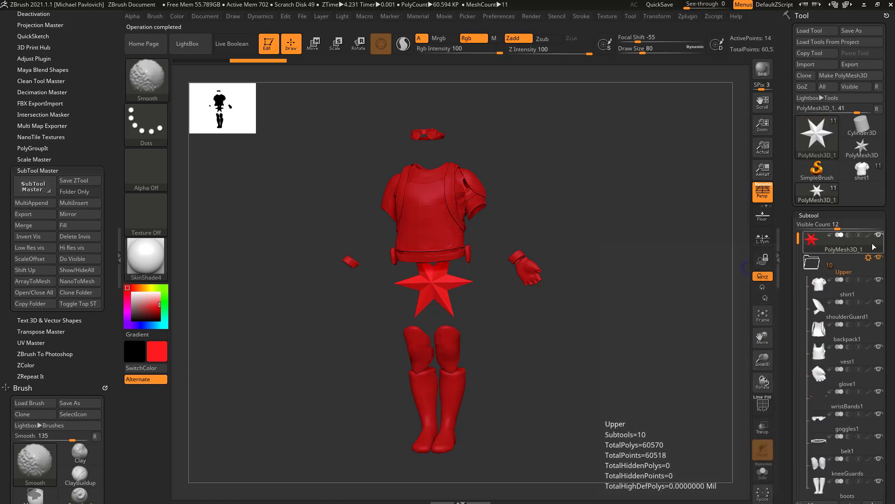
left_click(132, 292)
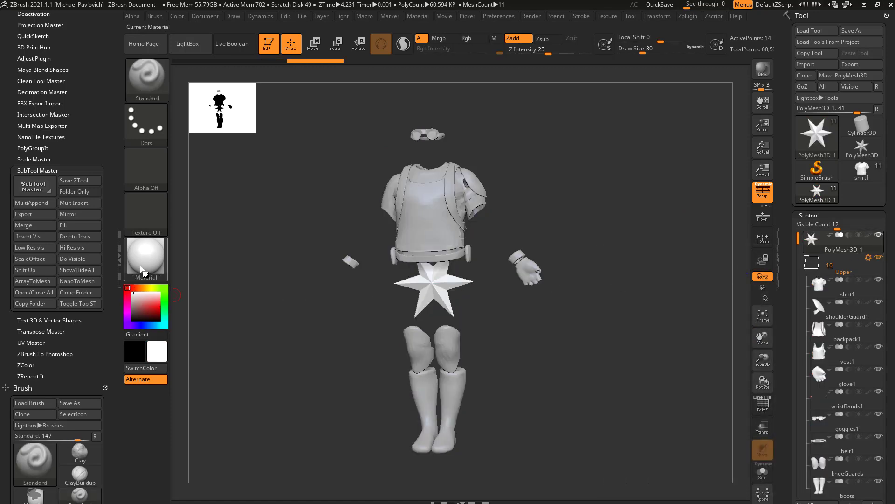
left_click(146, 256)
left_click(734, 267)
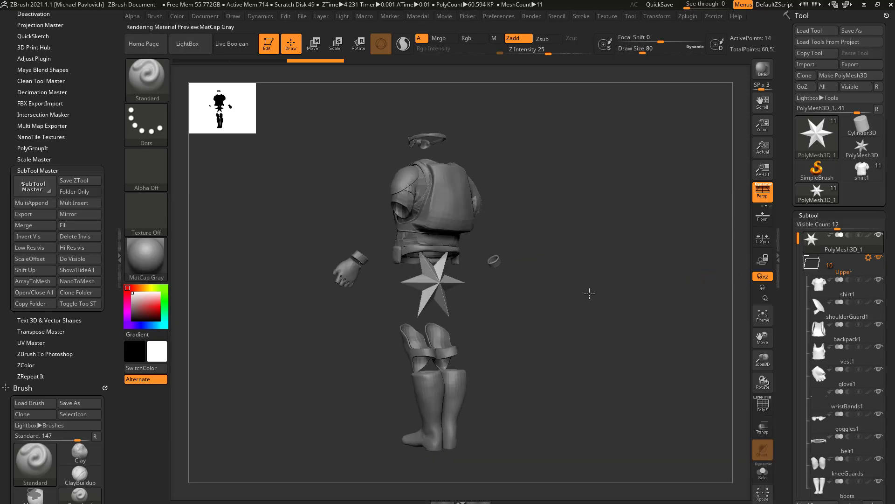
- Turn polypaint back on for all subtools, and apply the Hide Polypaint folder action to the Upper folder
left_click(868, 235, "shift")
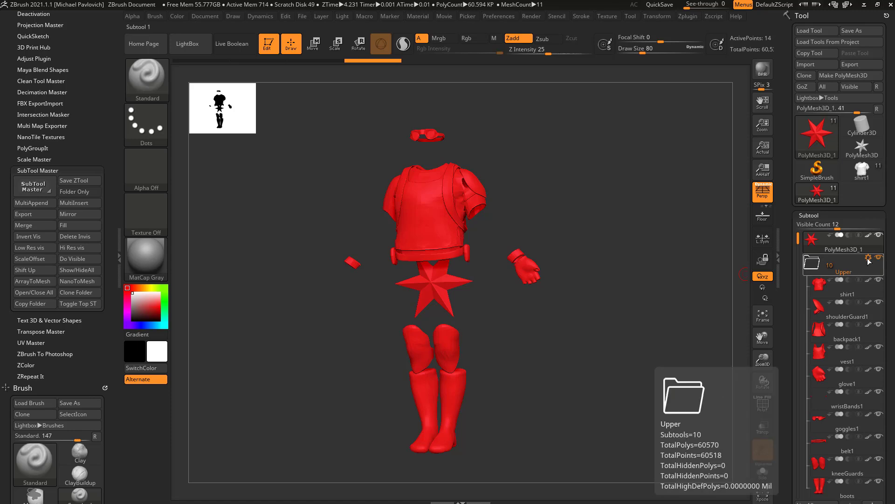
left_click(869, 258)
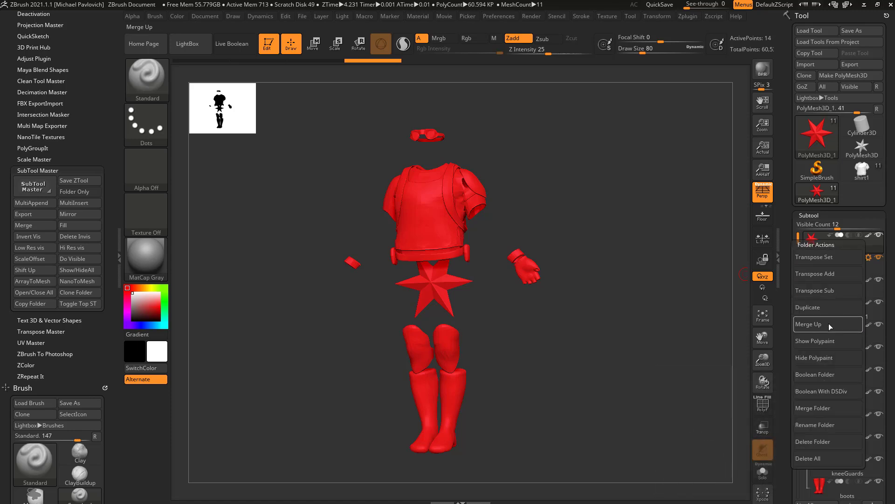
left_click(818, 357)
mouse_move(686, 361)
left_mouse_down()
mouse_move(725, 360)
mouse_move(670, 365)
mouse_move(683, 365)
left_mouse_up()
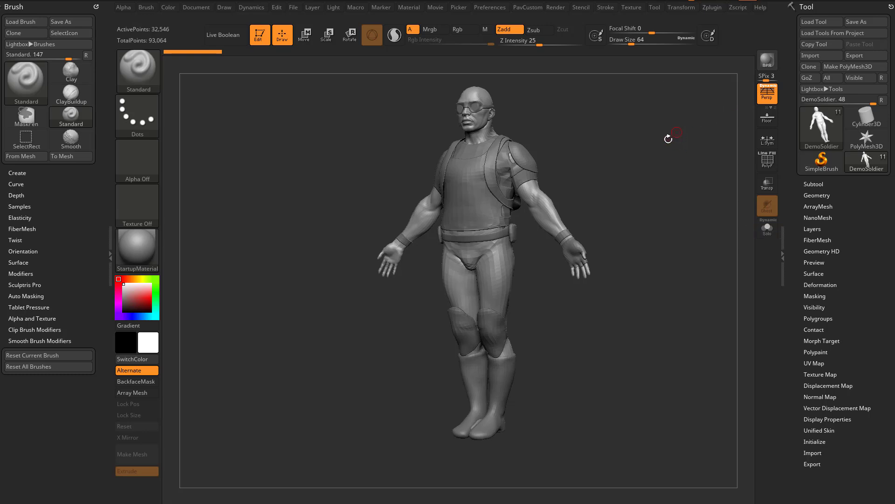
- Expand the DemoSoldier's subtool list and clone the DemoSoldier tool
left_click(814, 184)
mouse_move(790, 225)
left_mouse_down()
mouse_move(791, 195)
mouse_move(791, 209)
left_mouse_up()
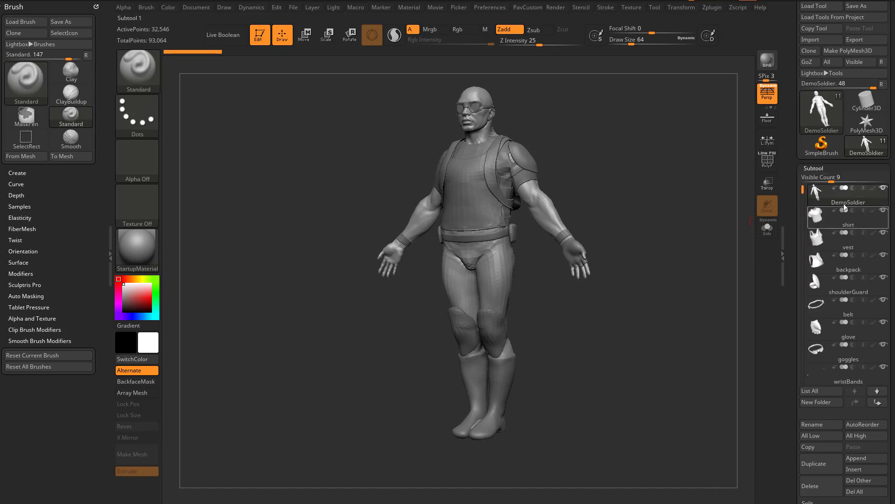
mouse_move(843, 202)
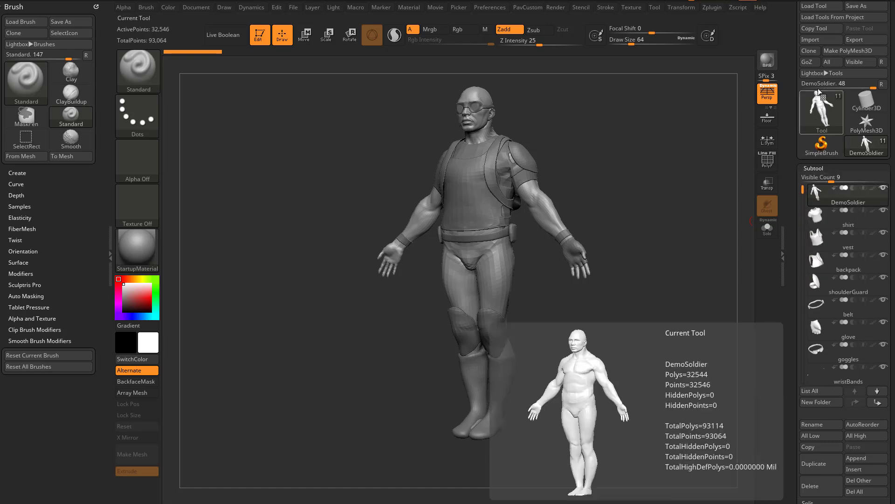
left_click(809, 51)
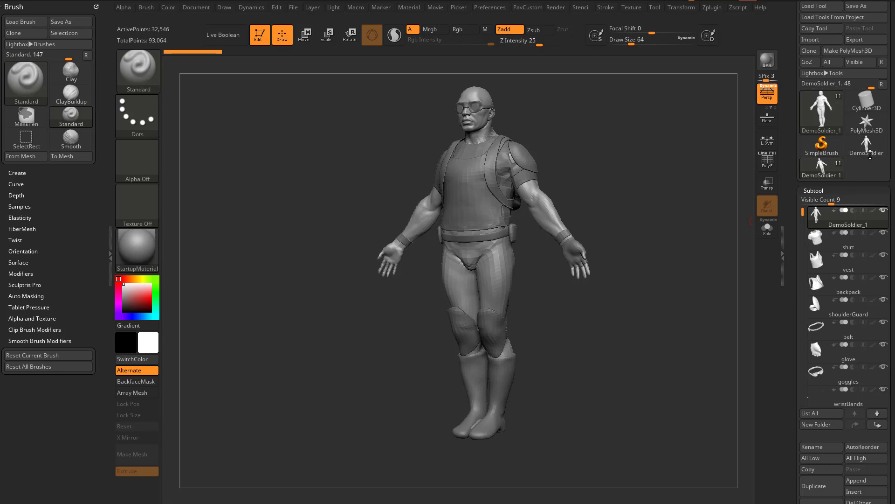
- Copy the cloned DemoSoldier tool with Copy Tool, and paste it as another tool
mouse_move(838, 269)
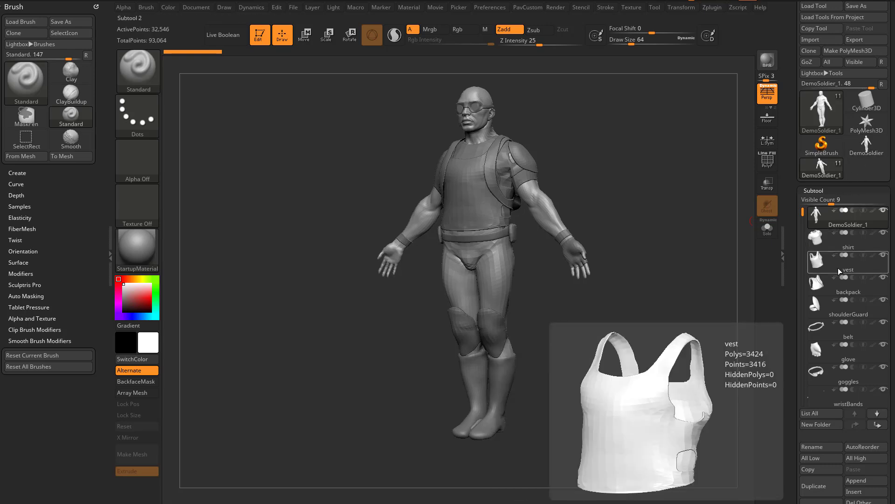
mouse_move(841, 170)
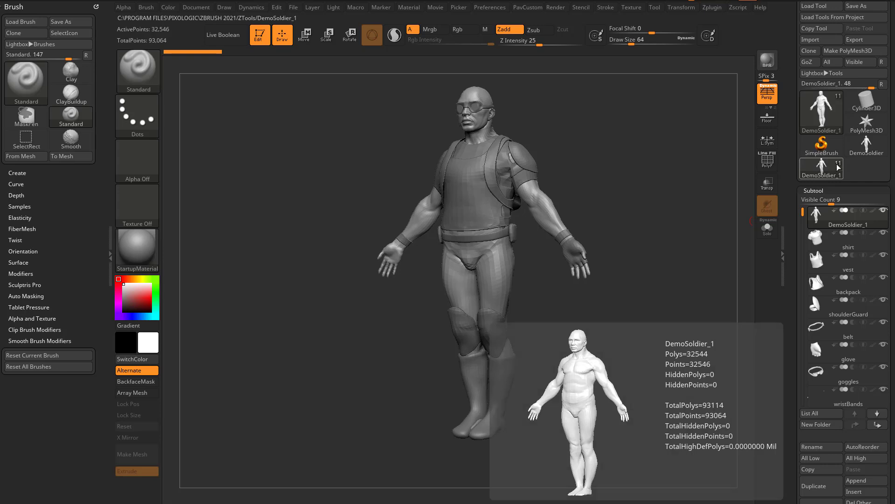
left_click(813, 30)
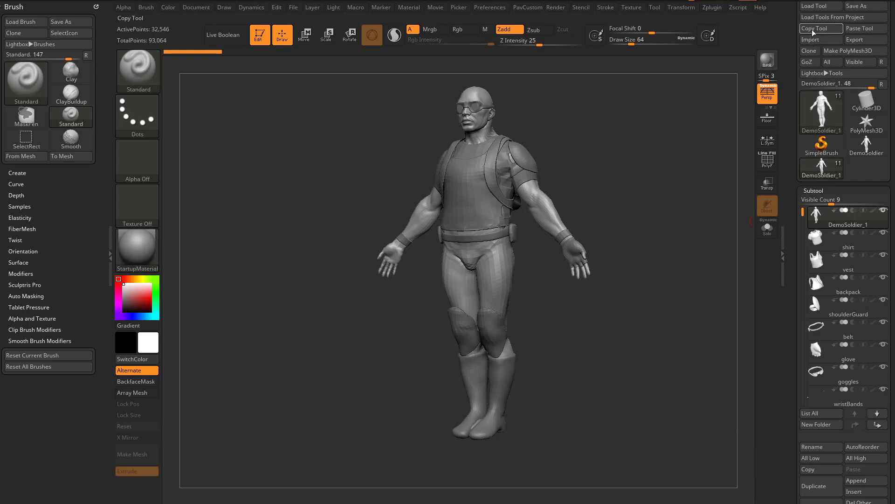
left_click(865, 125)
left_click(859, 29)
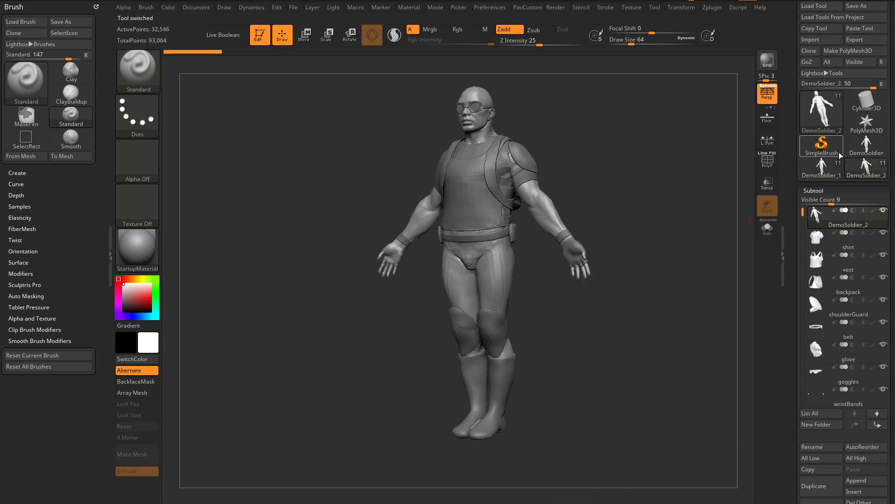
- Switch between the cloned and the pasted DemoSoldier tools to compare their subtool lists
left_click(822, 167)
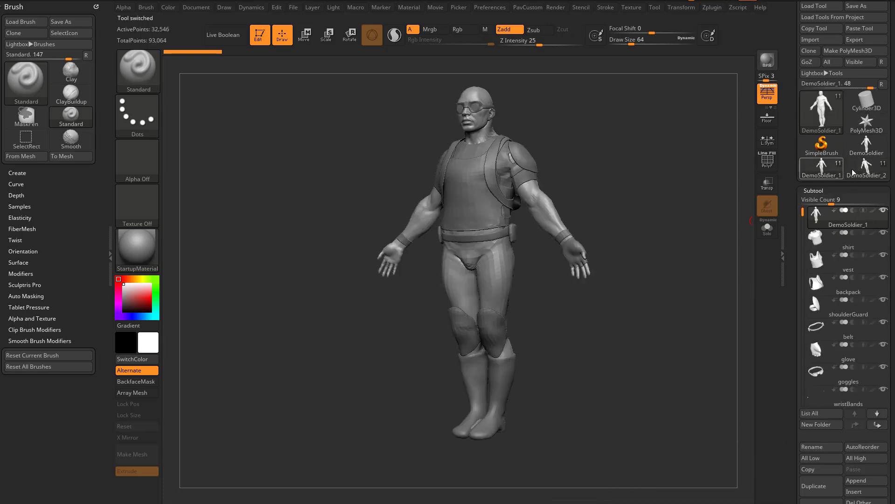
left_click(855, 167)
mouse_move(806, 211)
left_mouse_down()
mouse_move(802, 313)
mouse_move(803, 205)
left_mouse_up()
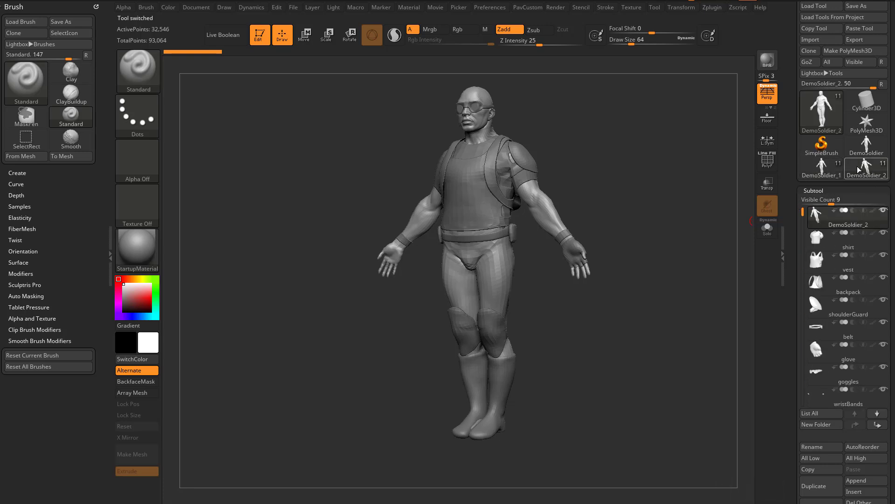